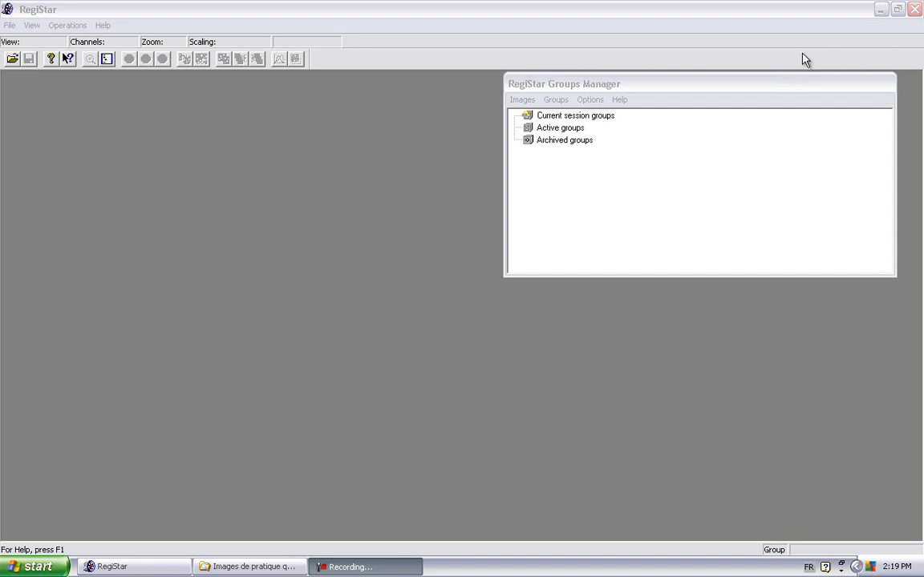
# - Shift the RegiStar Groups Manager window aside and hide it from the workspace
pyautogui.moveTo(744, 86); pyautogui.dragTo(763, 92)
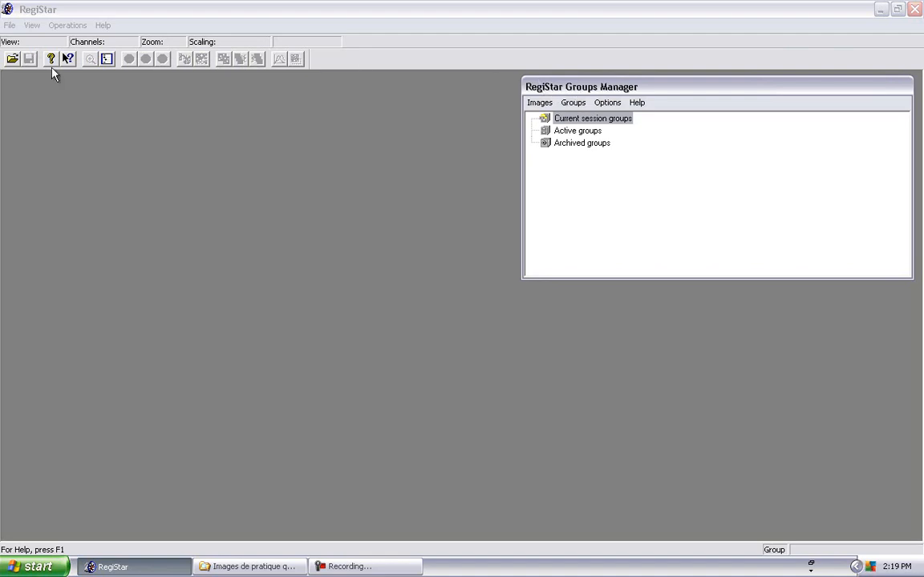
pyautogui.click(108, 60)
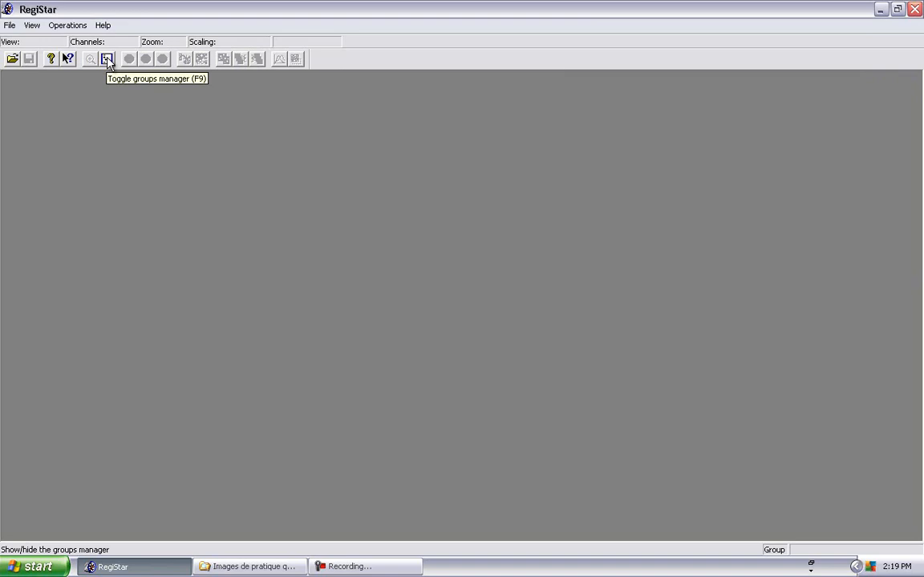
pyautogui.click(106, 59)
pyautogui.click(106, 60)
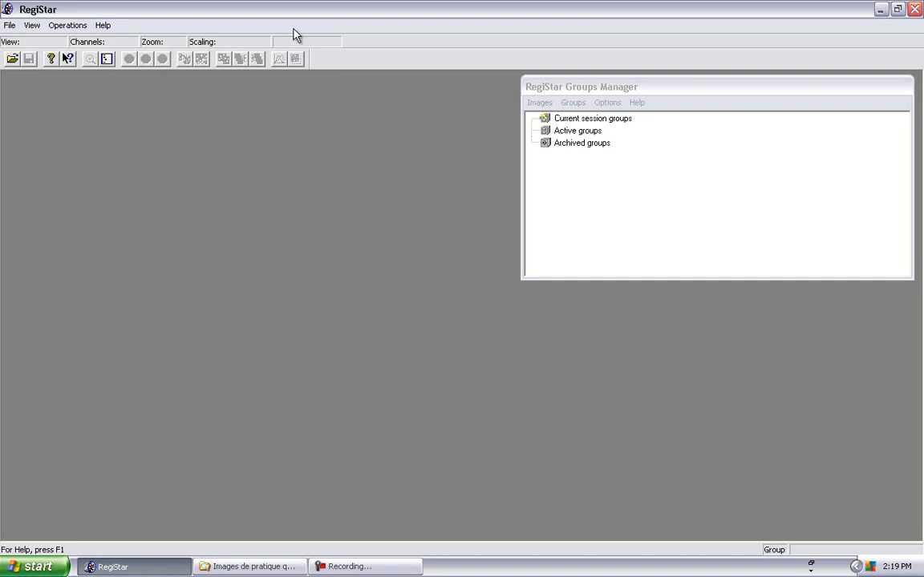
pyautogui.click(110, 63)
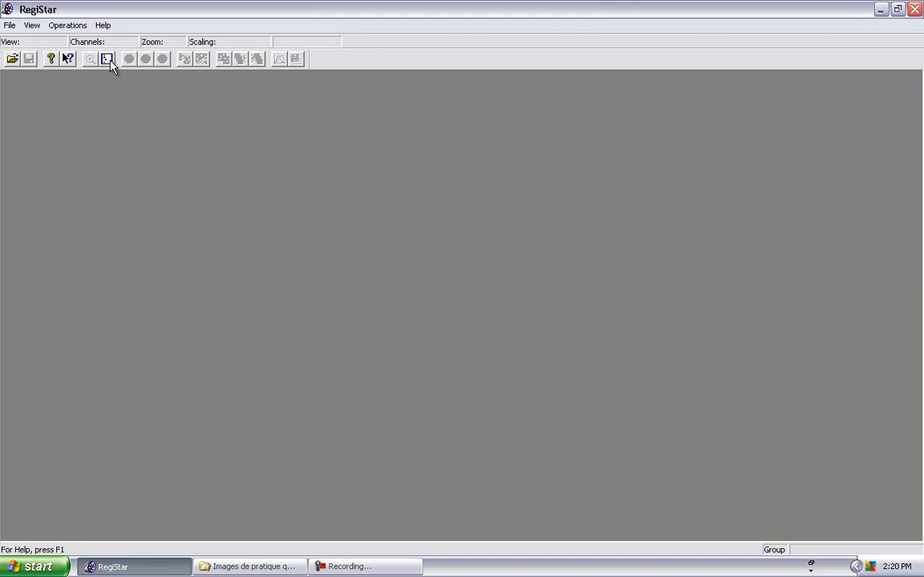
# - Read through the RegiStar tutorial topic in the help contents and close the help window
pyautogui.click(101, 25)
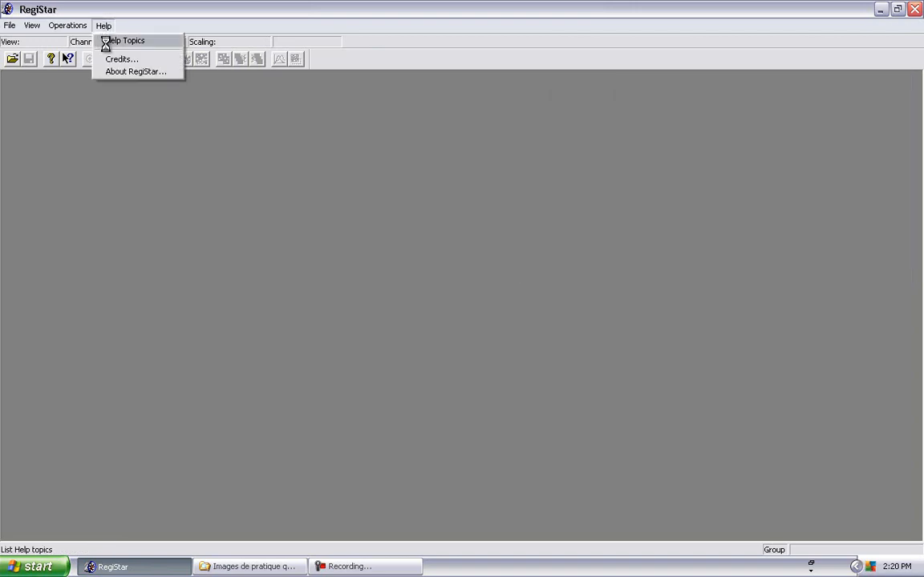
pyautogui.click(107, 42)
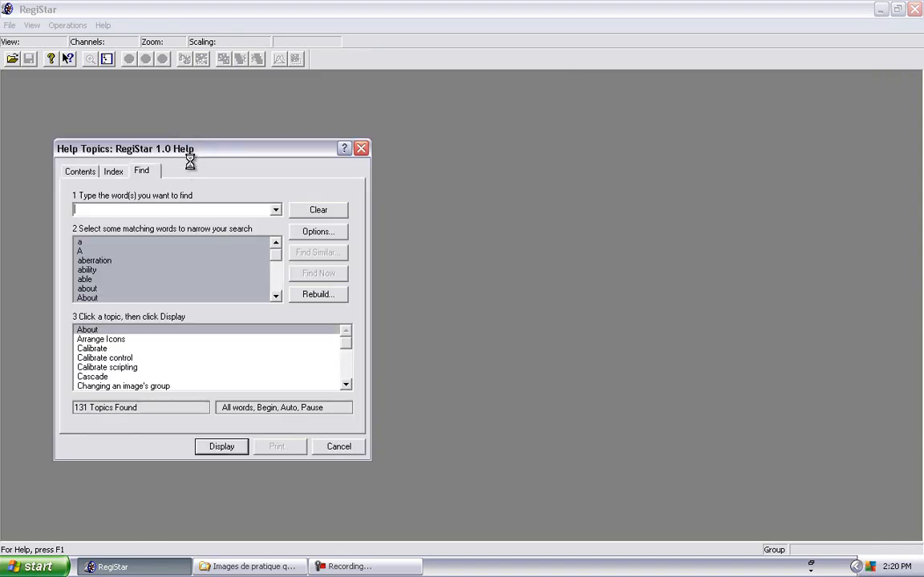
pyautogui.click(71, 174)
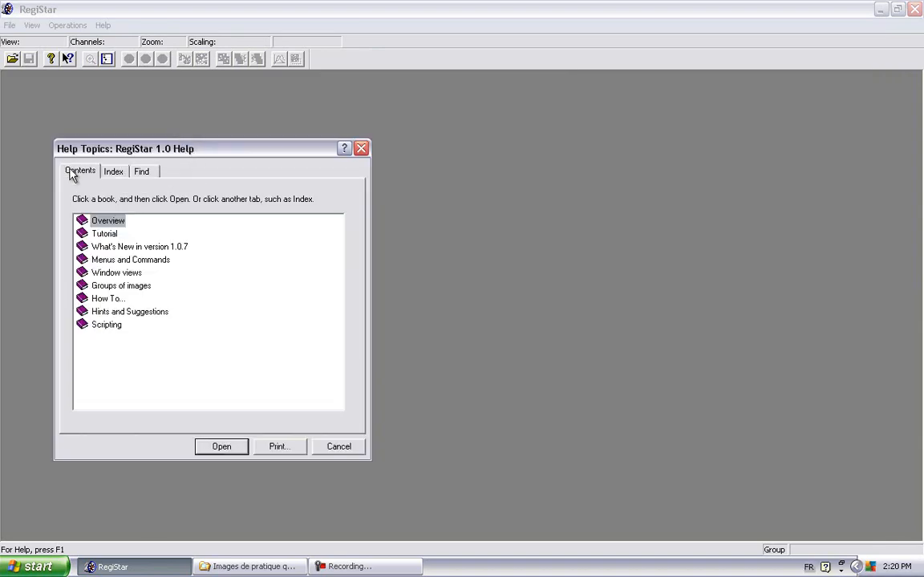
pyautogui.click(104, 238)
pyautogui.doubleClick(103, 239)
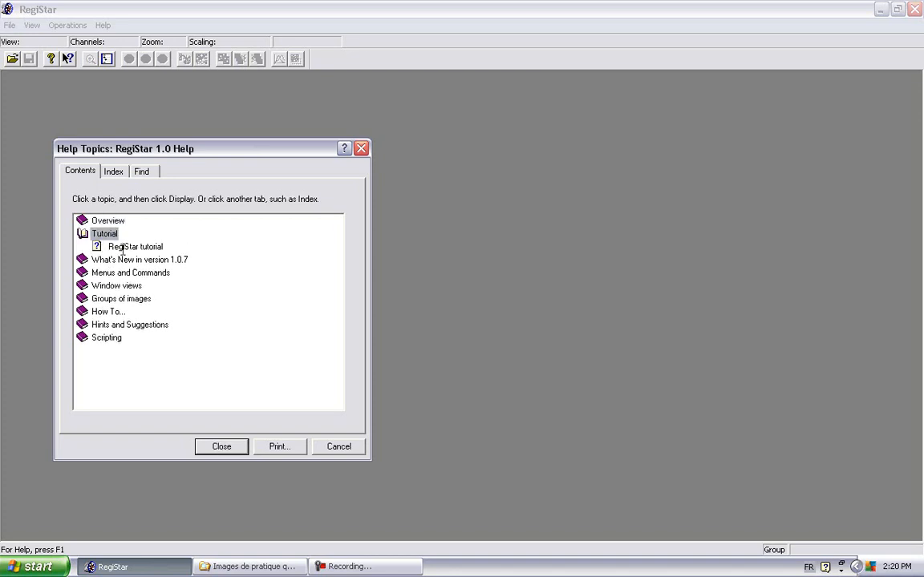
pyautogui.doubleClick(120, 246)
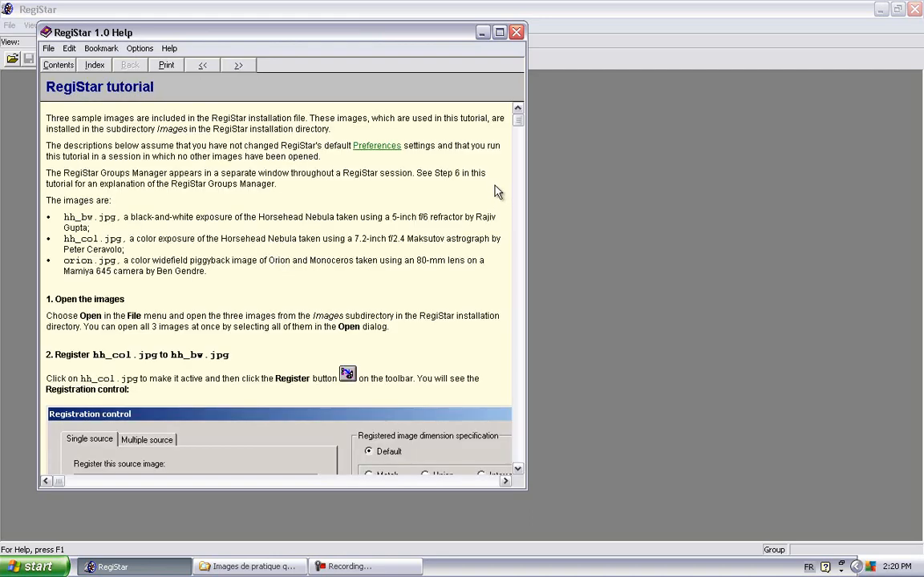
pyautogui.moveTo(520, 129); pyautogui.dragTo(520, 193)
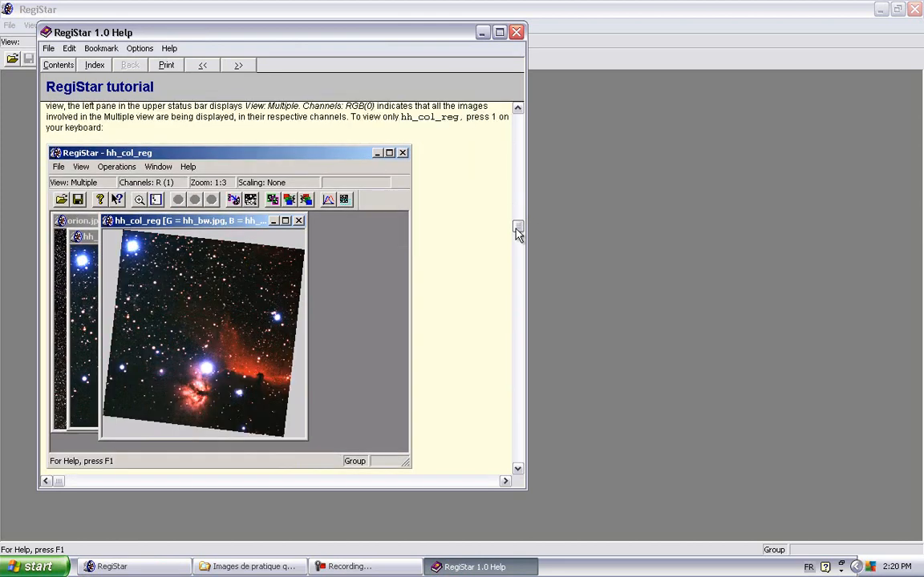
pyautogui.moveTo(517, 231); pyautogui.dragTo(516, 274)
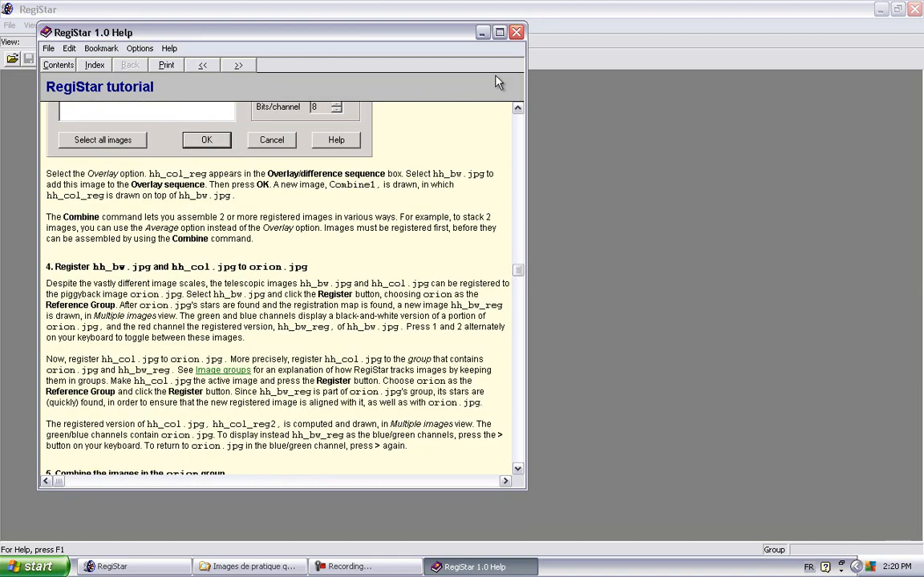
pyautogui.click(519, 35)
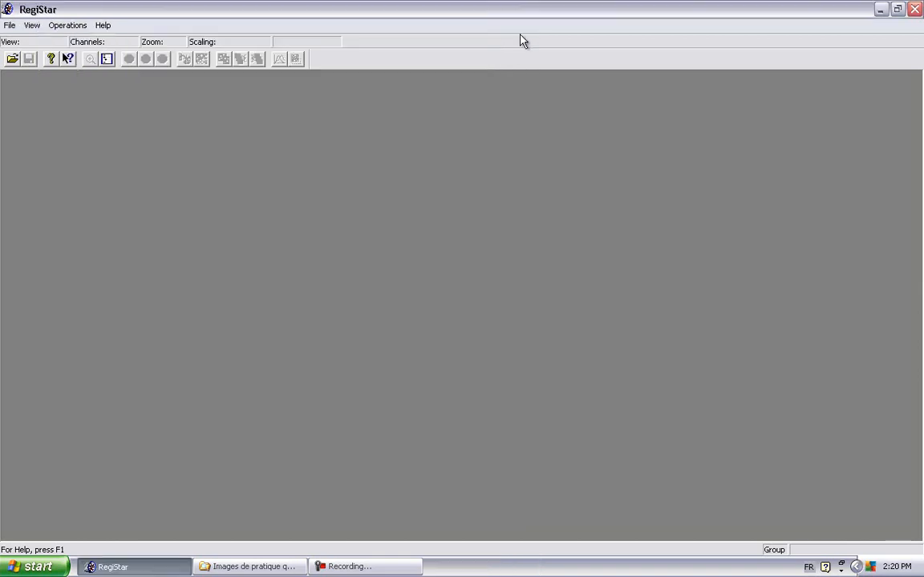
# - Load hh_bw (5inch F6 refractor).jpg and hh_col (7inch F2.4 Maksutov).jpg from the practice images folder into RegiStar and arrange them side by side
pyautogui.click(265, 567)
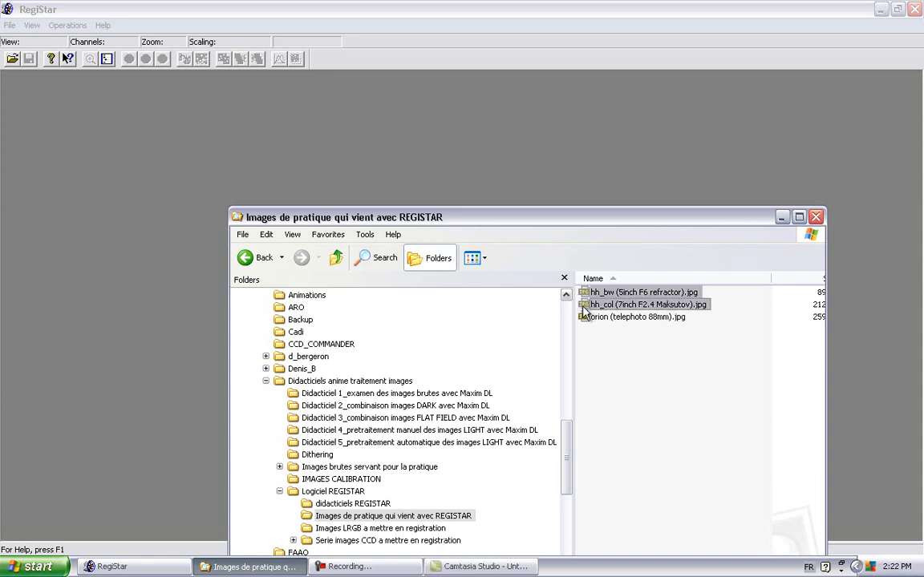
pyautogui.moveTo(583, 306); pyautogui.dragTo(340, 174)
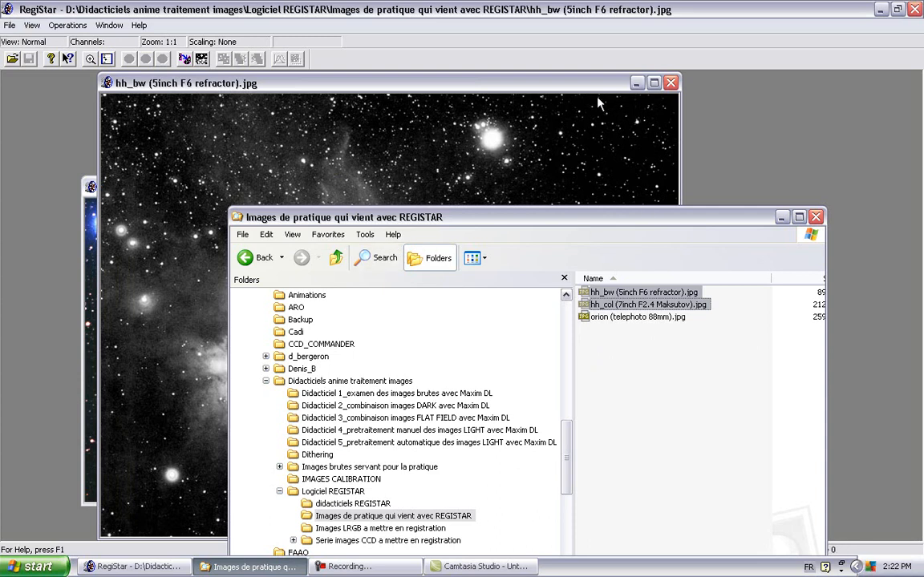
pyautogui.click(509, 87)
pyautogui.moveTo(501, 85); pyautogui.dragTo(742, 99)
pyautogui.moveTo(241, 188); pyautogui.dragTo(190, 193)
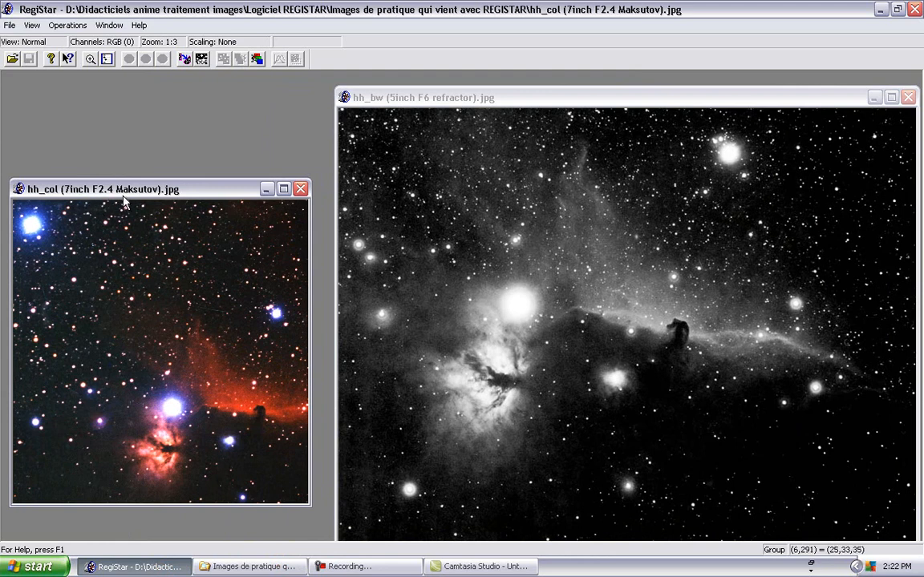
pyautogui.click(533, 112)
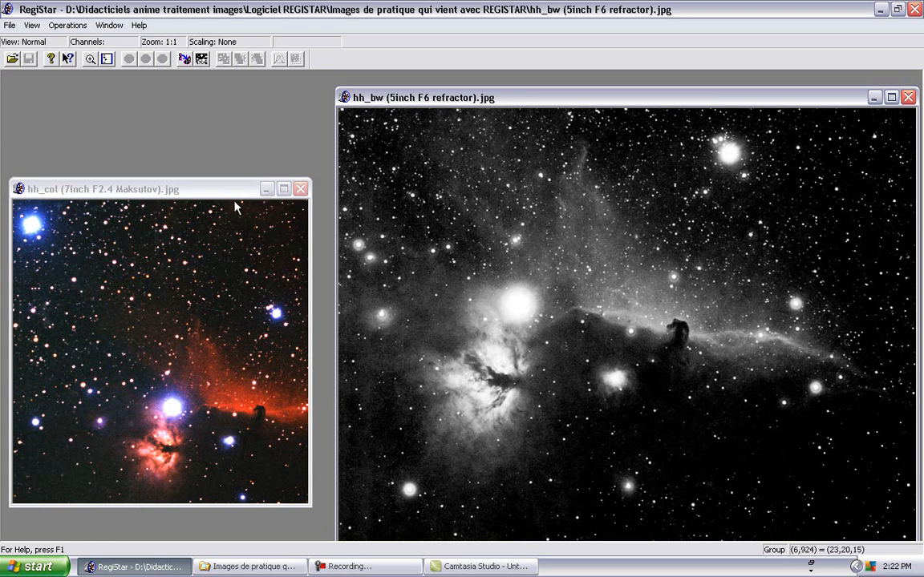
pyautogui.moveTo(219, 195); pyautogui.dragTo(236, 169)
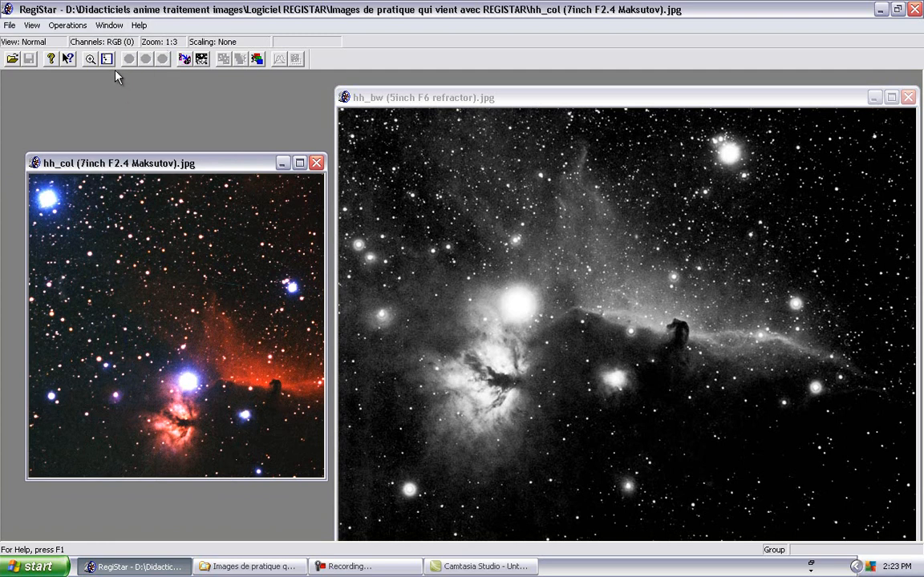
# - Magnify the hh_col image to 1:1 around the Horsehead Nebula and compare it with the hh_bw image
pyautogui.click(89, 62)
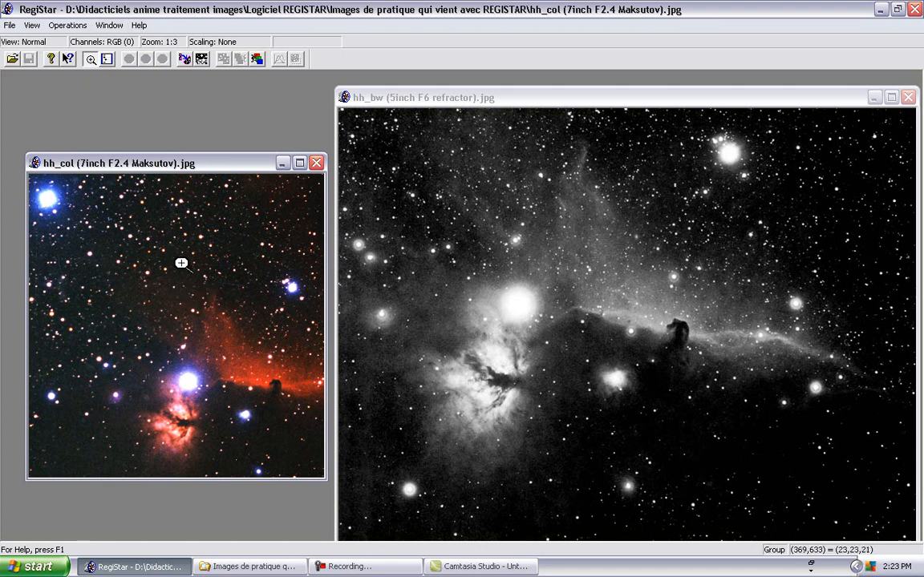
pyautogui.click(173, 313)
pyautogui.click(180, 318)
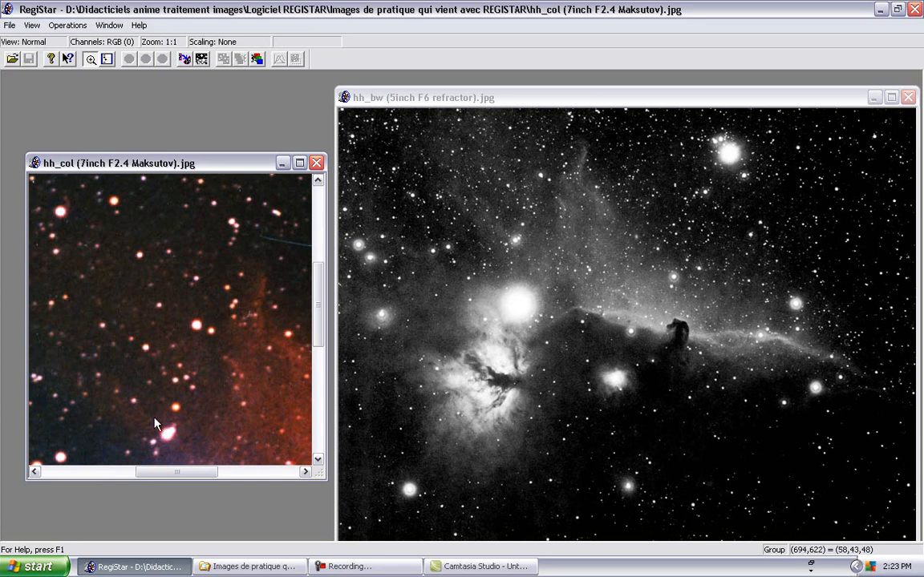
pyautogui.moveTo(187, 473); pyautogui.dragTo(239, 474)
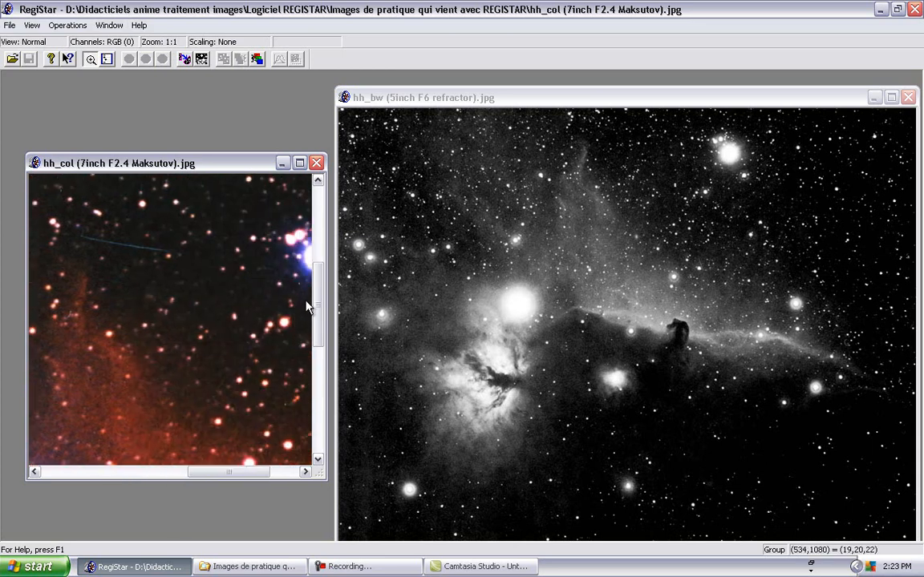
pyautogui.moveTo(318, 321); pyautogui.dragTo(315, 371)
pyautogui.moveTo(316, 371); pyautogui.dragTo(317, 374)
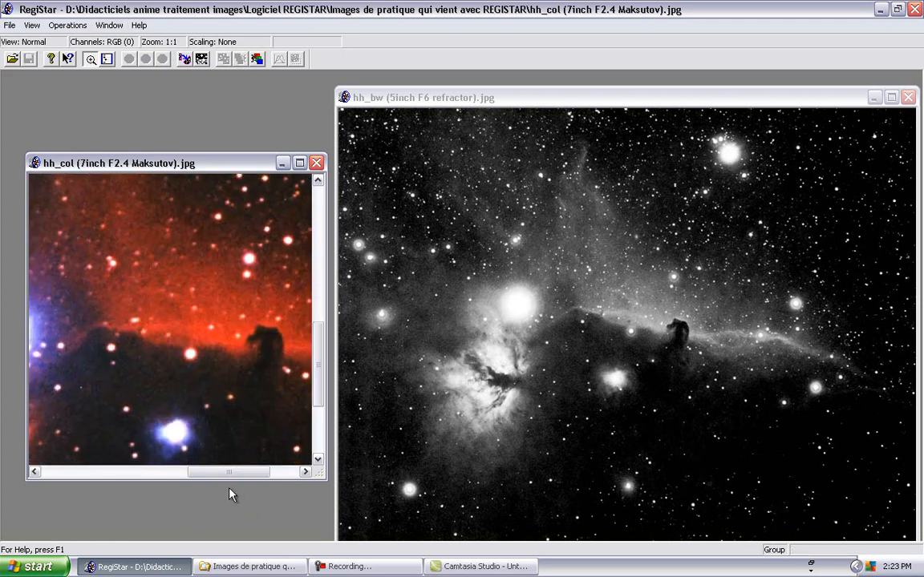
pyautogui.moveTo(232, 472); pyautogui.dragTo(262, 472)
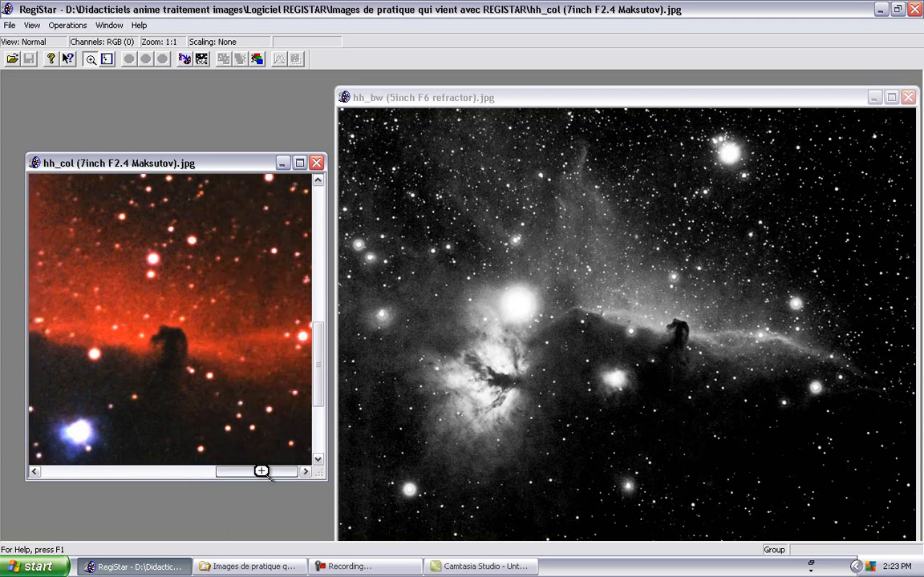
pyautogui.click(490, 114)
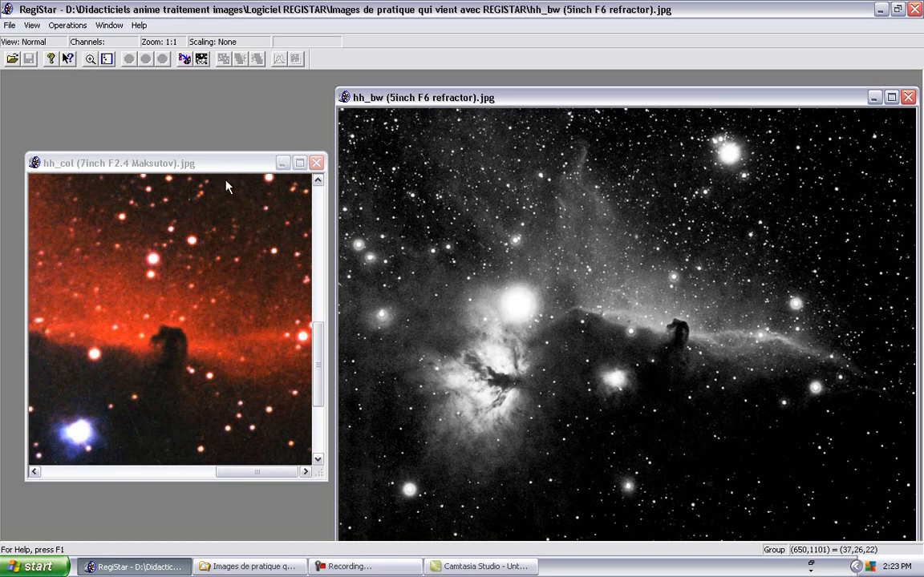
# - Register hh_col as a single source to the hh_bw (5inch F6 refractor) reference group, using default dimensions, RegiStar's best function and bicubic interpolation
pyautogui.moveTo(223, 163); pyautogui.dragTo(218, 155)
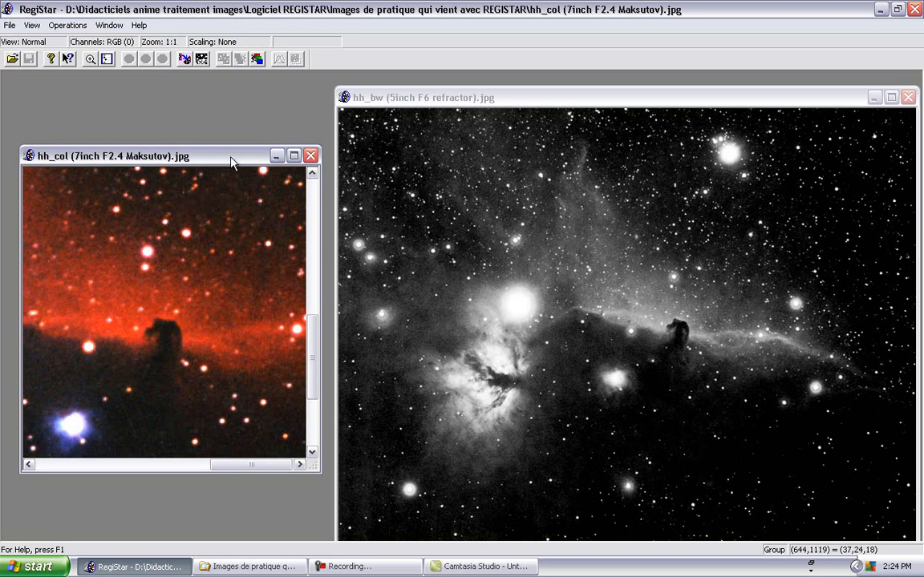
pyautogui.moveTo(227, 161); pyautogui.dragTo(224, 149)
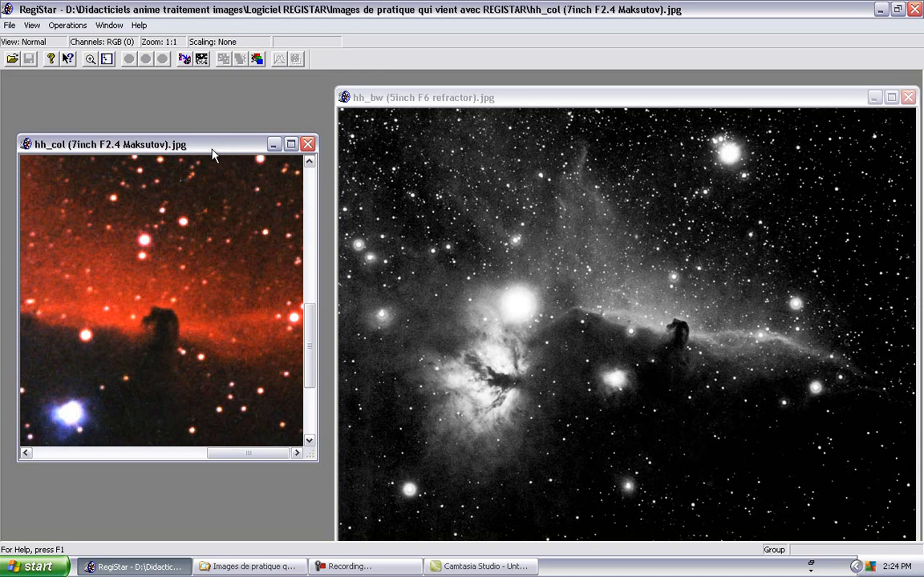
pyautogui.moveTo(212, 154); pyautogui.dragTo(206, 153)
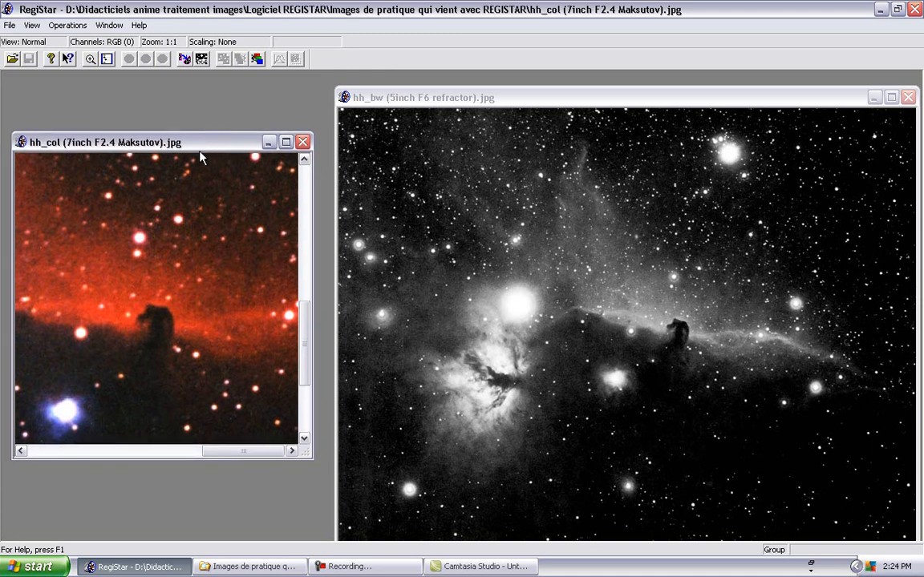
pyautogui.click(185, 63)
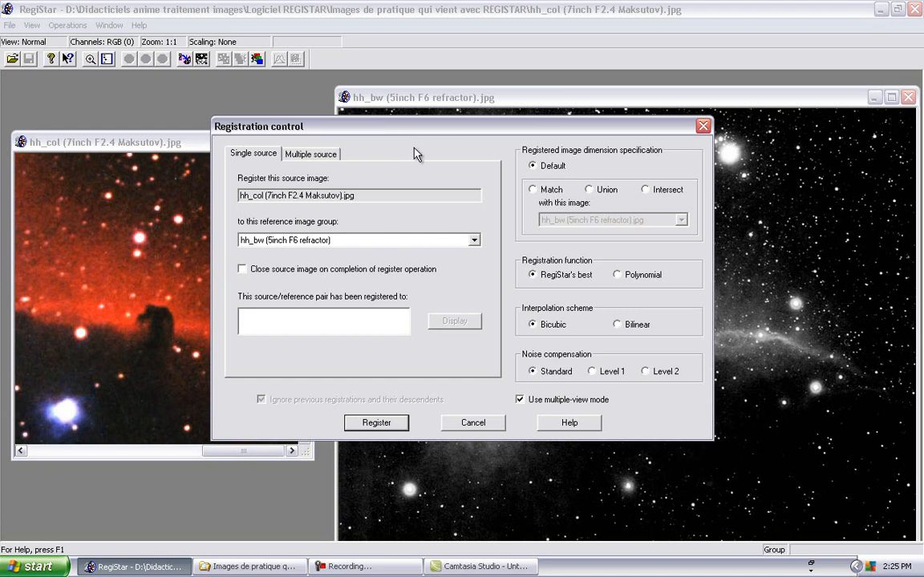
pyautogui.moveTo(421, 135); pyautogui.dragTo(369, 174)
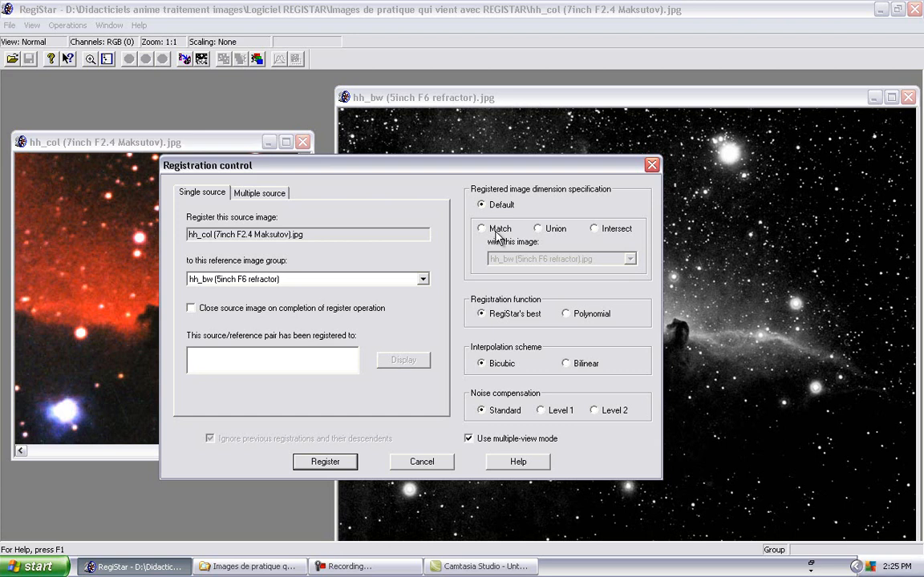
pyautogui.click(251, 198)
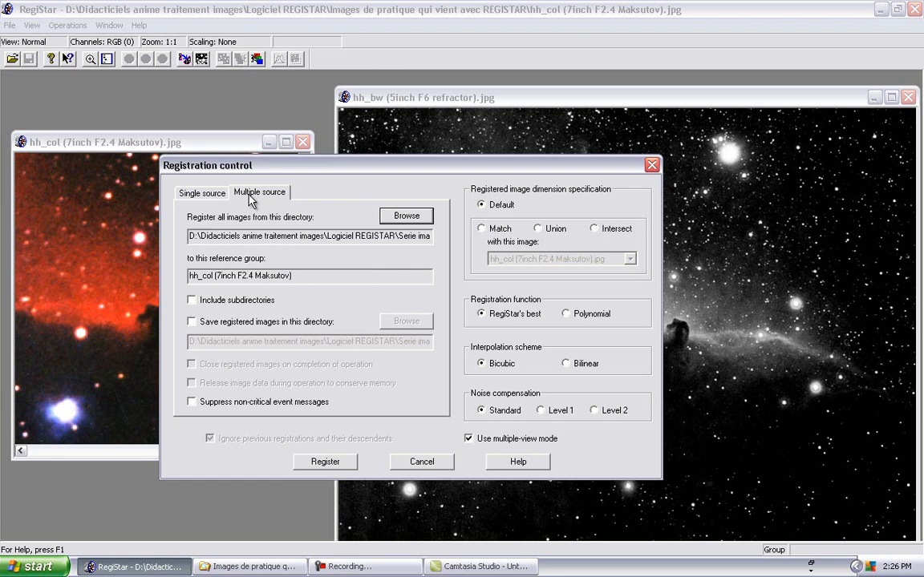
pyautogui.click(214, 194)
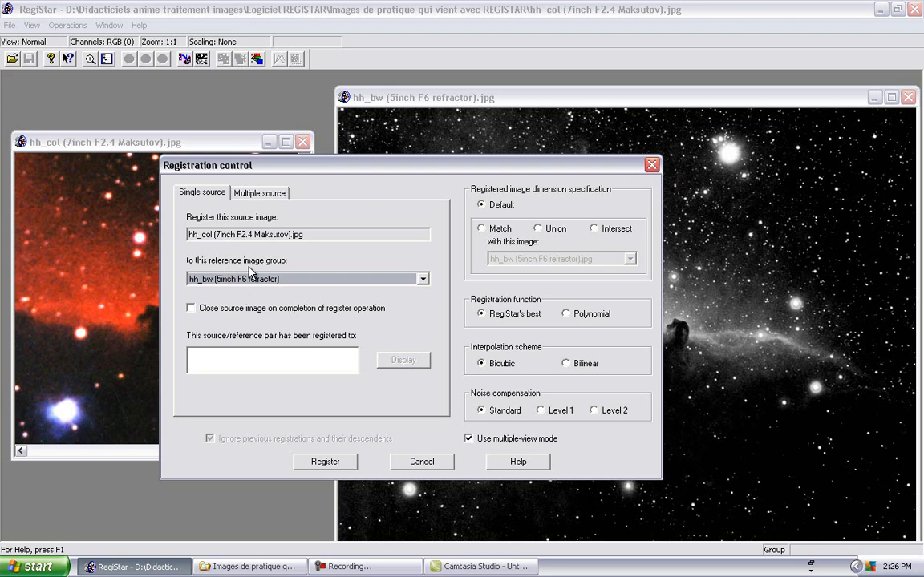
pyautogui.click(225, 278)
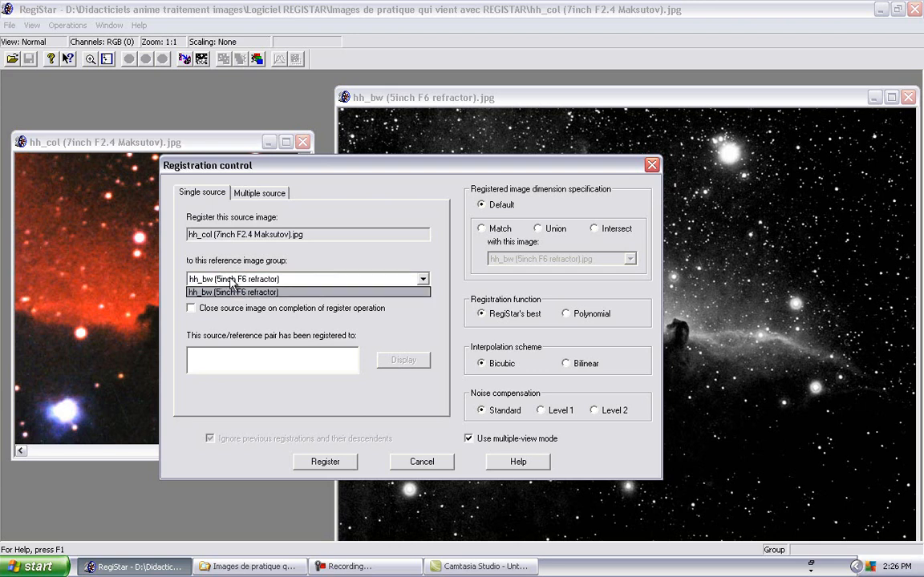
pyautogui.click(218, 283)
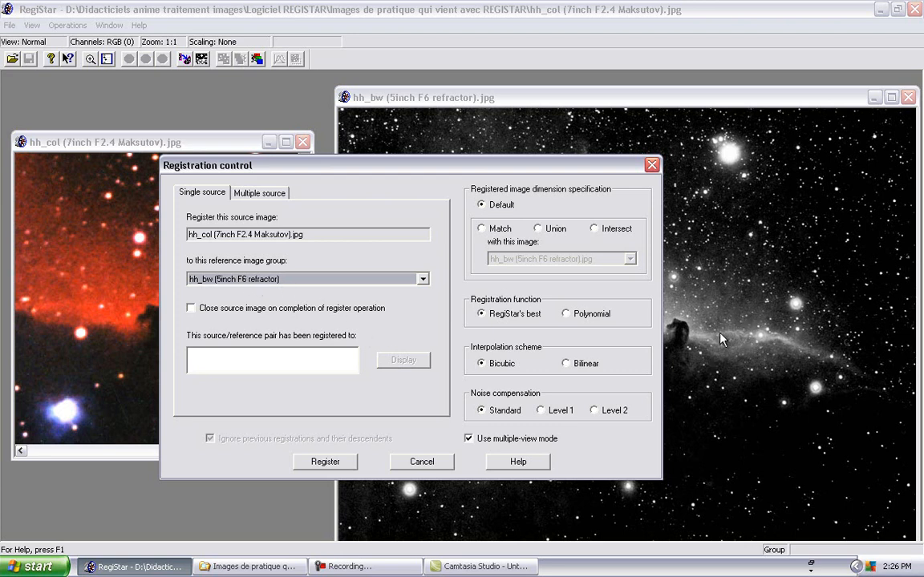
pyautogui.click(321, 463)
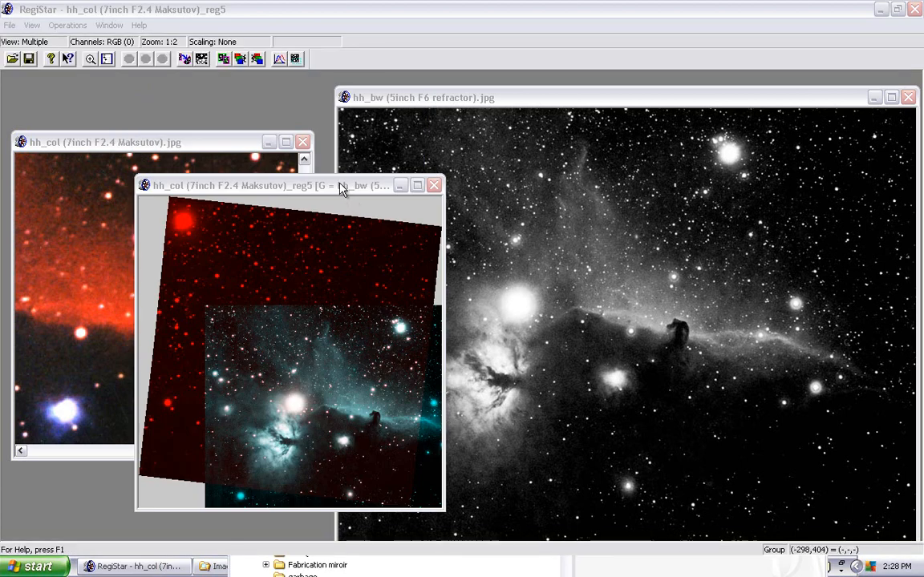
# - Enlarge the registered hh_col image's window and position it between the two source images
pyautogui.click(341, 187)
pyautogui.moveTo(341, 188); pyautogui.dragTo(321, 125)
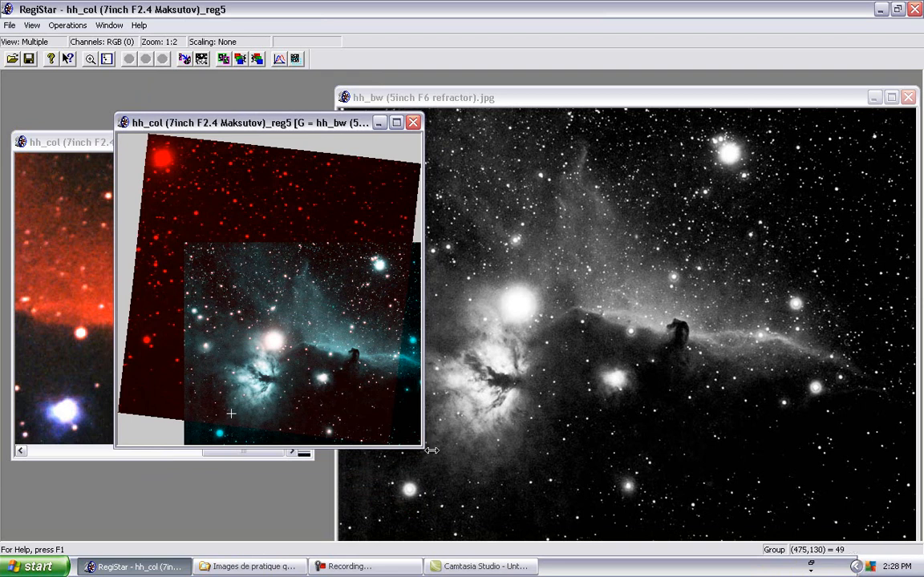
pyautogui.moveTo(423, 445); pyautogui.dragTo(469, 498)
pyautogui.moveTo(330, 128); pyautogui.dragTo(356, 145)
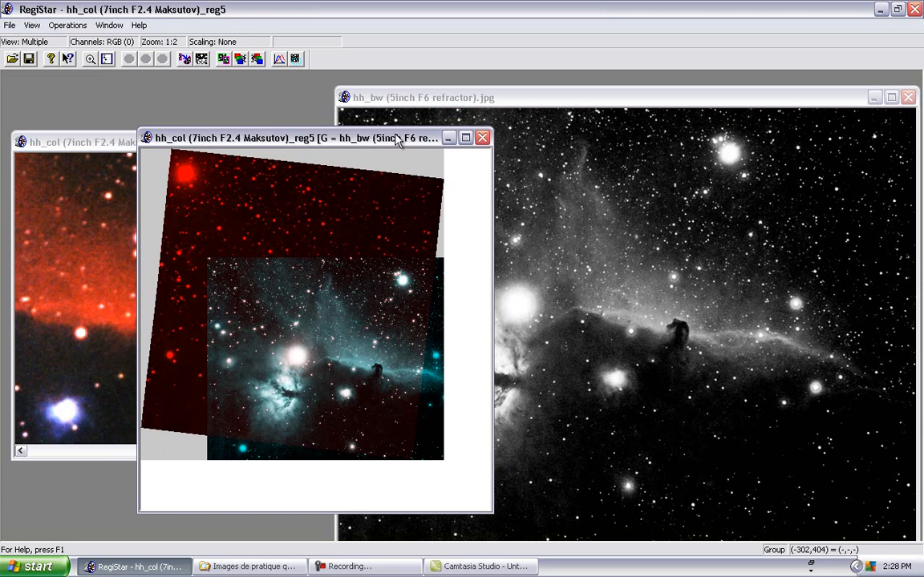
# - Blink repeatedly between the registered hh_col image and its hh_bw reference to check how the stars and nebula align
pyautogui.press('1')
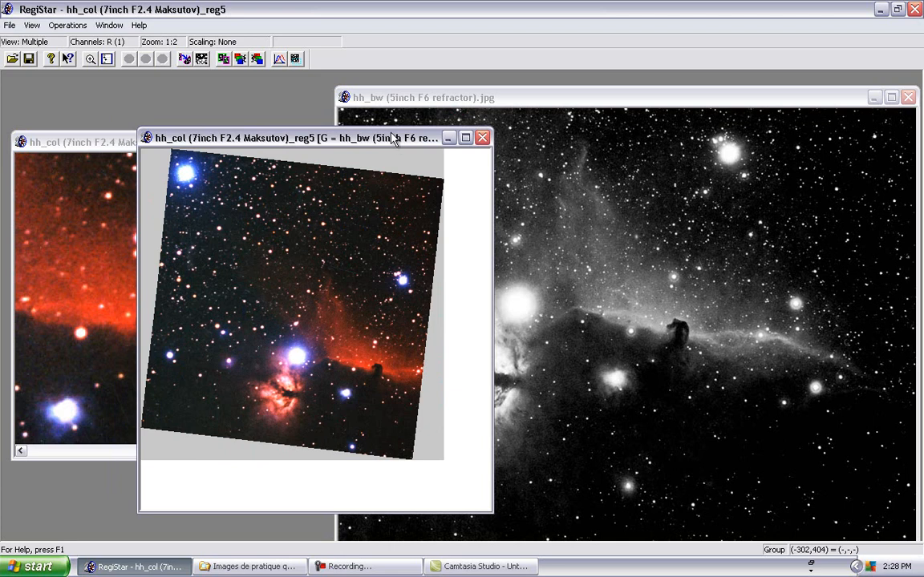
pyautogui.moveTo(359, 145); pyautogui.dragTo(419, 140)
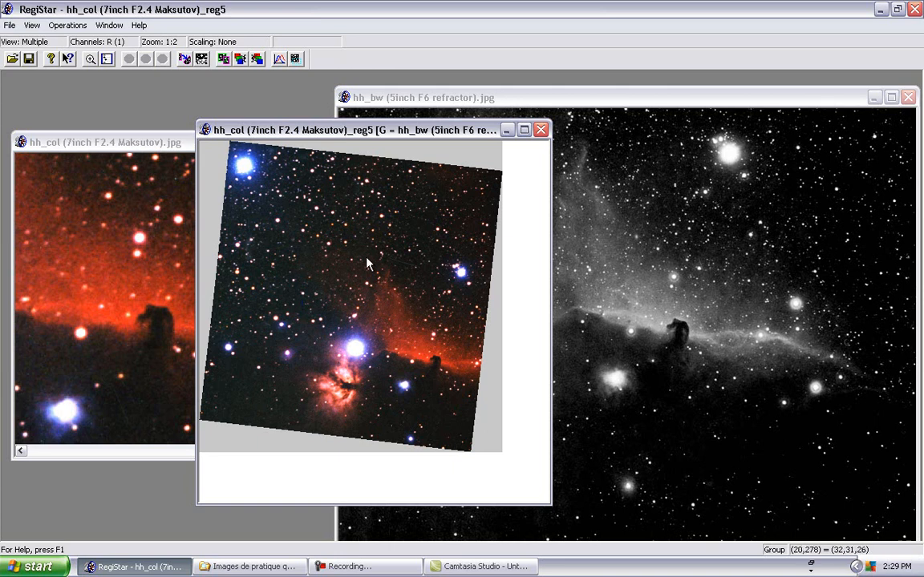
pyautogui.press('space')
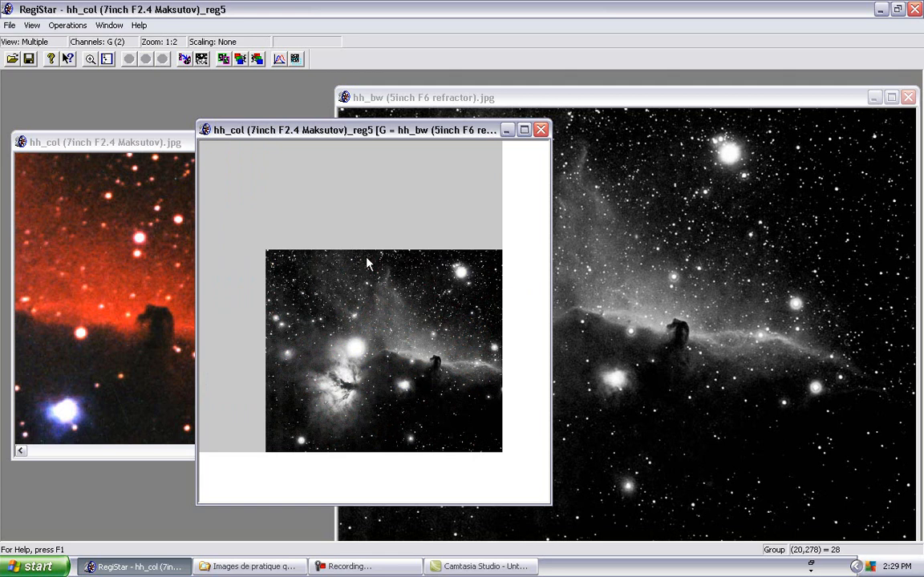
pyautogui.press('space')
pyautogui.press('space')
pyautogui.press('space')
pyautogui.press('space')
pyautogui.press('space')
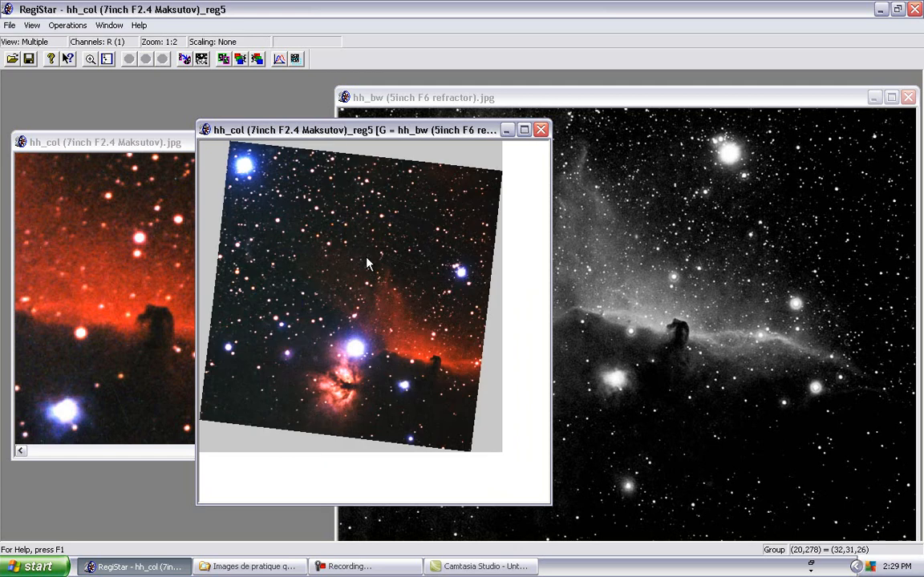
pyautogui.press('space')
pyautogui.press('space')
pyautogui.press('space')
pyautogui.press('space')
pyautogui.press('space')
pyautogui.press('space')
pyautogui.press('space')
pyautogui.press('space')
pyautogui.press('space')
pyautogui.press('space')
pyautogui.press('space')
pyautogui.press('space')
pyautogui.press('space')
pyautogui.press('space')
pyautogui.press('space')
pyautogui.press('space')
pyautogui.press('space')
pyautogui.press('space')
pyautogui.press('space')
pyautogui.press('space')
# - View the registered pair as an RGB composite, return to hh_col alone, and shift its window towards hh_bw
pyautogui.press('0')
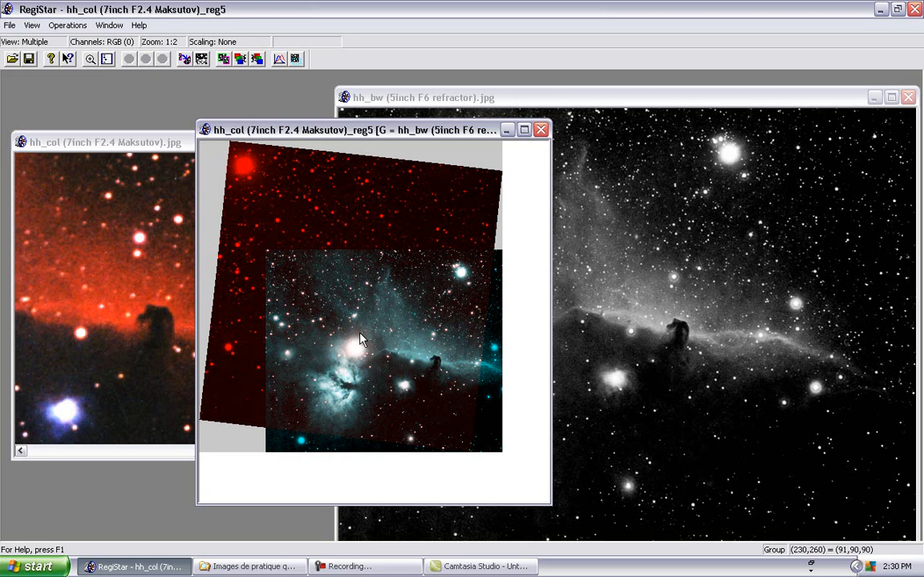
pyautogui.press('1')
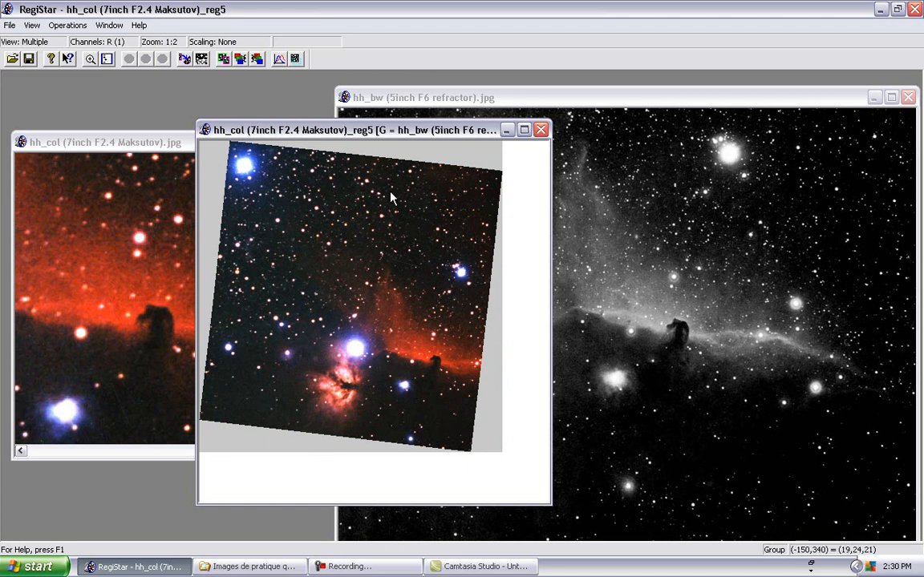
pyautogui.moveTo(369, 138); pyautogui.dragTo(409, 138)
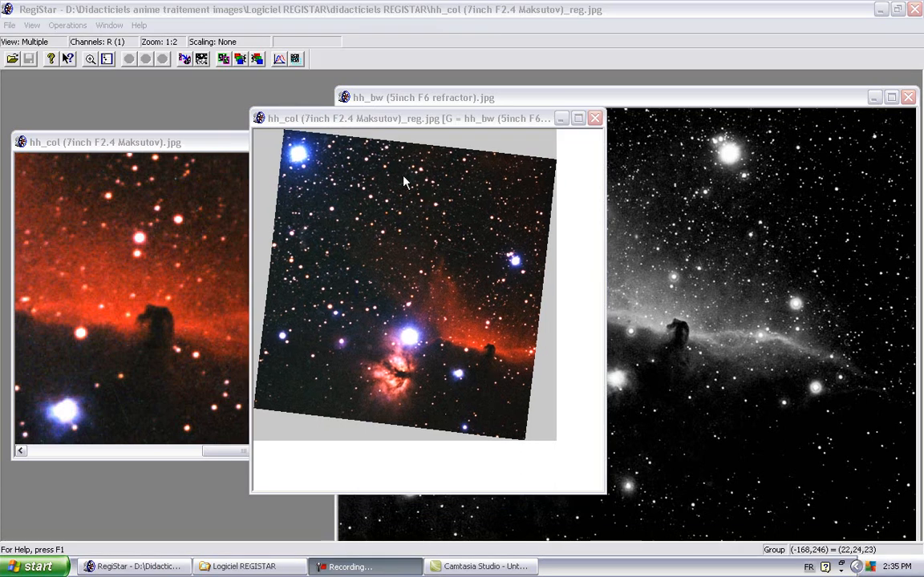
# - Save the registered colour image as a TIFF file named hh_col (7inch F2.4 Maksutov)_reg in the didacticiels REGISTAR folder
pyautogui.click(11, 26)
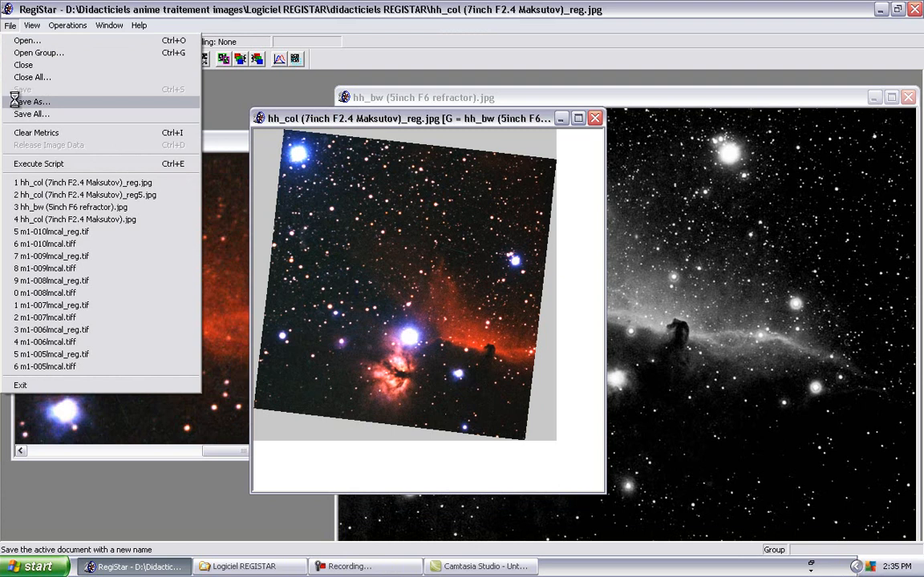
pyautogui.click(18, 102)
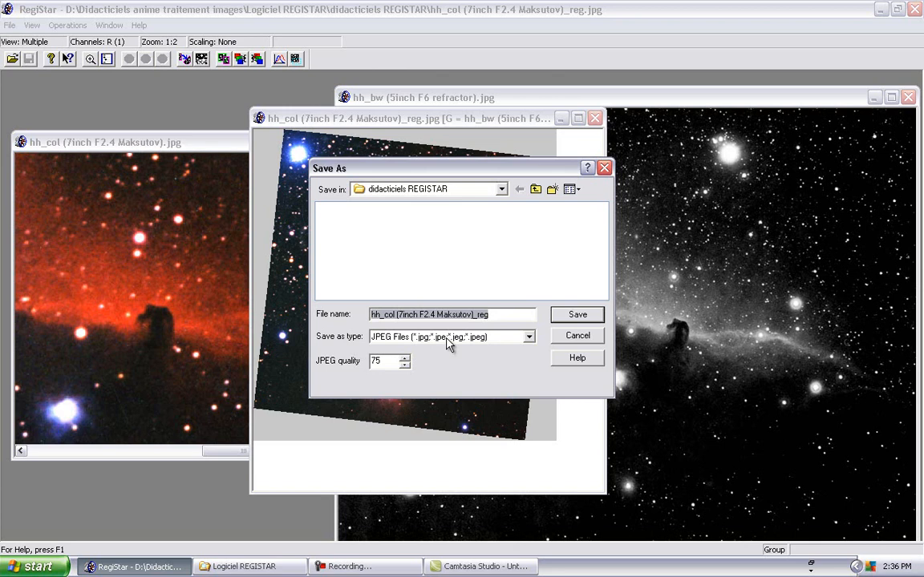
pyautogui.click(527, 341)
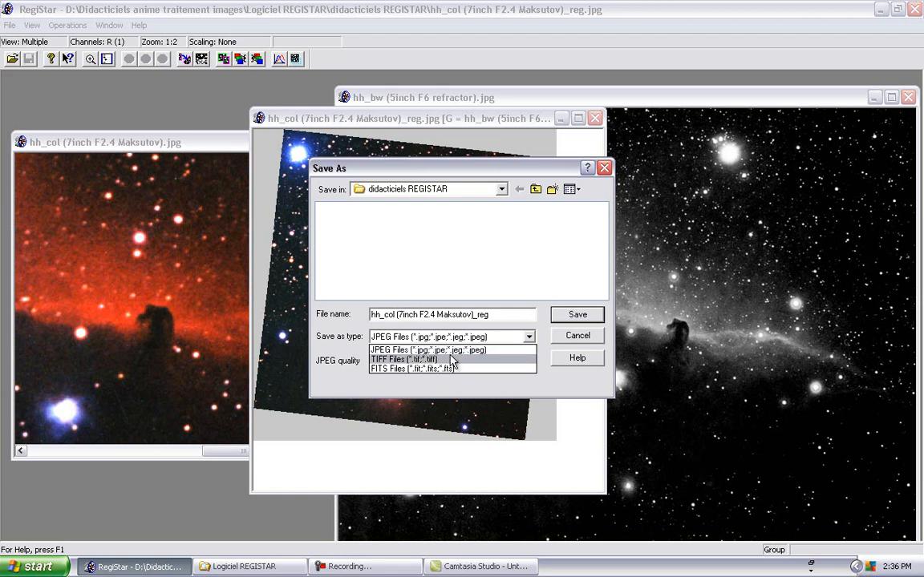
pyautogui.click(423, 356)
pyautogui.click(424, 360)
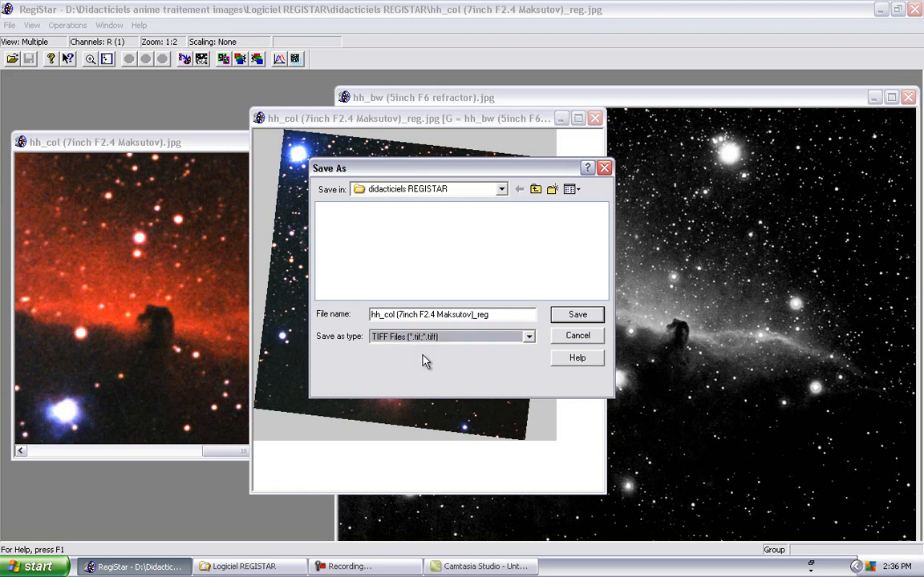
pyautogui.click(561, 317)
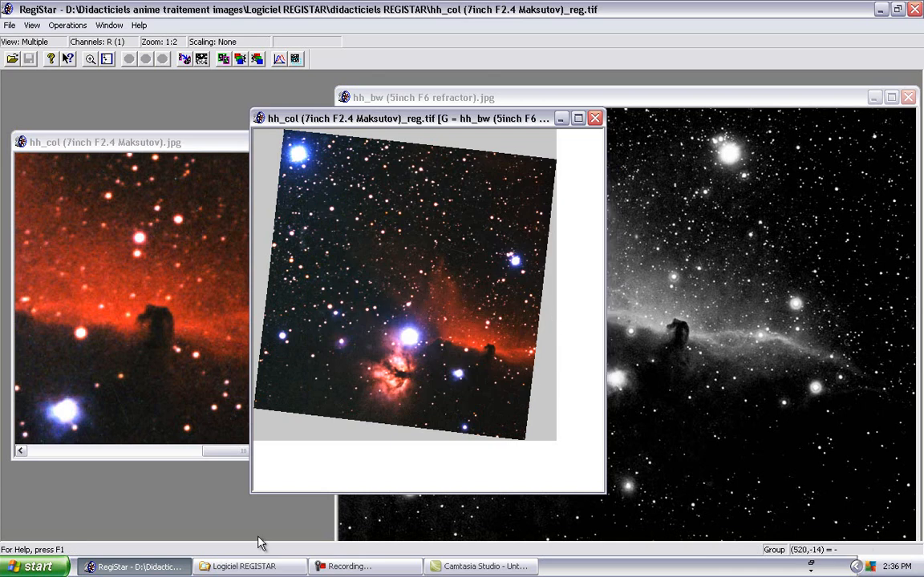
# - Switch to Windows Explorer and inspect hh_col (7inch F2.4 Maksutov)_reg.tif in the didacticiels REGISTAR folder, using thumbnail view and restoring the Details view
pyautogui.click(251, 567)
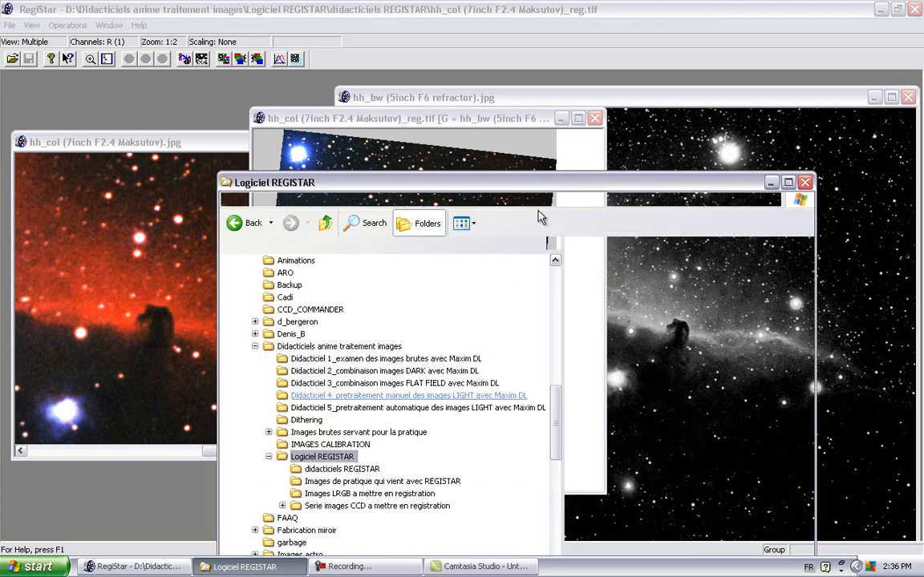
pyautogui.moveTo(508, 183); pyautogui.dragTo(512, 144)
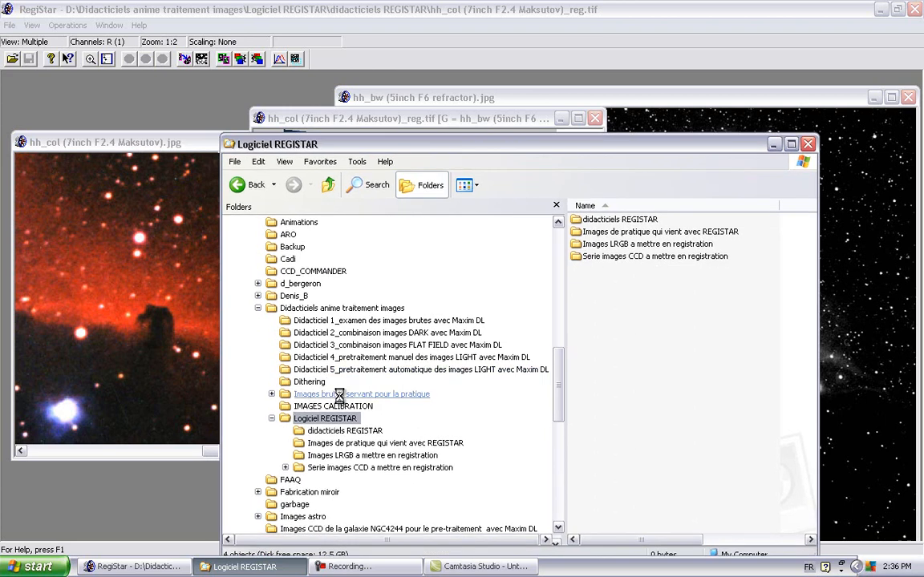
pyautogui.click(368, 430)
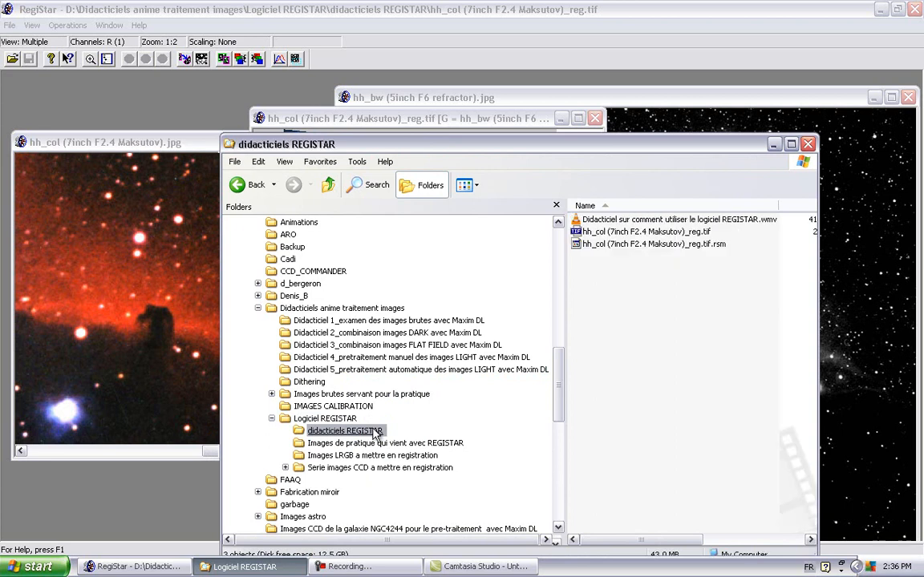
pyautogui.click(610, 232)
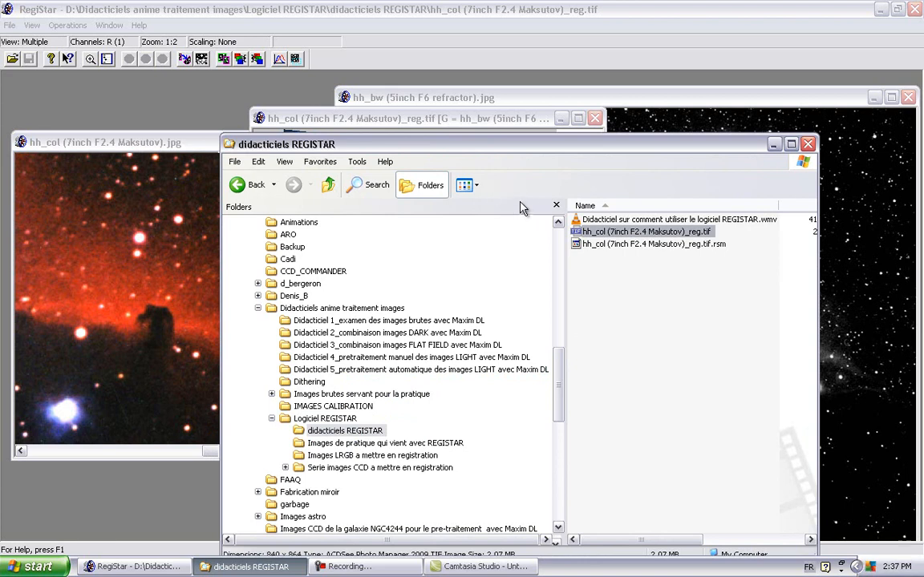
pyautogui.click(475, 191)
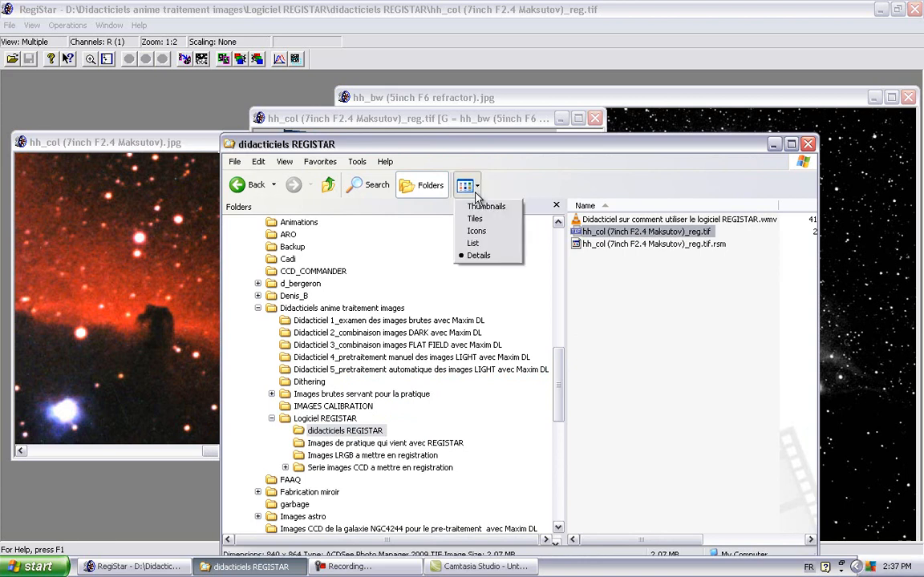
pyautogui.click(481, 207)
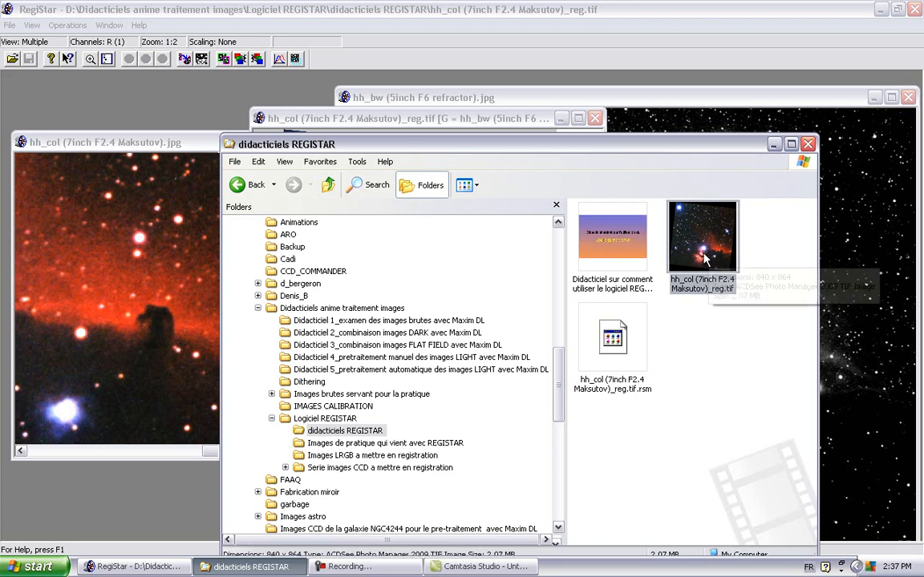
pyautogui.click(477, 192)
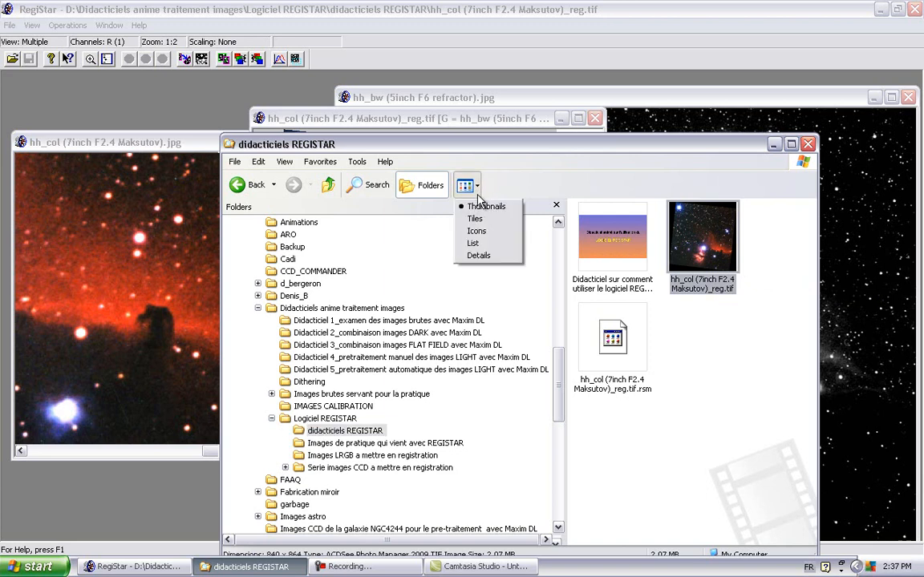
pyautogui.click(480, 255)
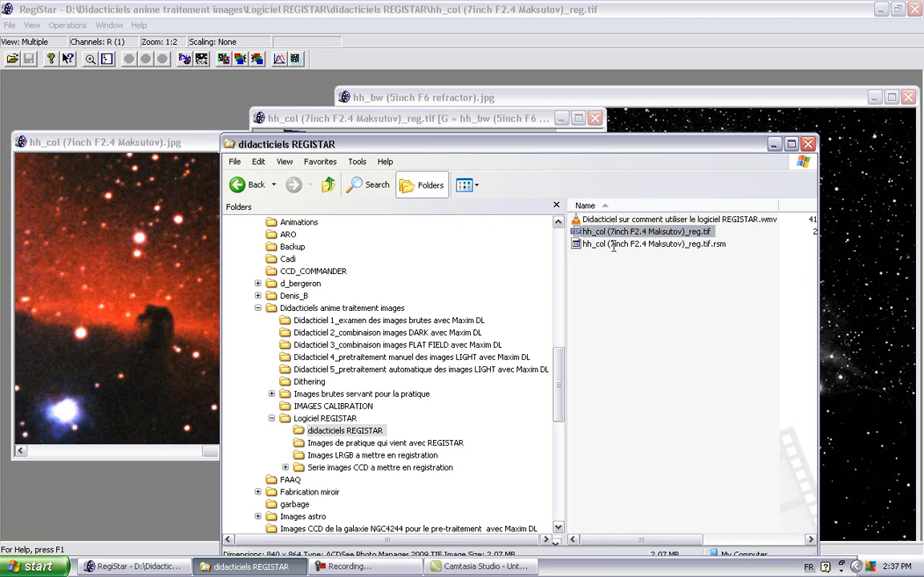
# - Delete the companion file hh_col (7inch F2.4 Maksutov)_reg.tif.rsm from the didacticiels REGISTAR folder
pyautogui.click(713, 247)
pyautogui.click(713, 248)
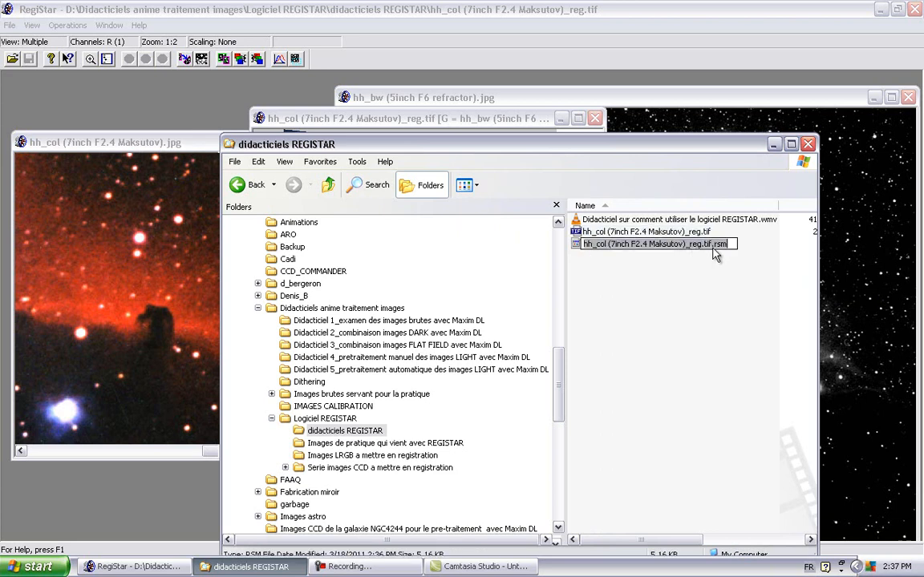
pyautogui.press('Return')
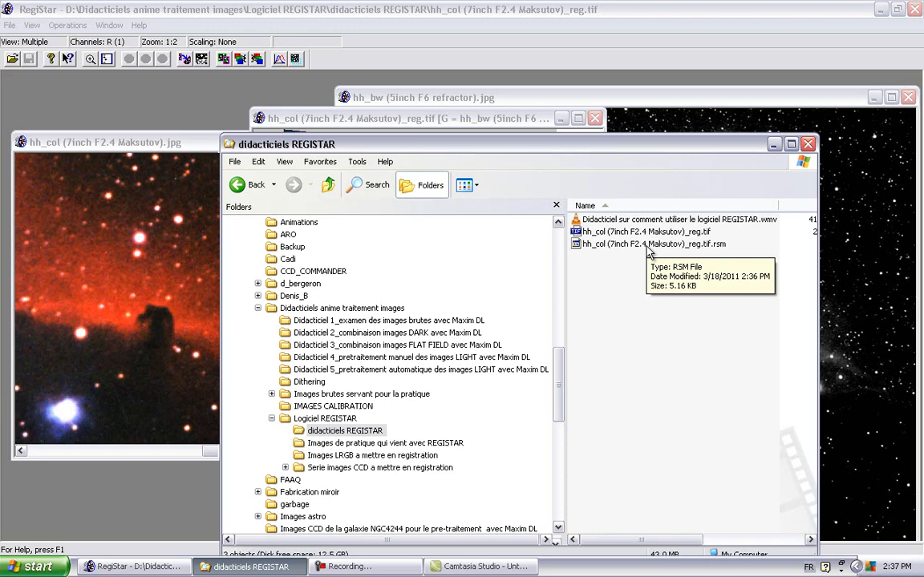
pyautogui.click(597, 248)
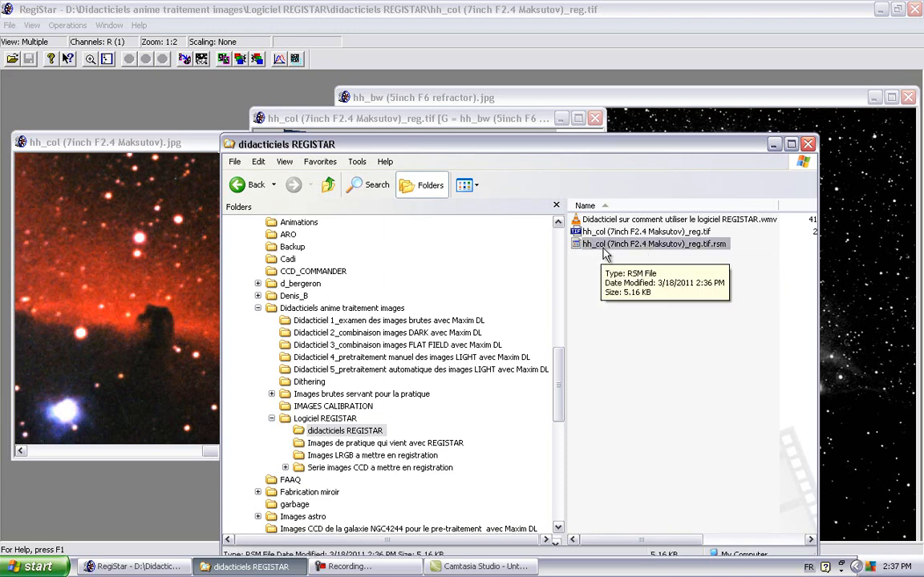
pyautogui.press('Delete')
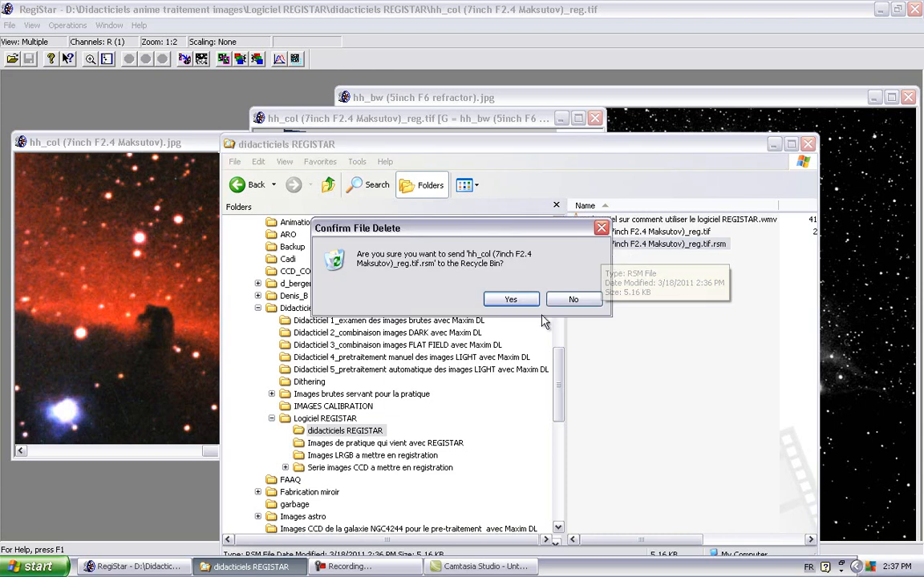
pyautogui.click(529, 304)
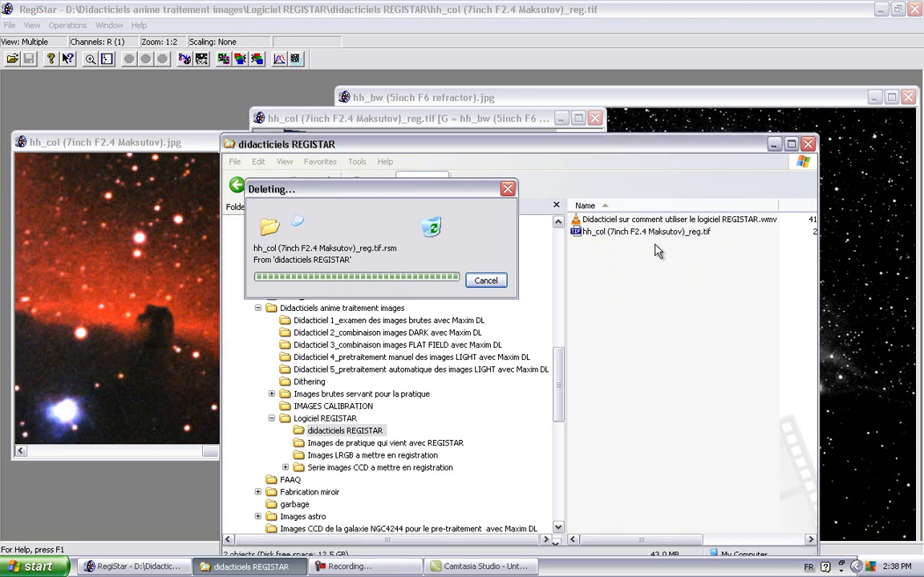
# - Return to RegiStar, reposition the registered hh_col window beside hh_bw, and view the hh_bw channel and the combined RGB composite in it
pyautogui.click(515, 108)
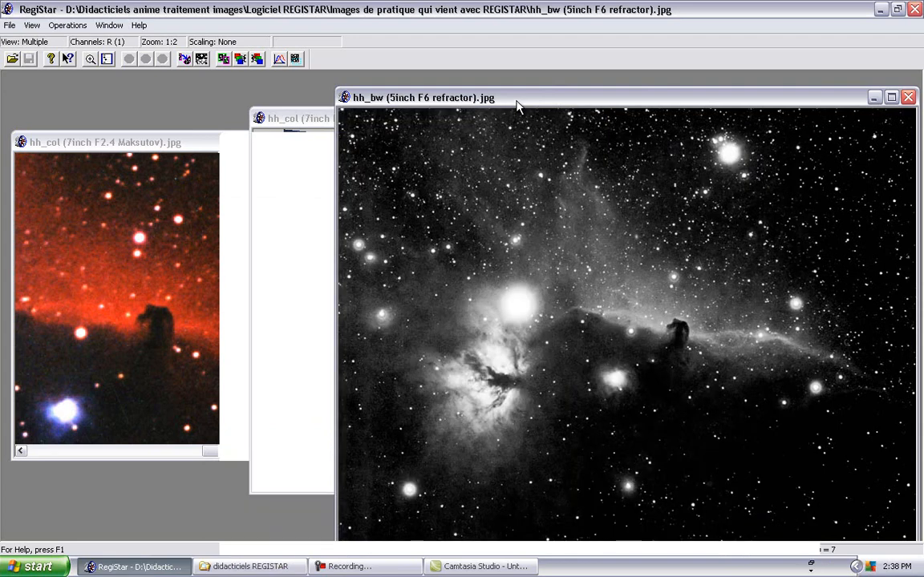
pyautogui.click(318, 121)
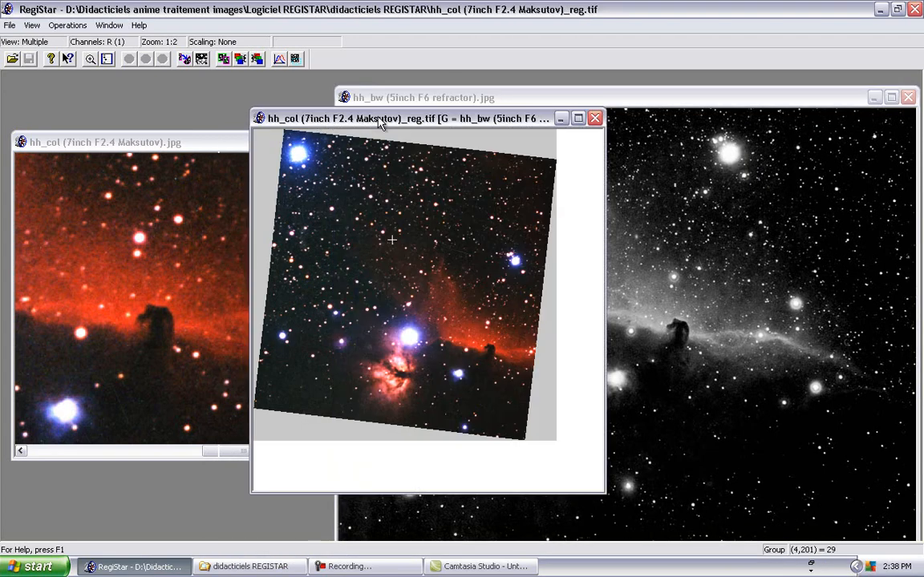
pyautogui.moveTo(398, 120); pyautogui.dragTo(282, 126)
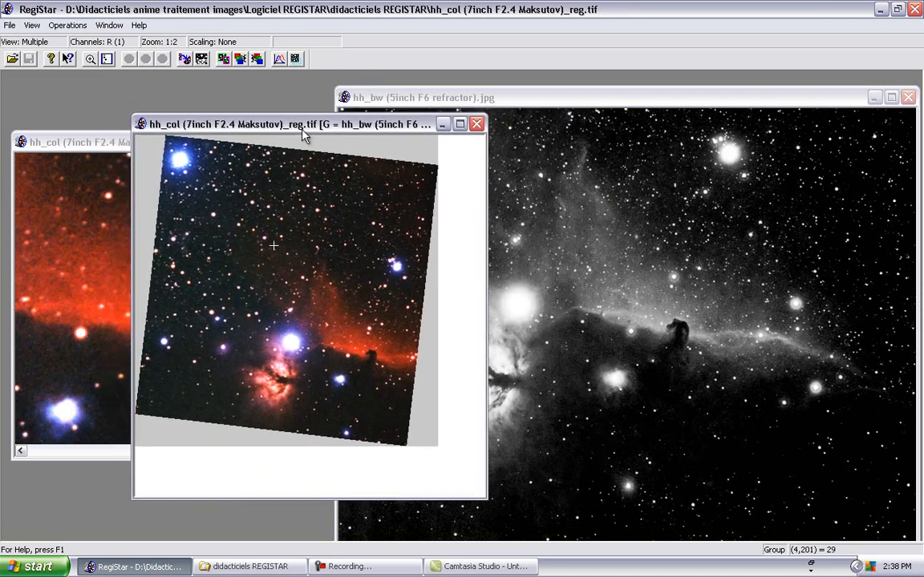
pyautogui.press('pagedown')
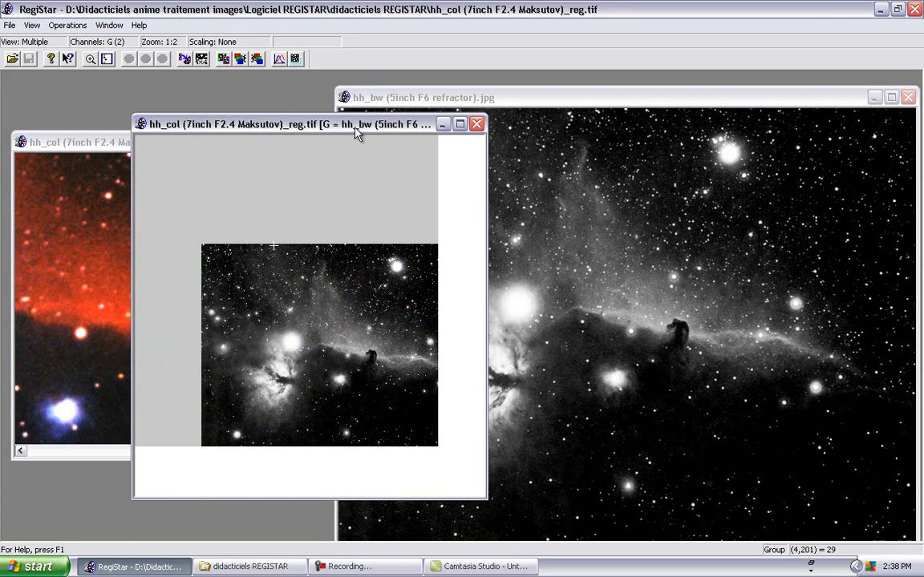
pyautogui.press('pagedown')
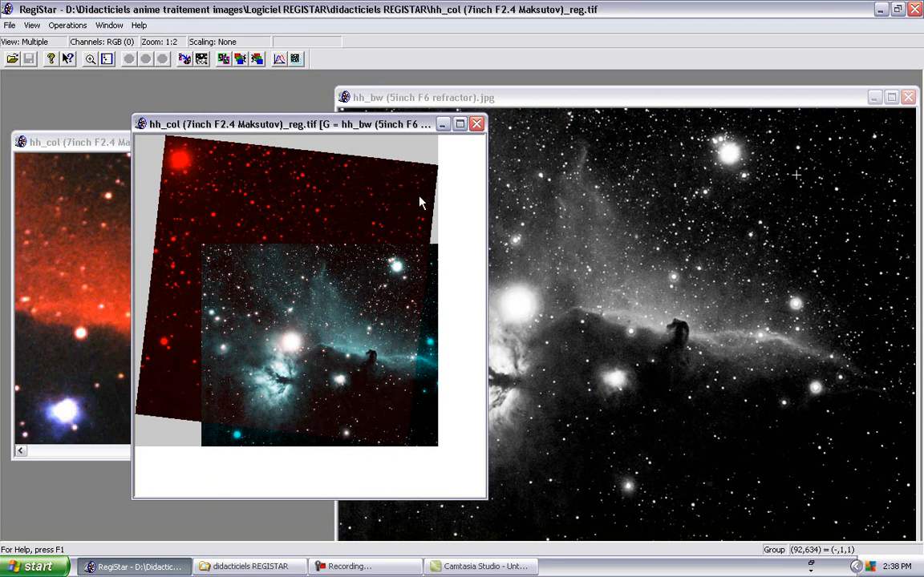
pyautogui.moveTo(367, 133); pyautogui.dragTo(374, 158)
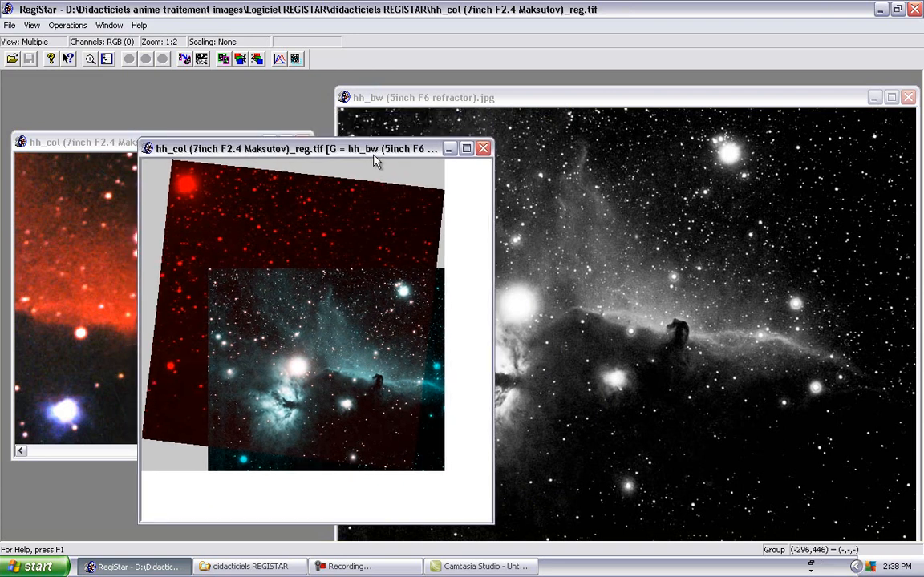
# - Combine hh_bw and the registered hh_col image with the Overlay function, then reposition and enlarge the resulting image window
pyautogui.click(224, 58)
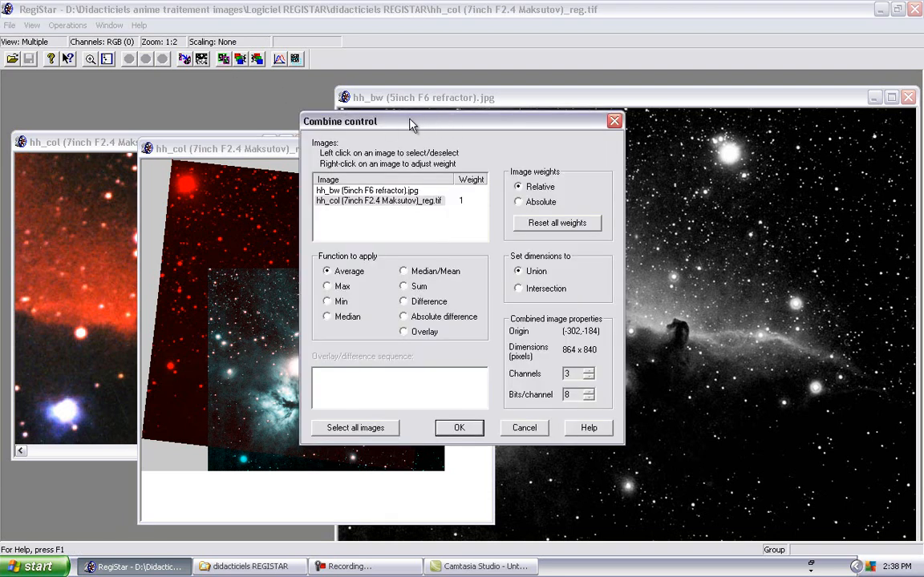
pyautogui.moveTo(416, 129); pyautogui.dragTo(380, 119)
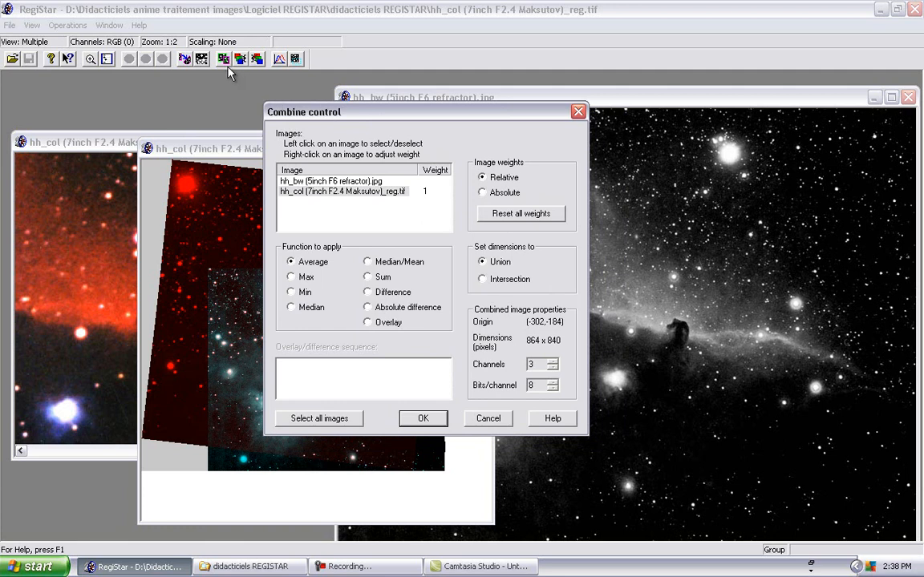
pyautogui.click(351, 182)
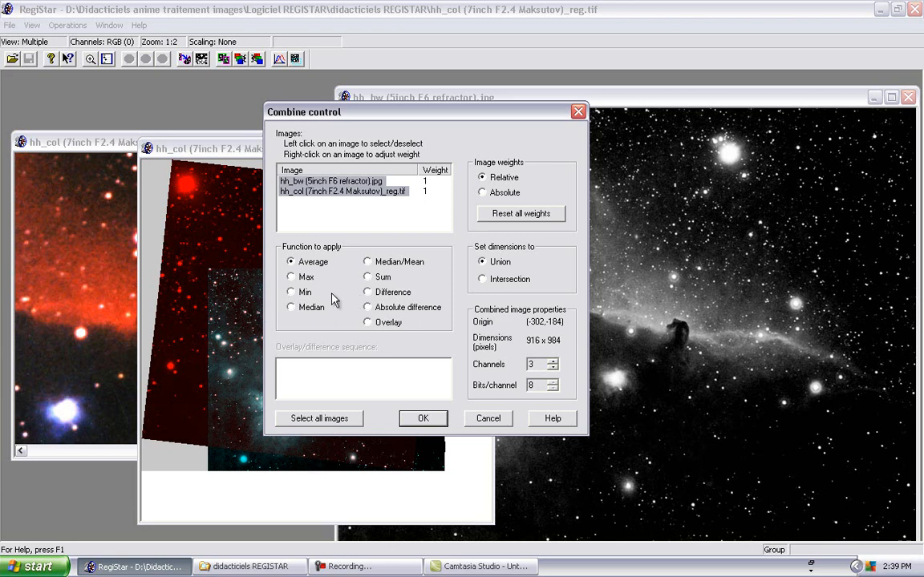
pyautogui.click(367, 325)
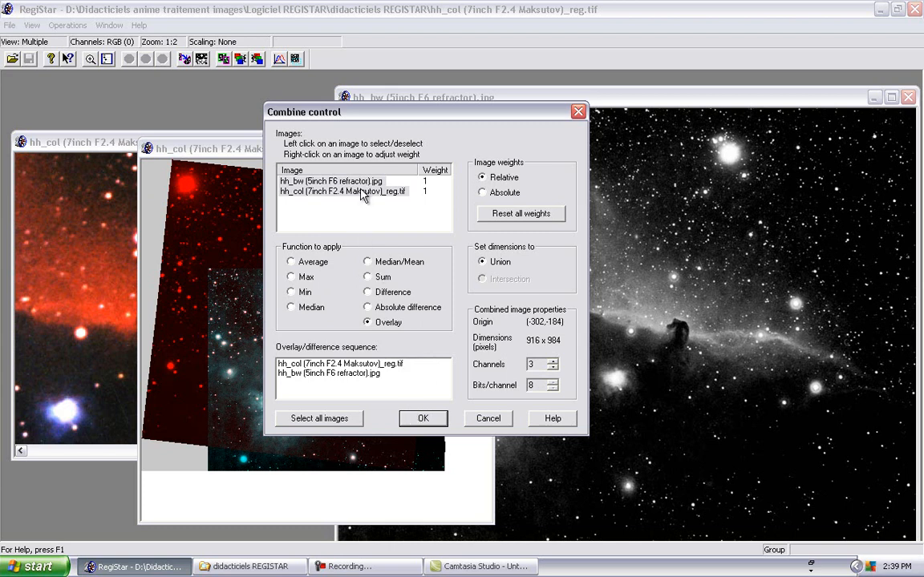
pyautogui.click(426, 420)
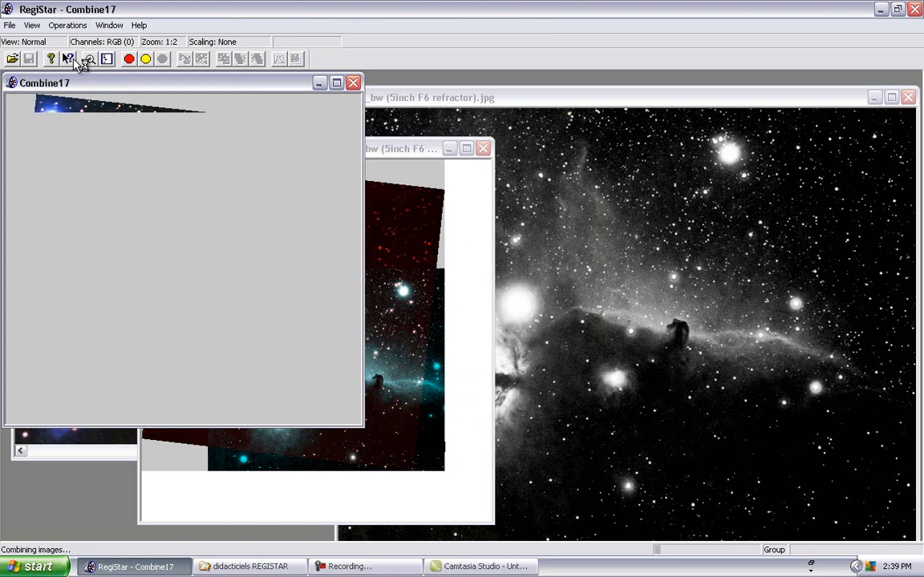
pyautogui.moveTo(83, 88); pyautogui.dragTo(166, 116)
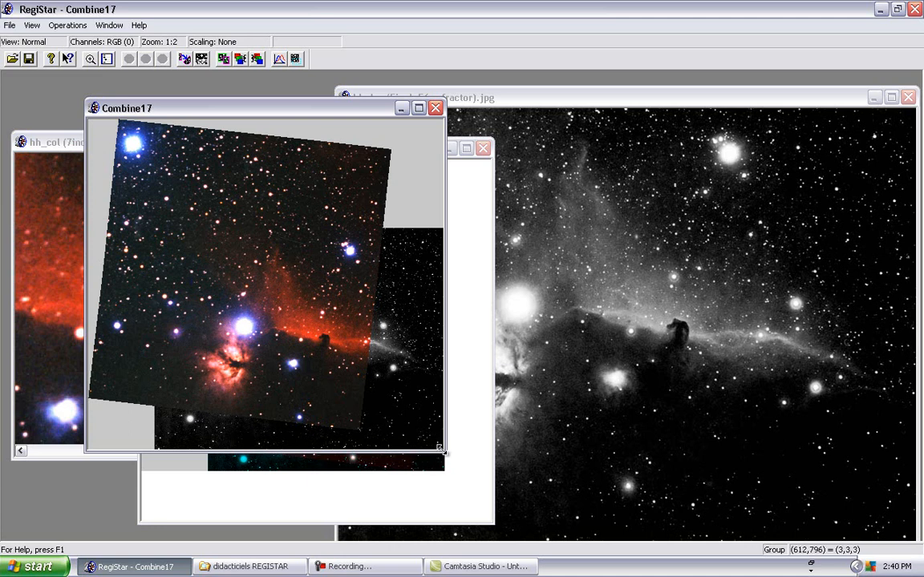
pyautogui.moveTo(443, 451); pyautogui.dragTo(557, 512)
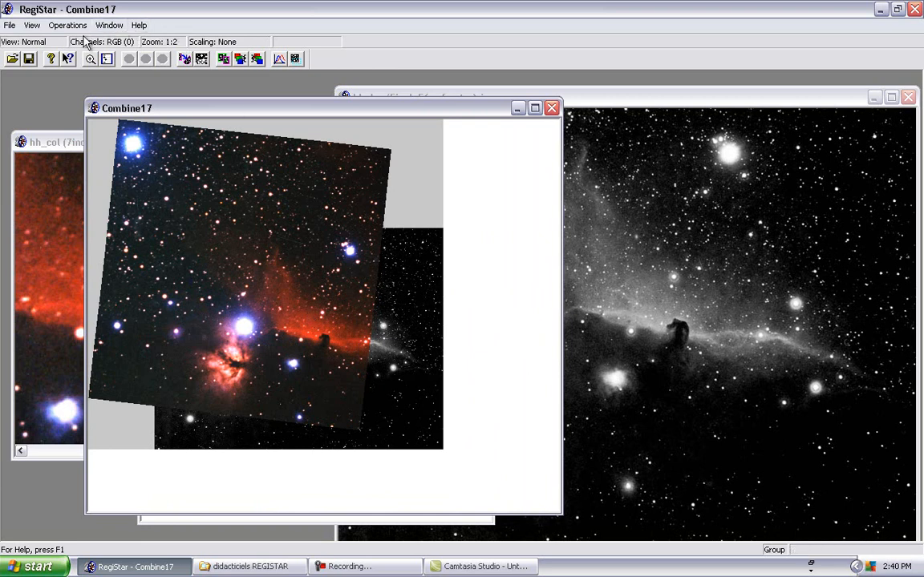
# - Try display scaling on the combined image with background percentile levels of 19, 28 and 1, and dismiss the settings
pyautogui.click(38, 29)
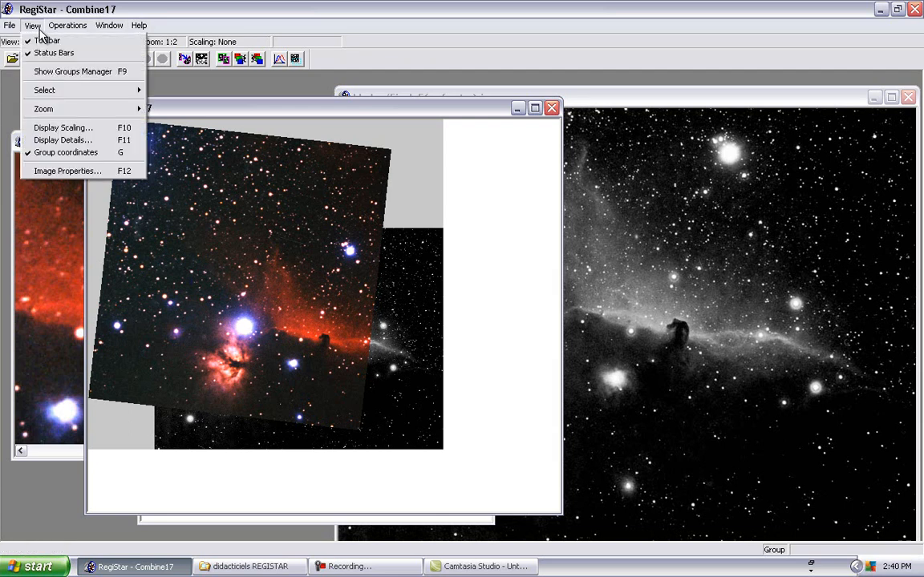
pyautogui.click(53, 127)
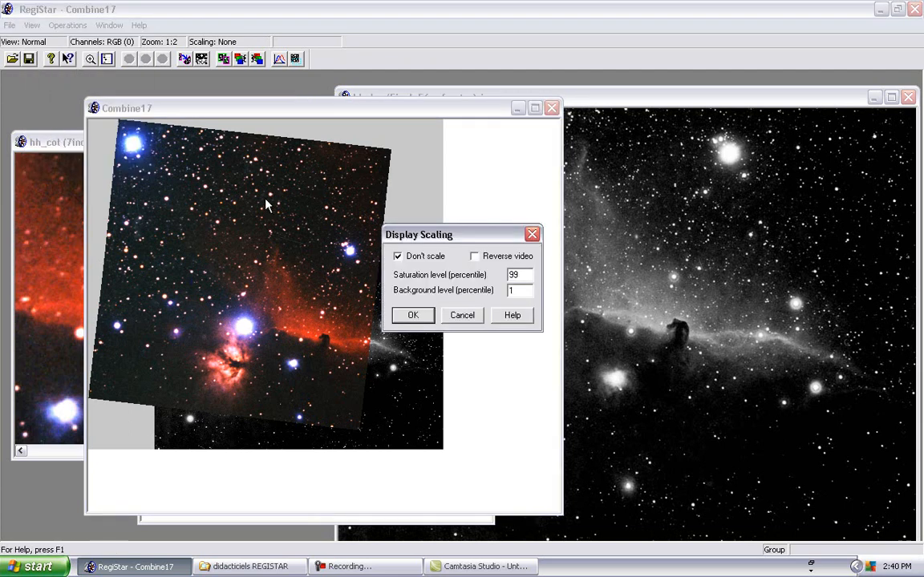
pyautogui.moveTo(474, 235); pyautogui.dragTo(555, 190)
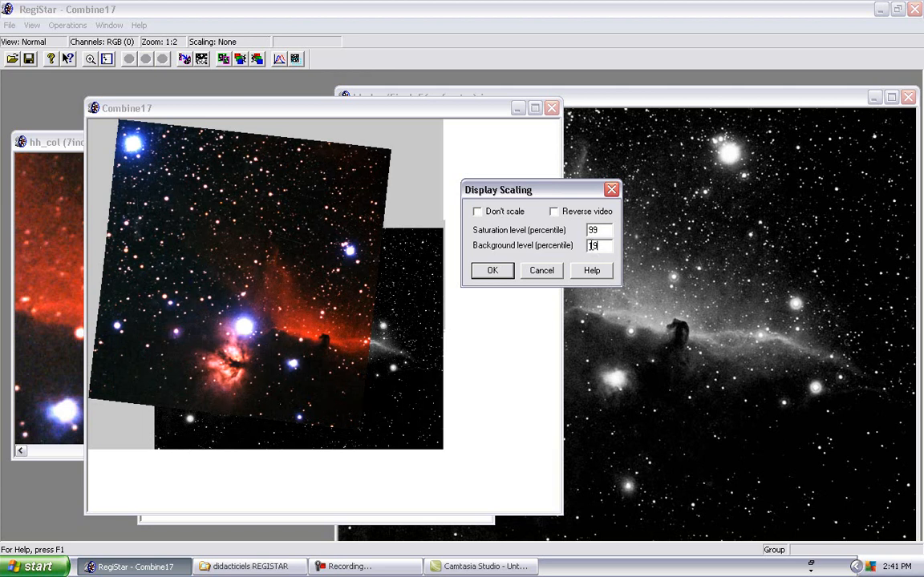
pyautogui.moveTo(603, 246); pyautogui.dragTo(580, 249)
pyautogui.write('28')
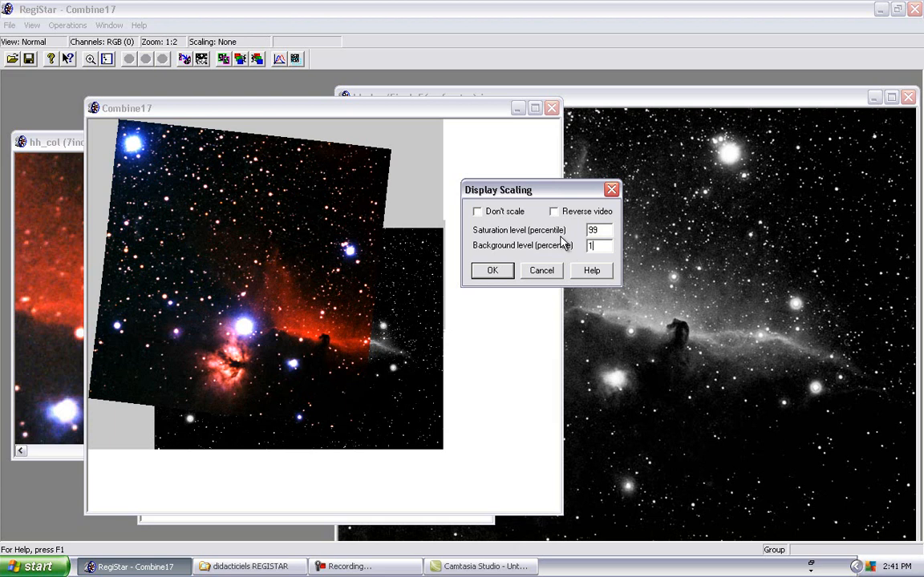
pyautogui.write('1')
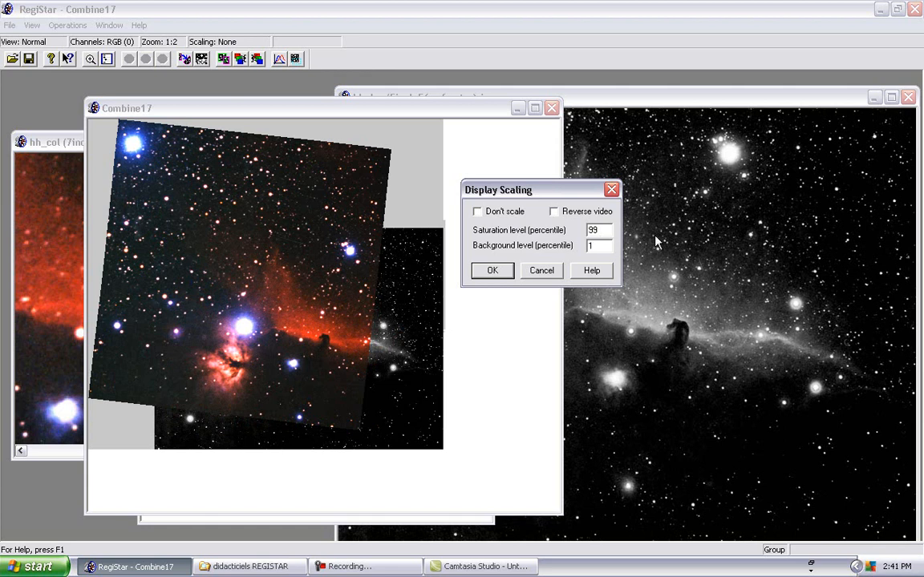
pyautogui.click(543, 271)
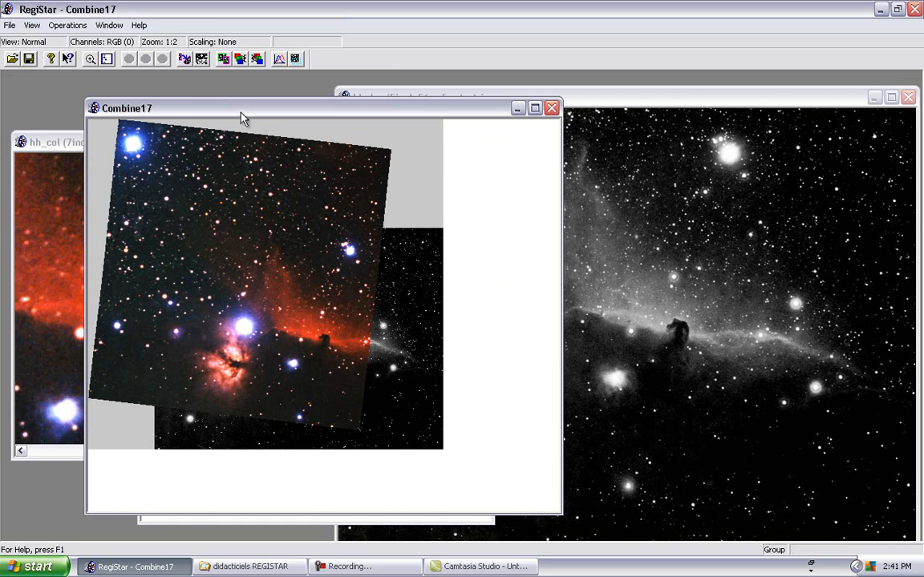
# - Show the Groups Manager and rename the combined image in the hh_bw group as overlay
pyautogui.moveTo(241, 114); pyautogui.dragTo(235, 142)
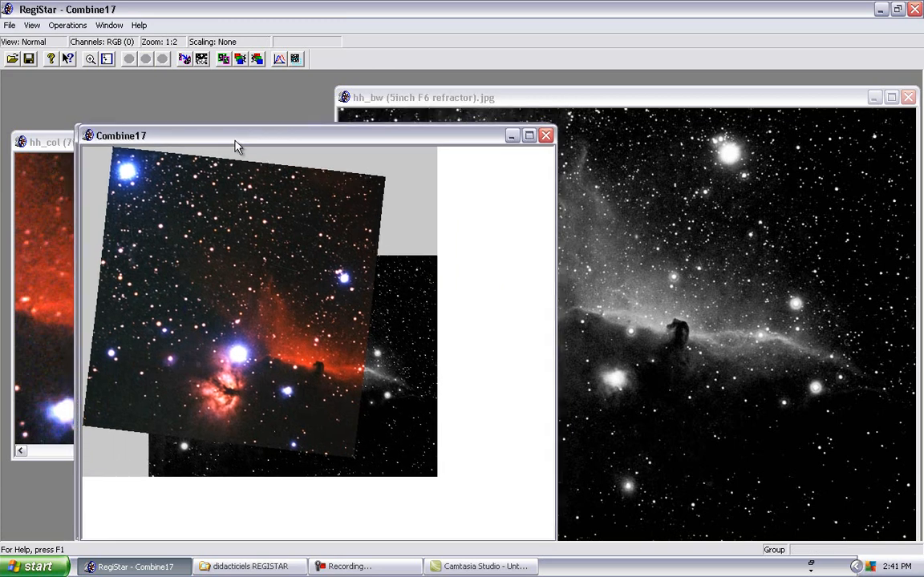
pyautogui.click(105, 61)
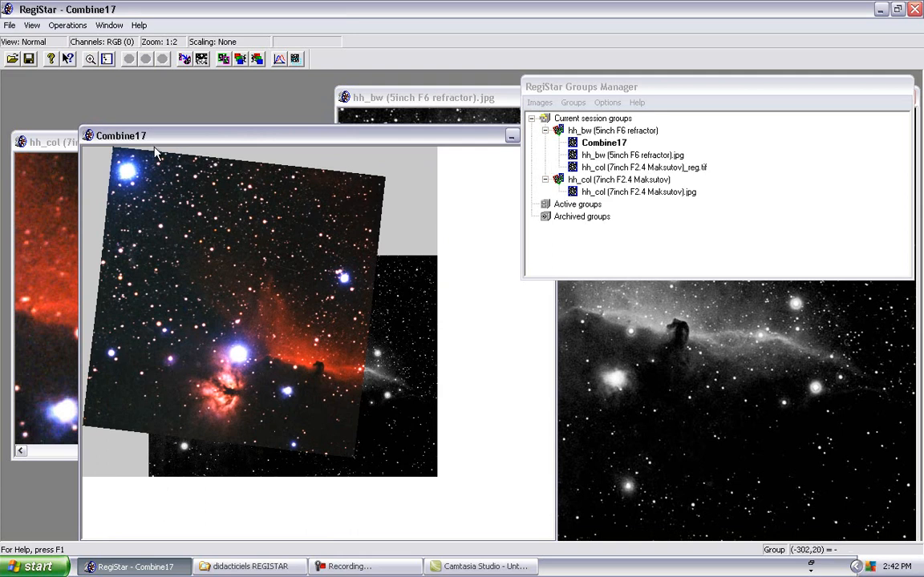
pyautogui.click(611, 146)
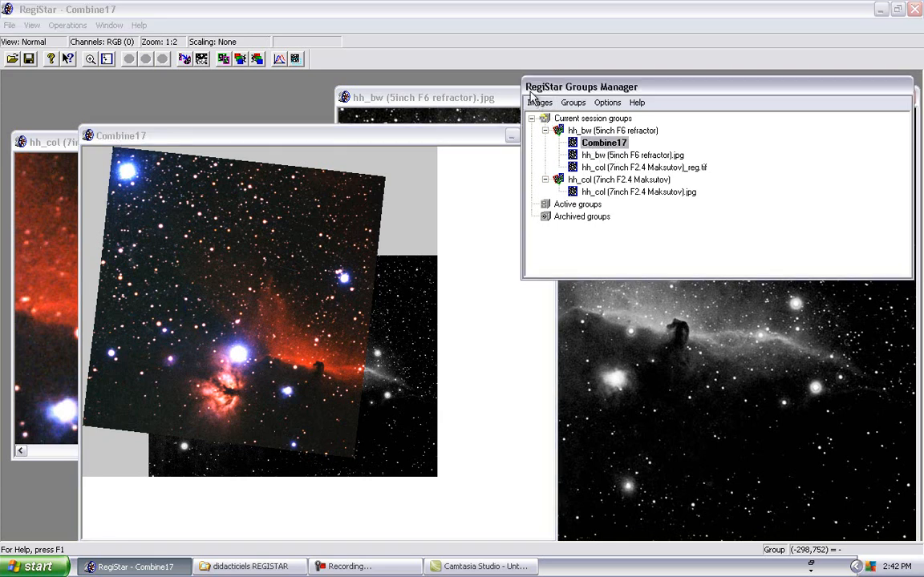
pyautogui.click(539, 109)
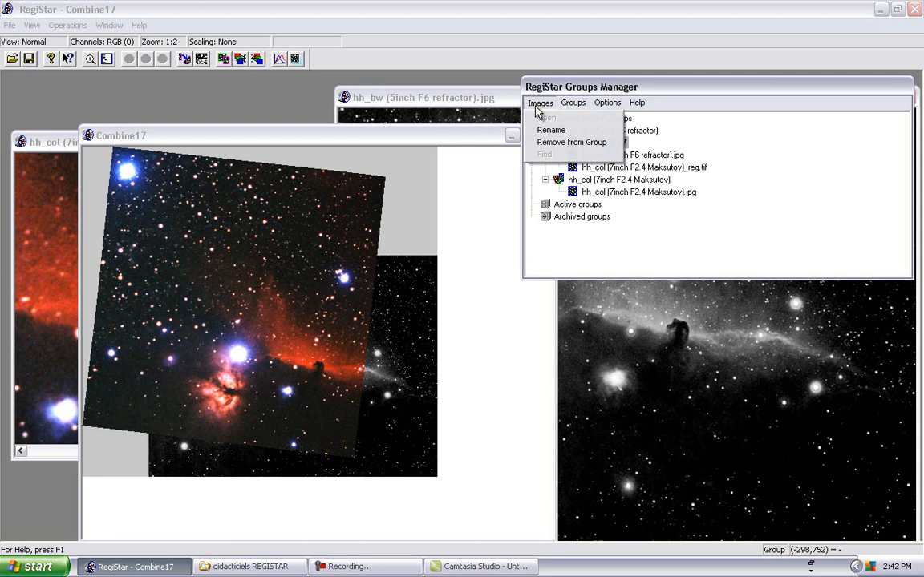
pyautogui.click(571, 133)
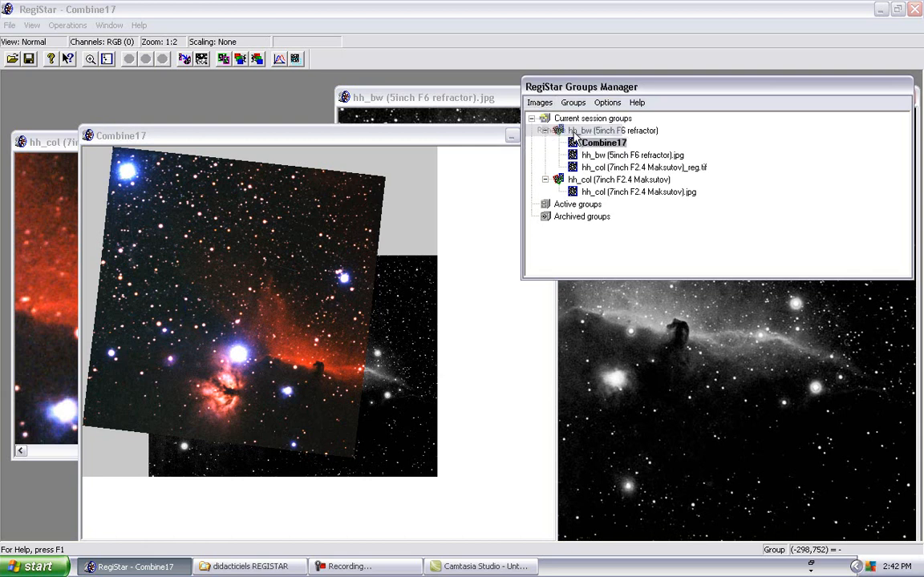
pyautogui.write('overlay')
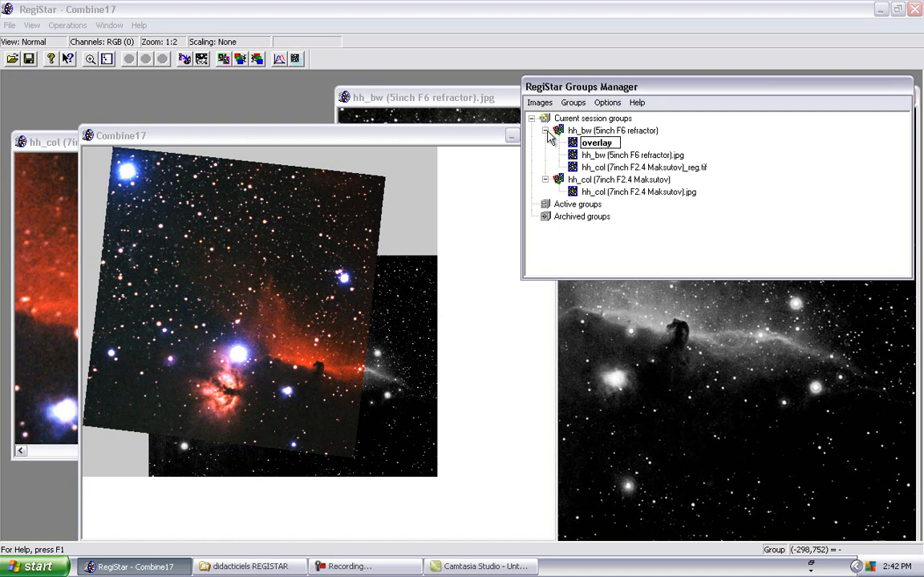
pyautogui.press('Return')
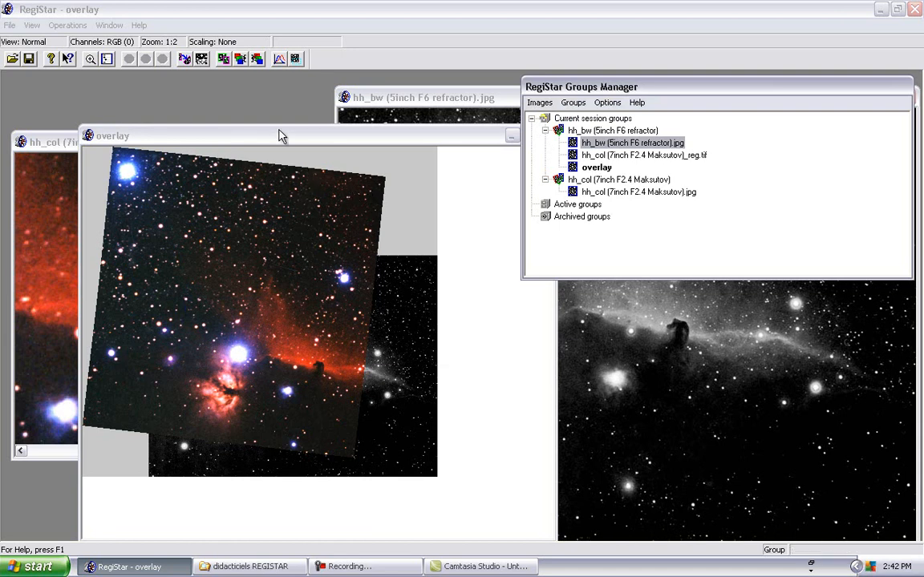
# - Minimize the overlay image, close the registered hh_col image, and reposition the original hh_col and hh_bw windows side by side
pyautogui.moveTo(279, 149); pyautogui.dragTo(196, 190)
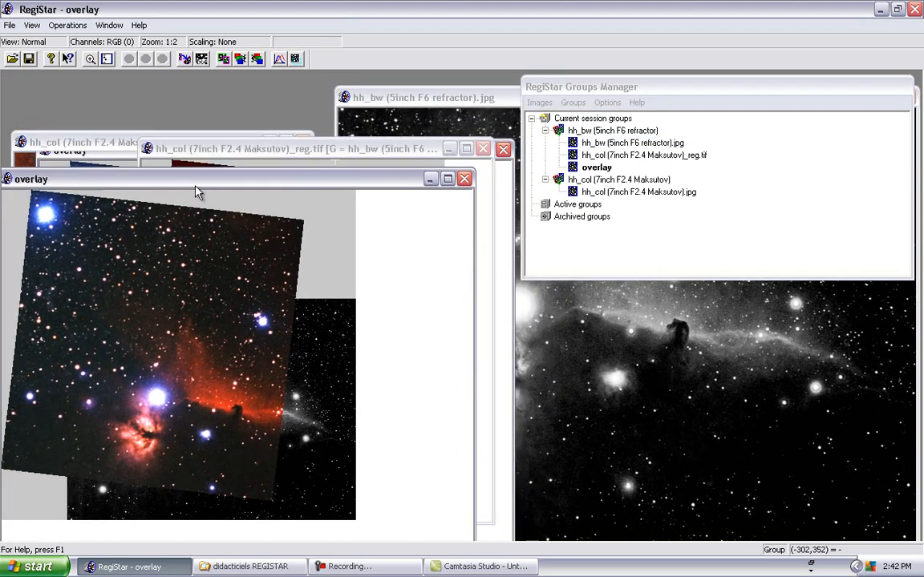
pyautogui.click(432, 178)
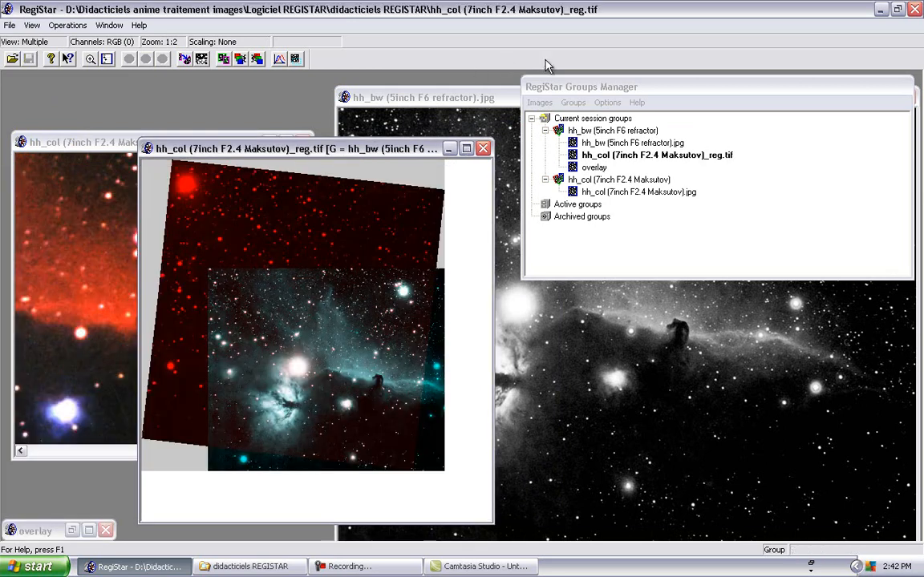
pyautogui.click(484, 153)
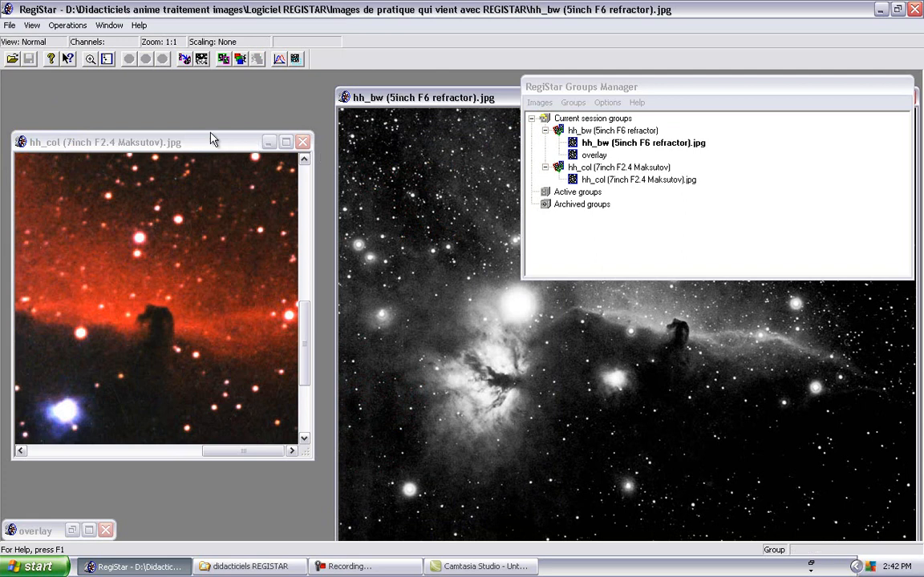
pyautogui.moveTo(188, 137); pyautogui.dragTo(178, 84)
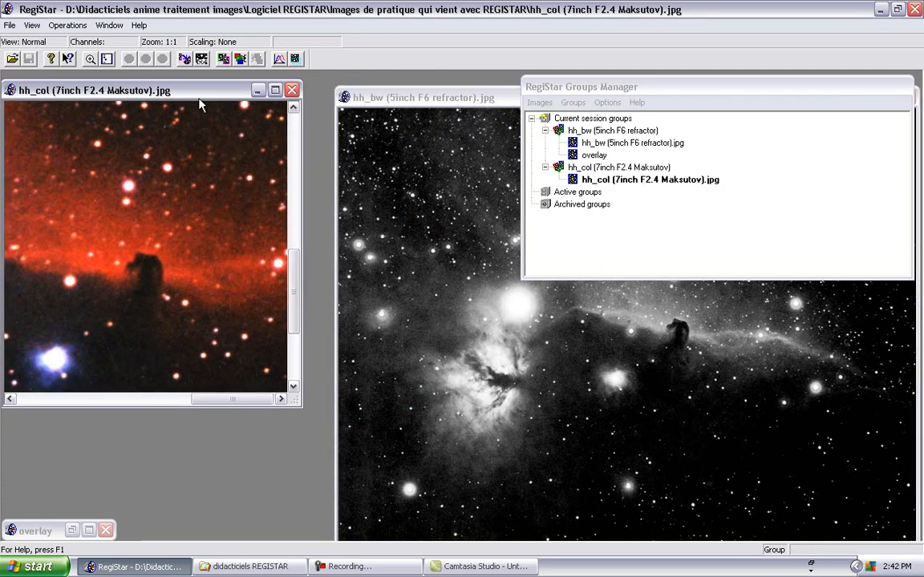
pyautogui.click(393, 124)
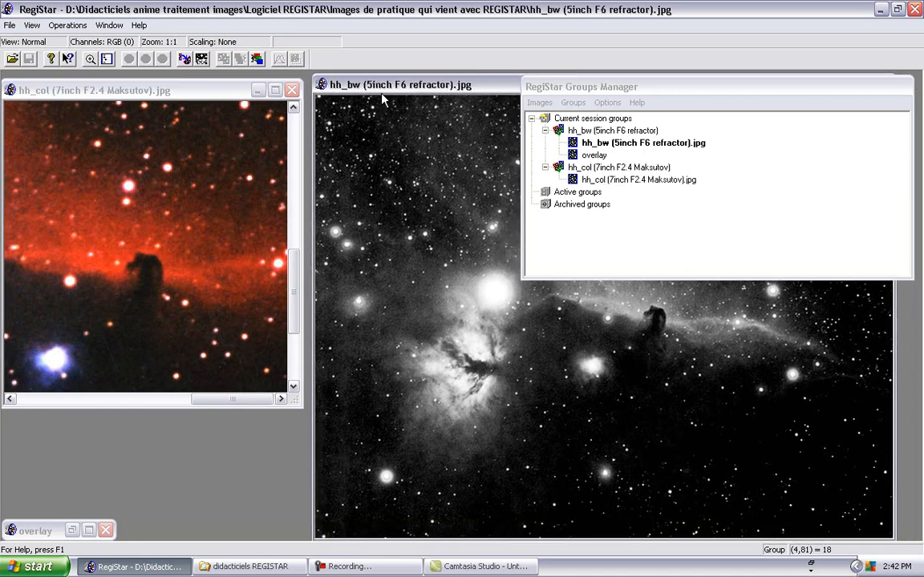
# - Switch to Windows Explorer and load orion (telephoto 88mm).jpg from the Images de pratique qui vient avec REGISTAR folder into RegiStar
pyautogui.click(229, 569)
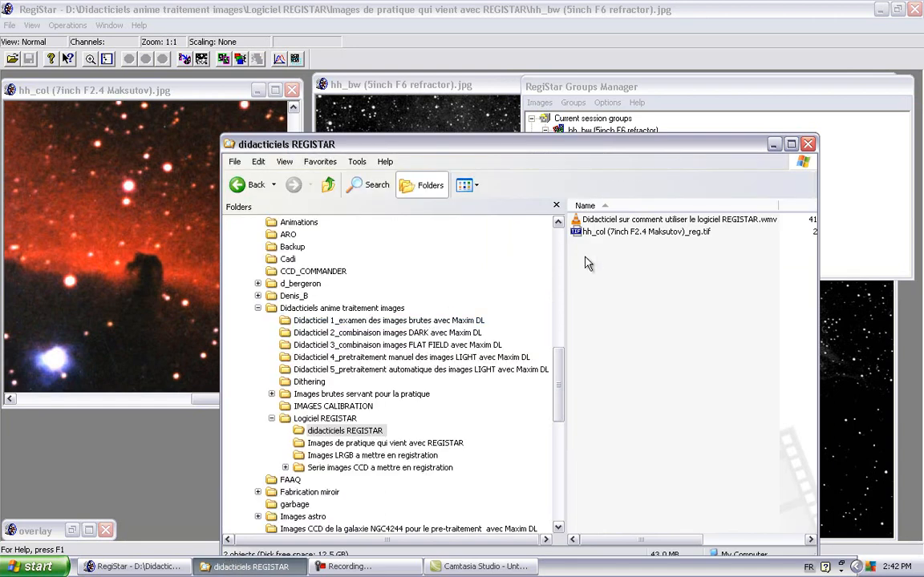
pyautogui.scroll(-1, 563, 363)
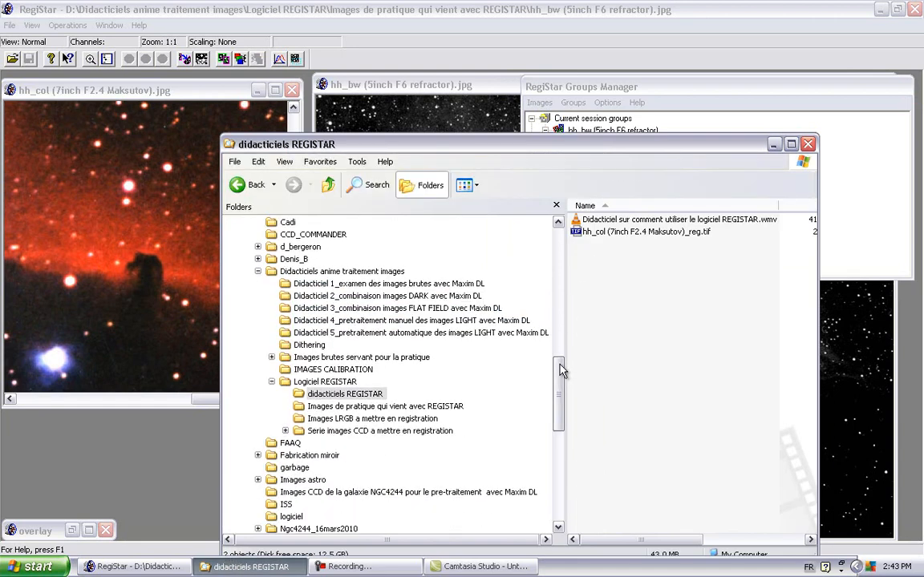
pyautogui.click(449, 406)
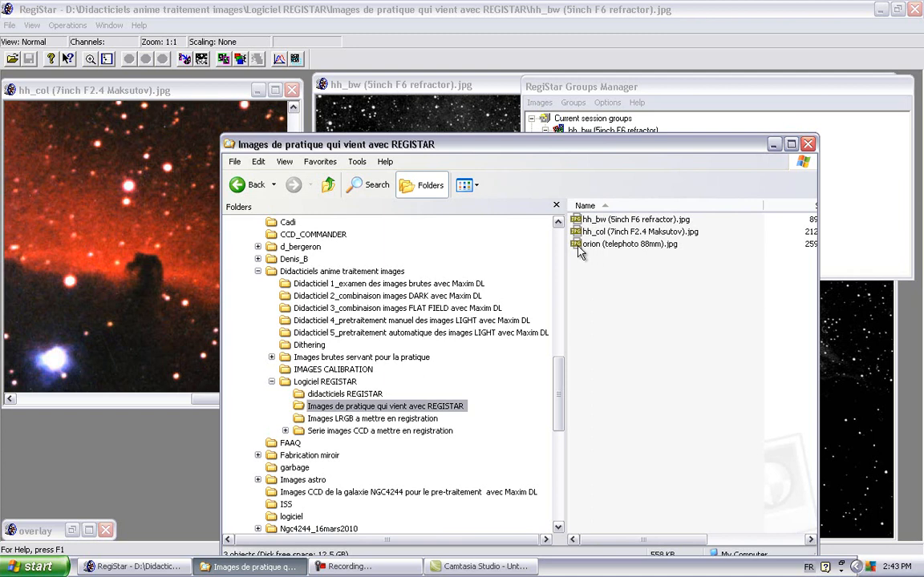
pyautogui.moveTo(581, 251); pyautogui.dragTo(575, 255)
pyautogui.moveTo(271, 373); pyautogui.dragTo(54, 376)
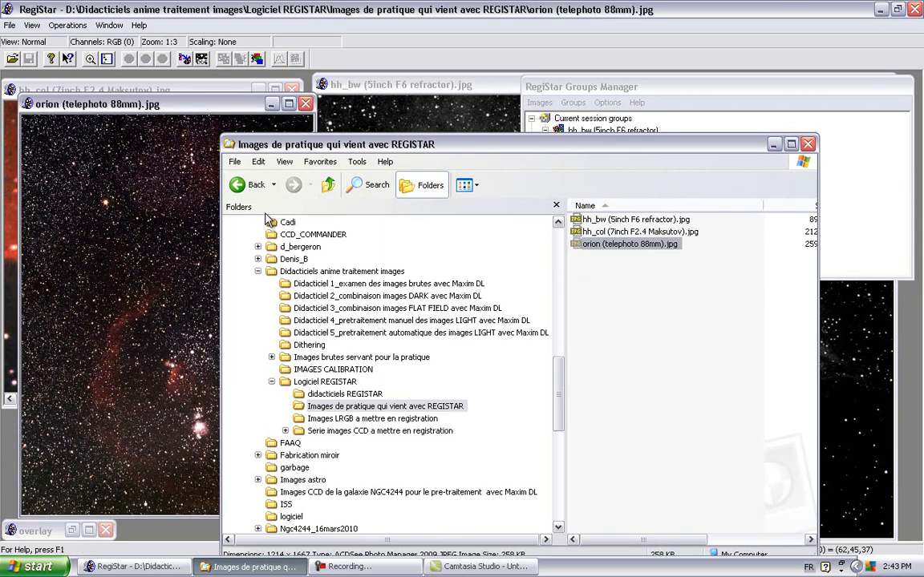
pyautogui.click(171, 251)
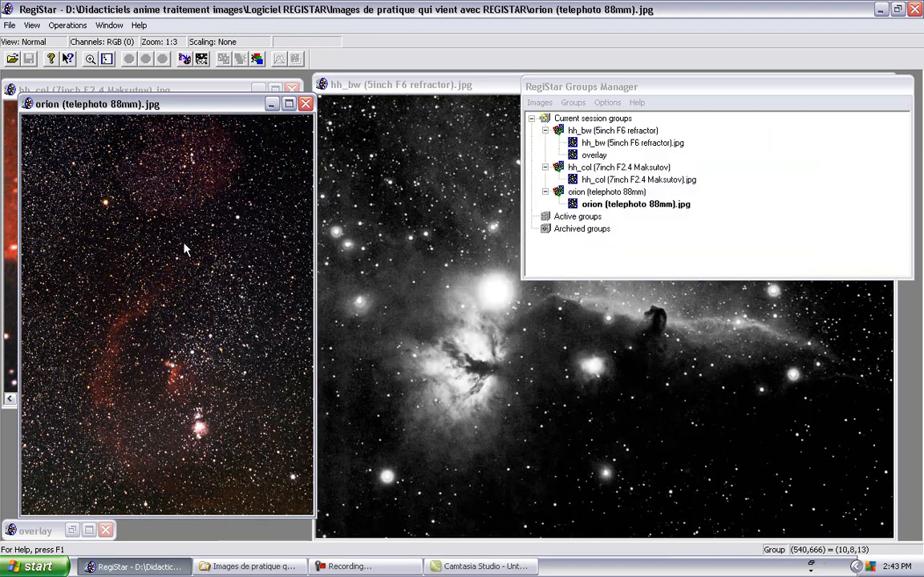
# - Hide the Groups Manager and reposition the orion window between the hh_col and hh_bw images
pyautogui.moveTo(238, 103); pyautogui.dragTo(418, 244)
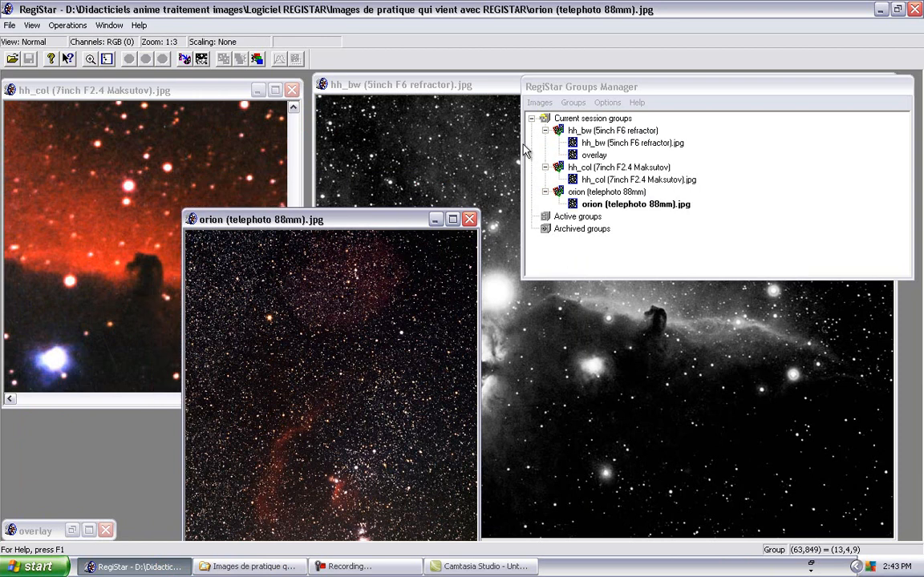
pyautogui.click(517, 86)
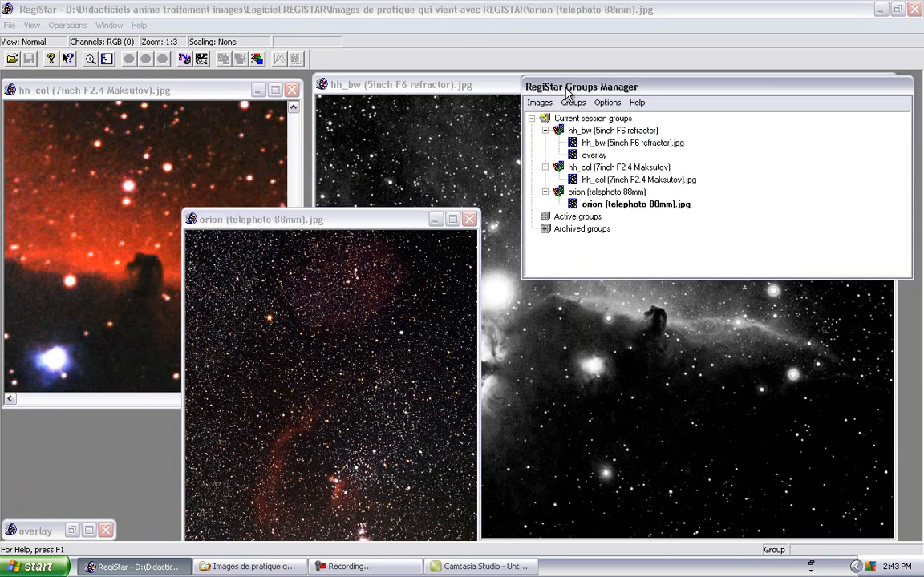
pyautogui.click(108, 60)
pyautogui.click(107, 60)
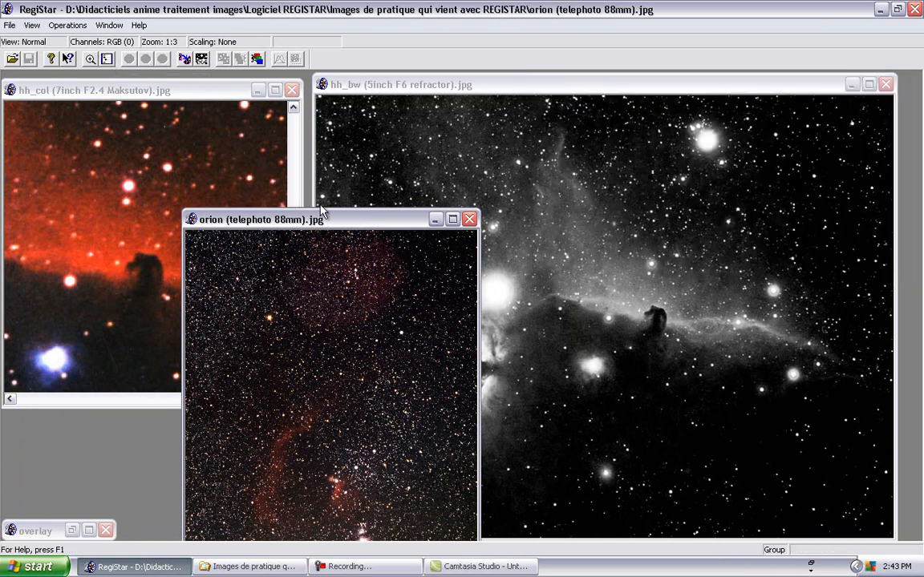
pyautogui.moveTo(329, 226); pyautogui.dragTo(365, 150)
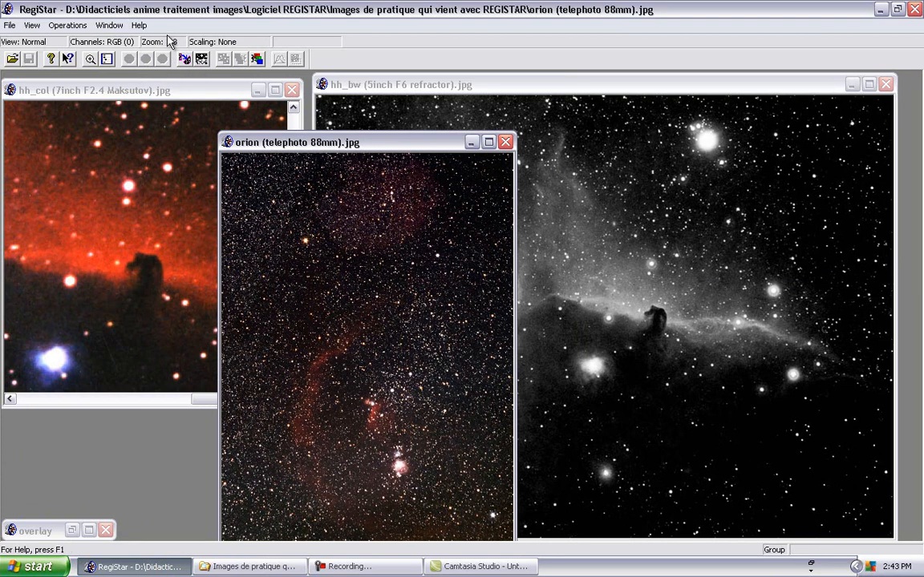
# - Zoom the orion image to 1:1 and examine the red Horsehead Nebula region in it
pyautogui.click(93, 58)
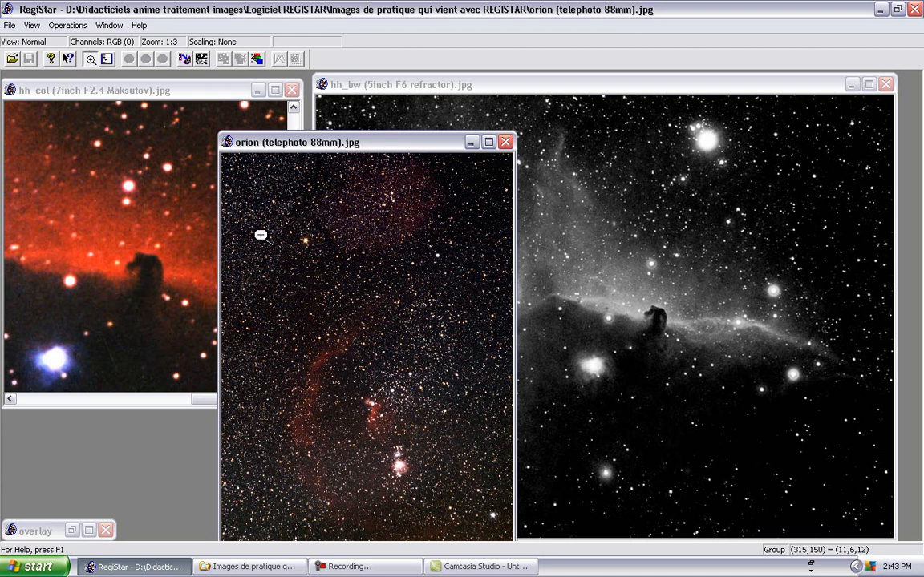
pyautogui.click(288, 329)
pyautogui.click(289, 329)
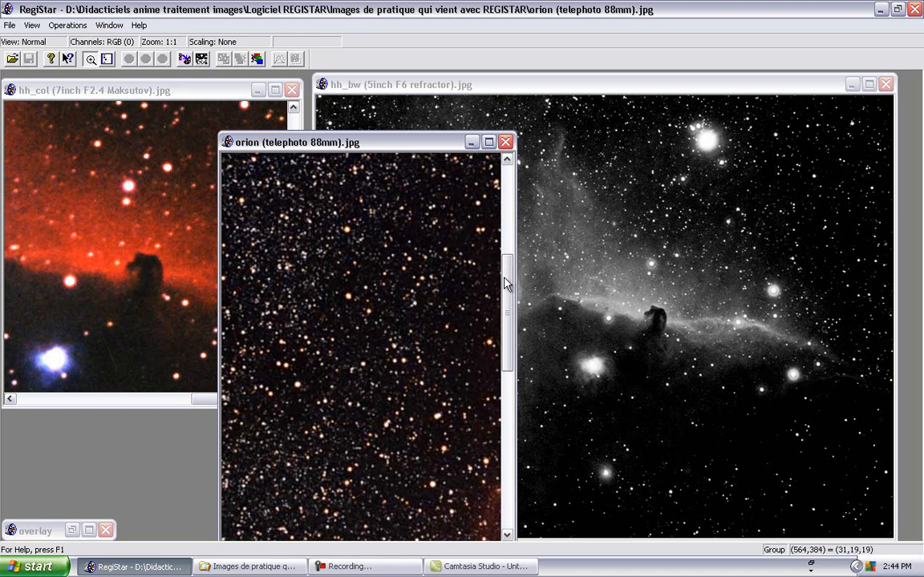
pyautogui.moveTo(509, 286); pyautogui.dragTo(507, 379)
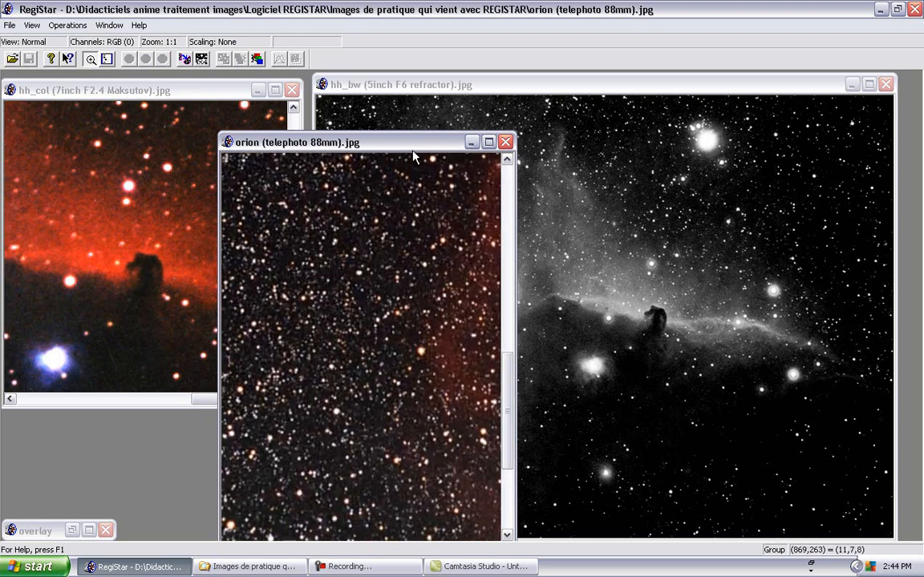
pyautogui.moveTo(412, 140); pyautogui.dragTo(436, 75)
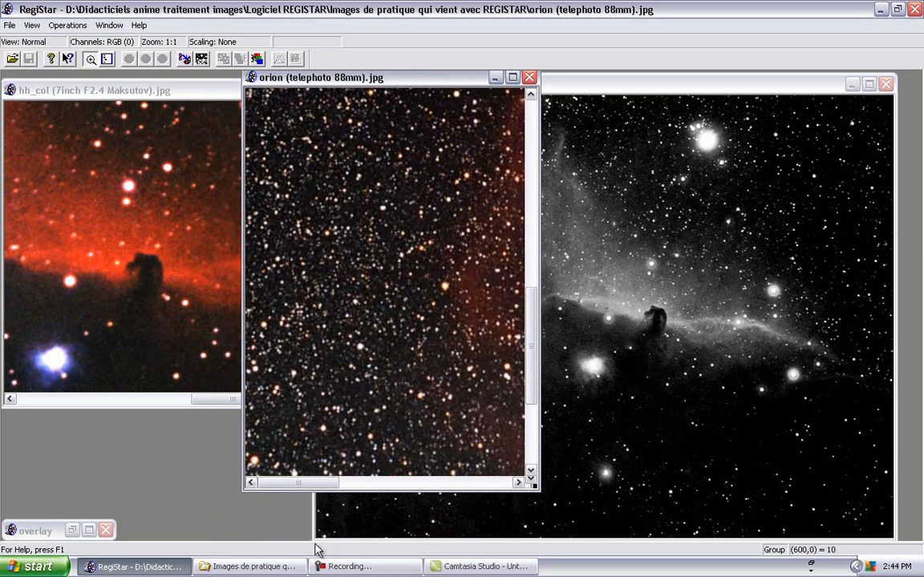
pyautogui.moveTo(323, 484); pyautogui.dragTo(413, 487)
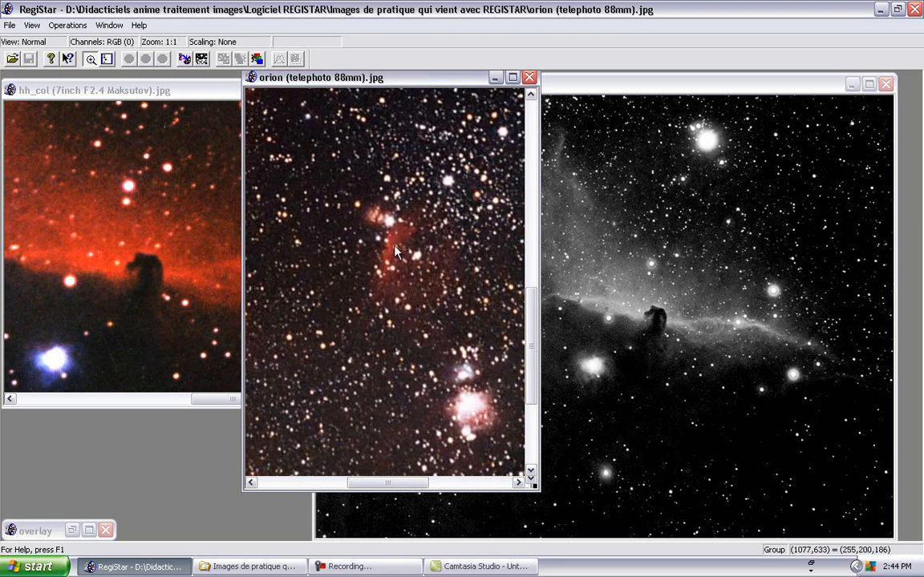
pyautogui.click(92, 60)
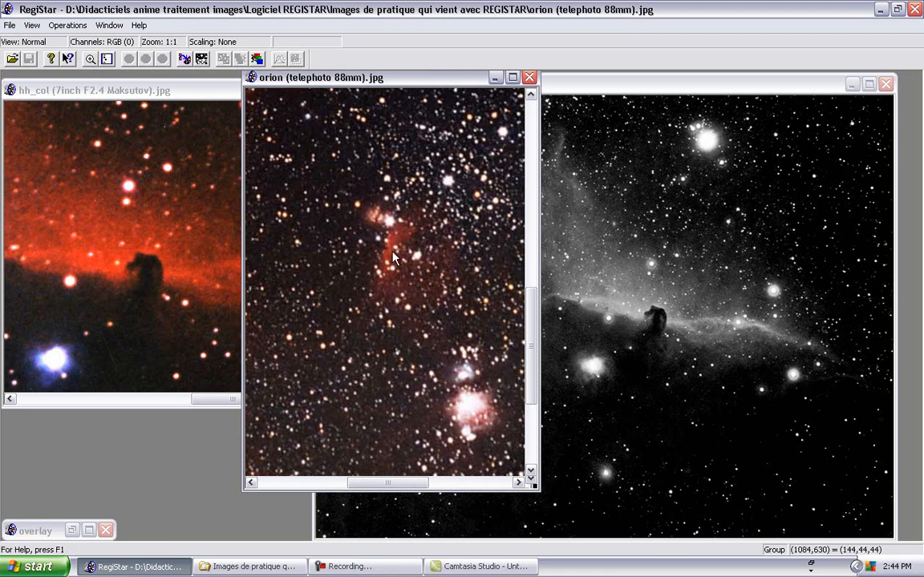
# - Compare the hh_col, orion and hh_bw images and reposition the orion and hh_bw windows so the nebula shows in all three
pyautogui.click(180, 110)
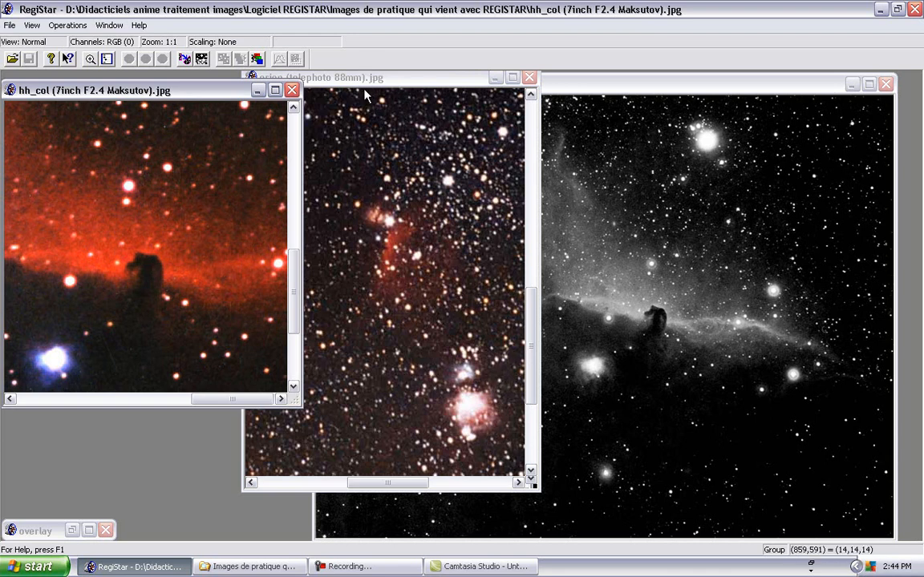
pyautogui.click(328, 78)
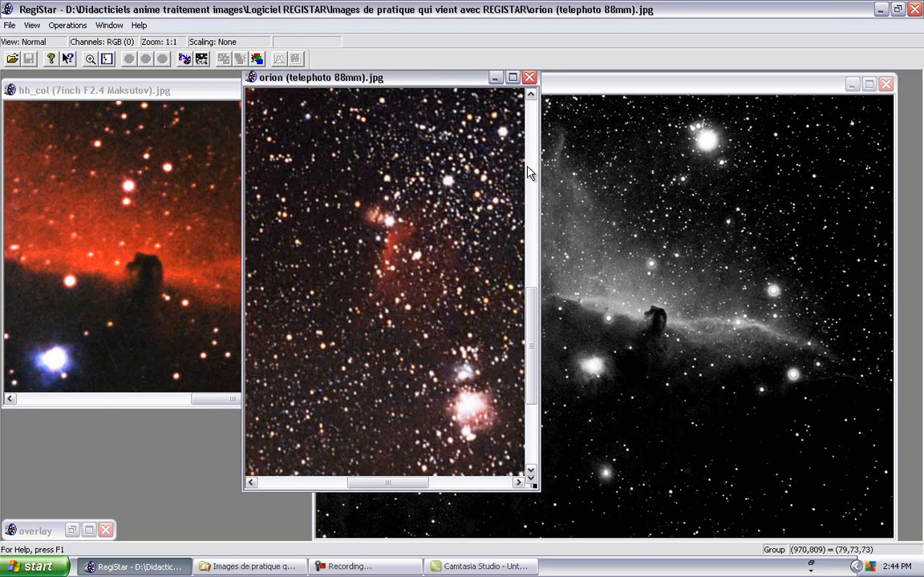
pyautogui.moveTo(607, 91); pyautogui.dragTo(654, 95)
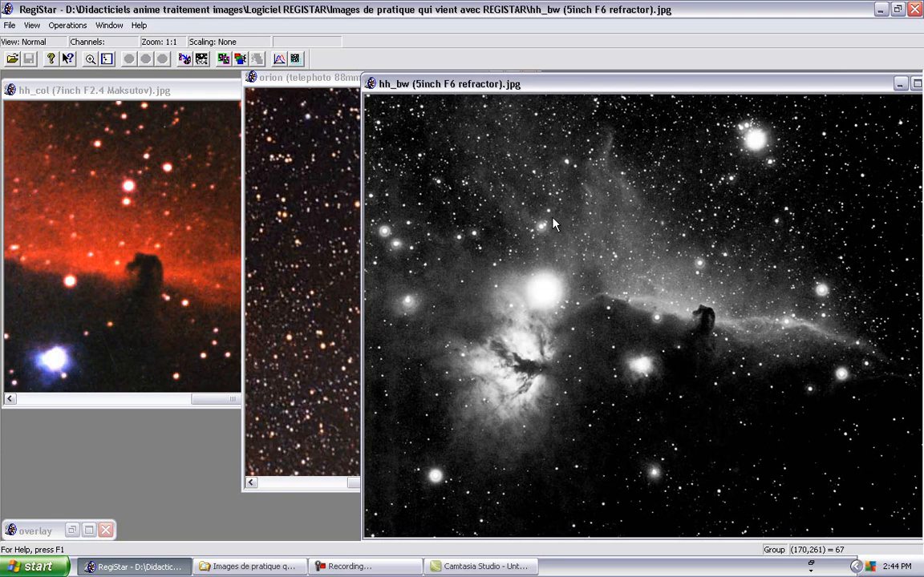
pyautogui.click(332, 82)
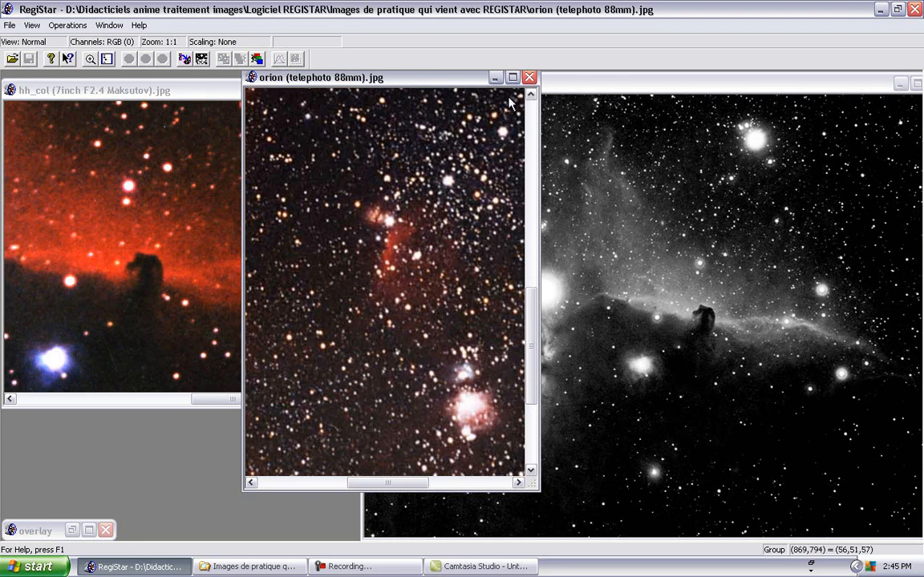
pyautogui.click(611, 101)
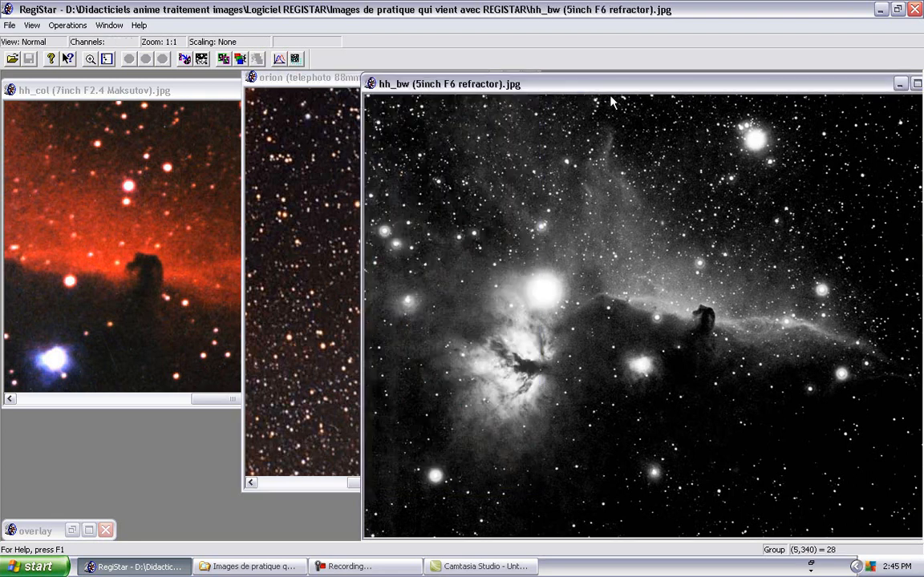
pyautogui.moveTo(610, 90); pyautogui.dragTo(714, 90)
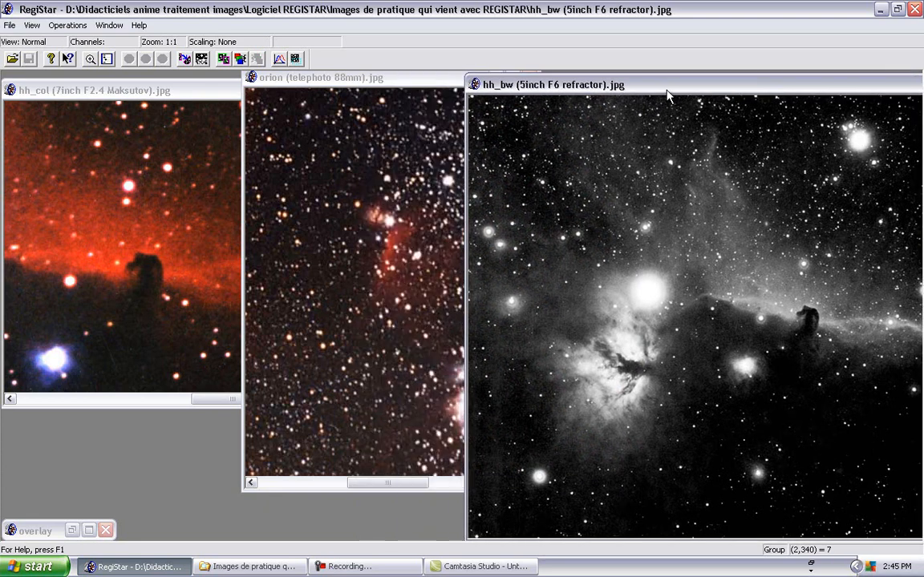
pyautogui.moveTo(384, 79); pyautogui.dragTo(326, 79)
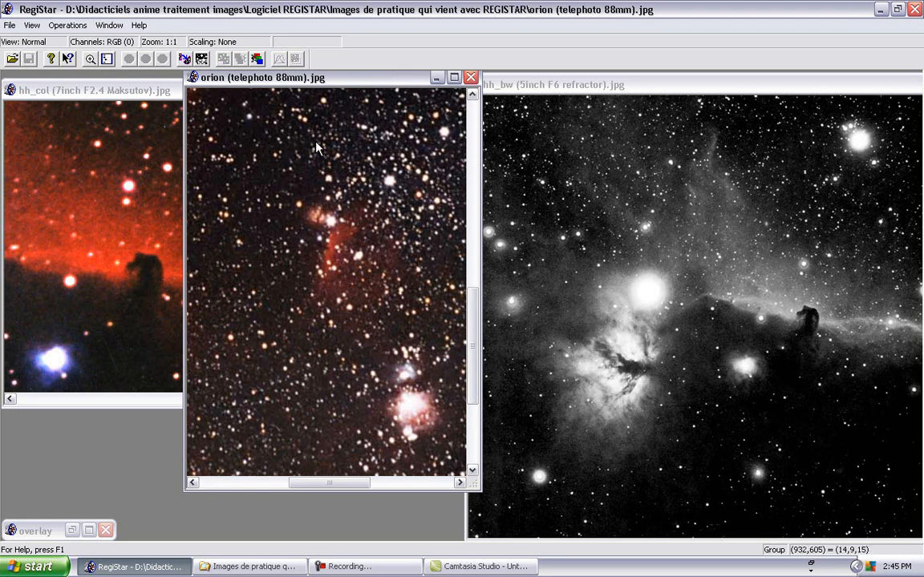
# - Register hh_bw (5inch F6 refractor).jpg to the orion (telephoto 88mm) reference group with the default dimensions and registration settings
pyautogui.click(603, 87)
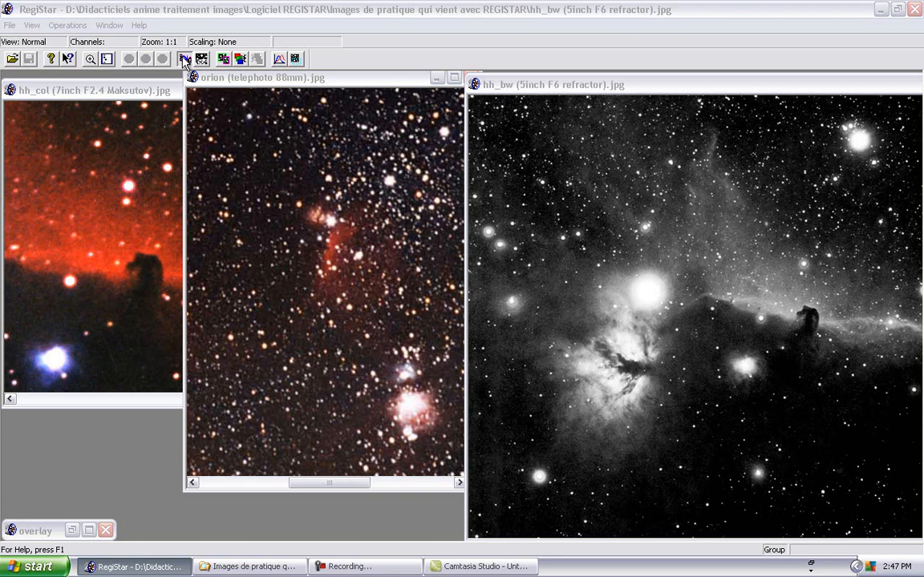
pyautogui.click(183, 60)
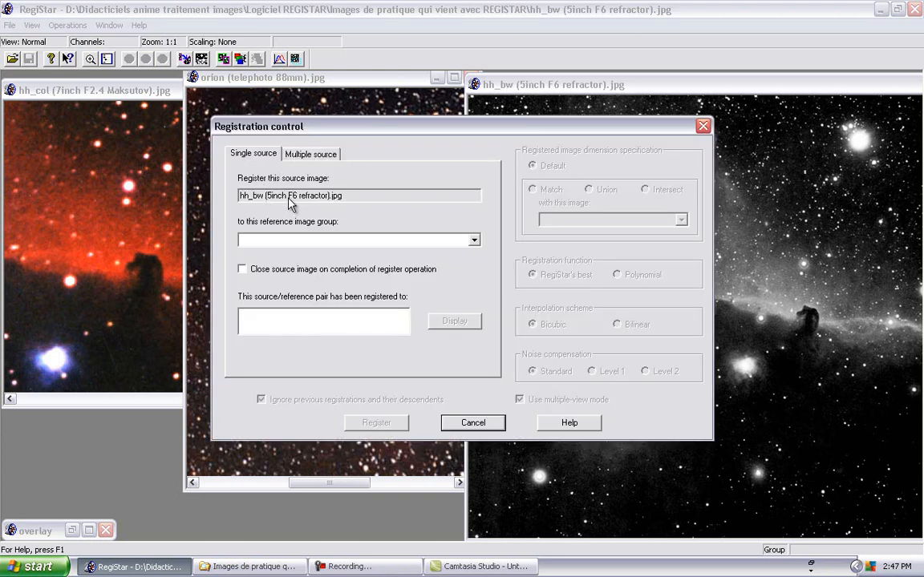
pyautogui.click(634, 85)
pyautogui.click(474, 242)
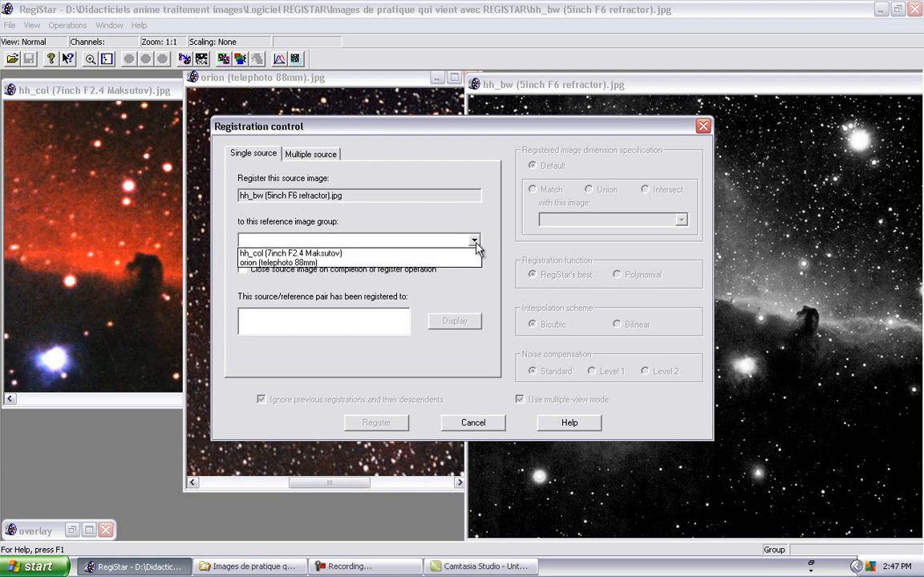
pyautogui.click(286, 265)
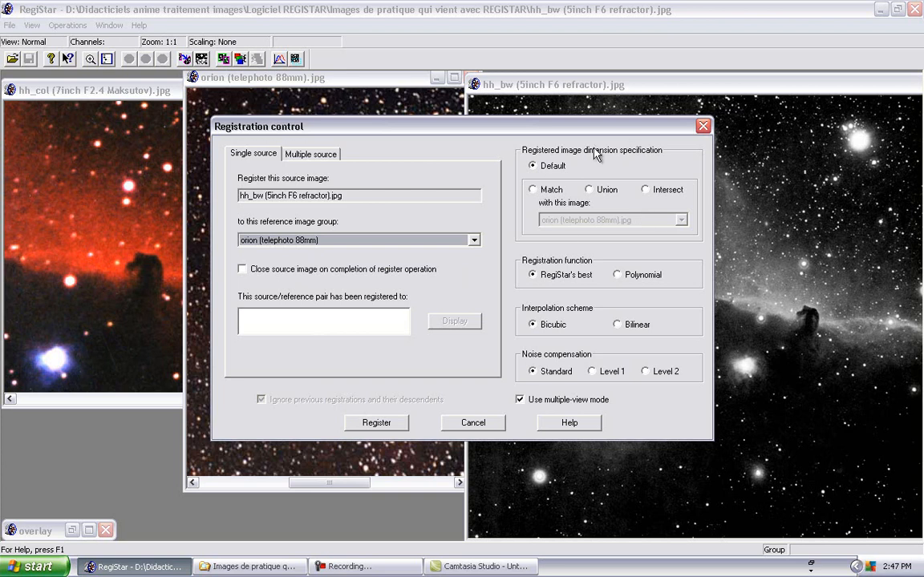
pyautogui.click(377, 420)
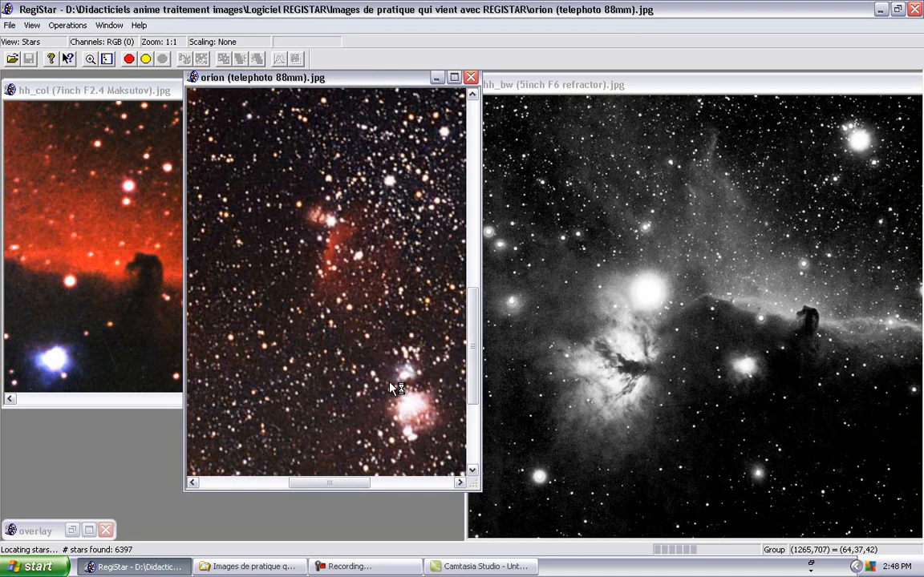
# - Reposition the orion window and the registered hh_bw window, and enlarge the registered hh_bw window
pyautogui.moveTo(336, 80); pyautogui.dragTo(363, 105)
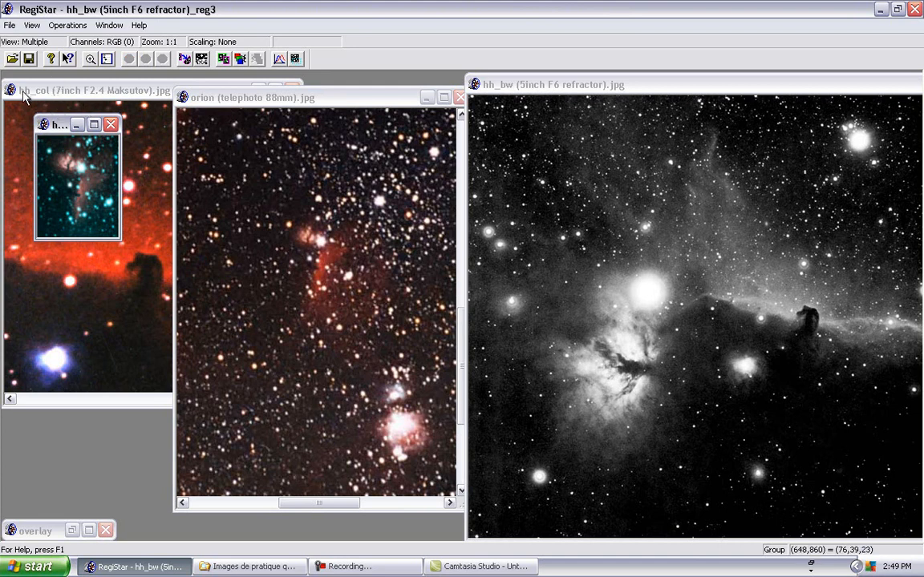
pyautogui.moveTo(60, 126); pyautogui.dragTo(82, 213)
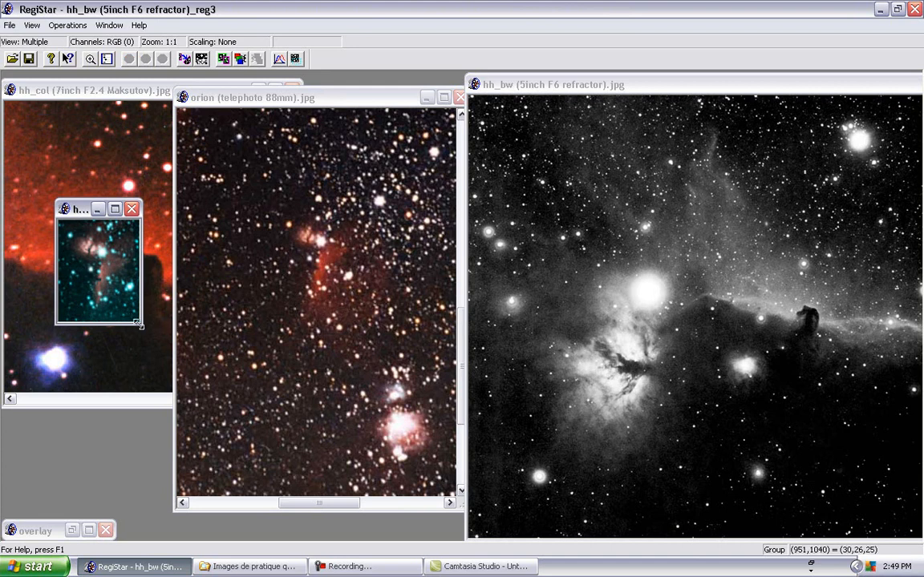
pyautogui.moveTo(140, 325); pyautogui.dragTo(186, 407)
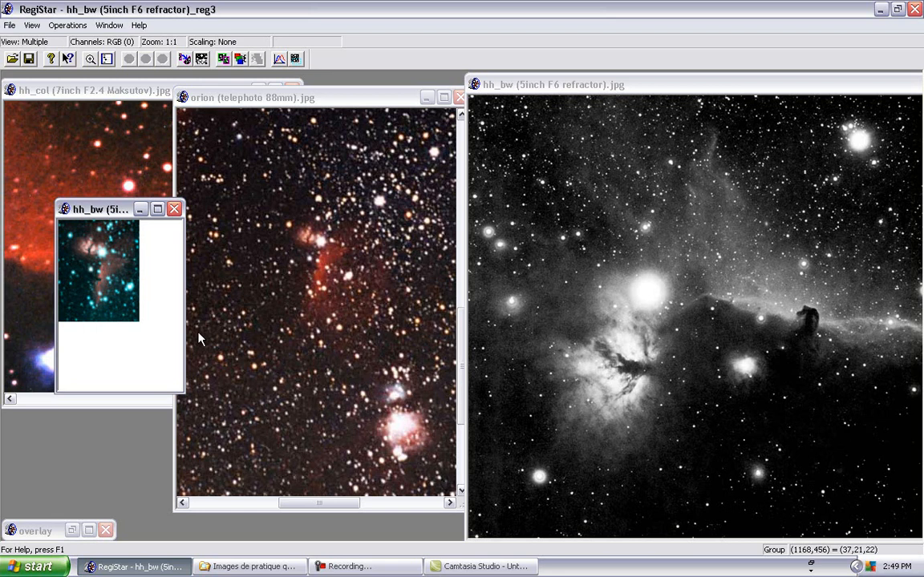
pyautogui.press('1')
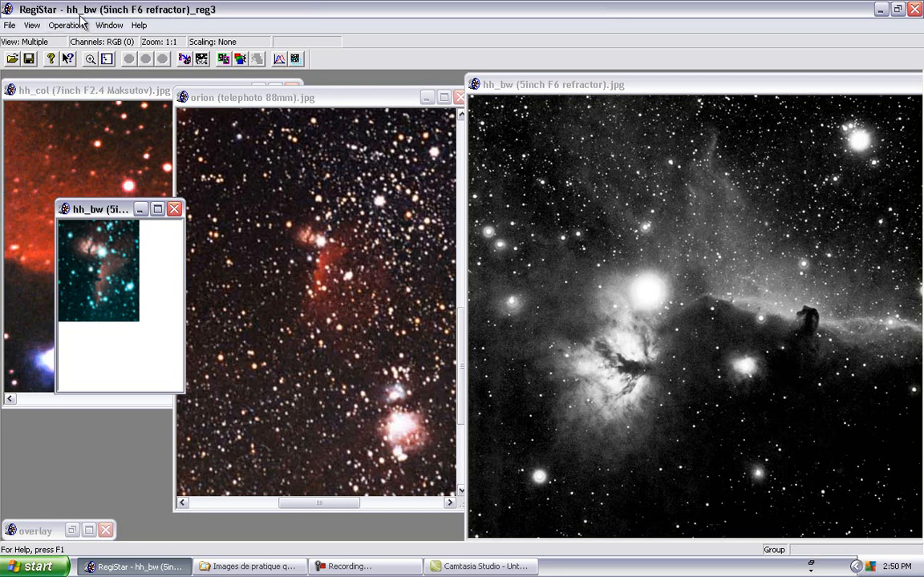
# - Combine orion (telephoto 88mm).jpg with the registered hh_bw image using the Overlay function
pyautogui.click(225, 59)
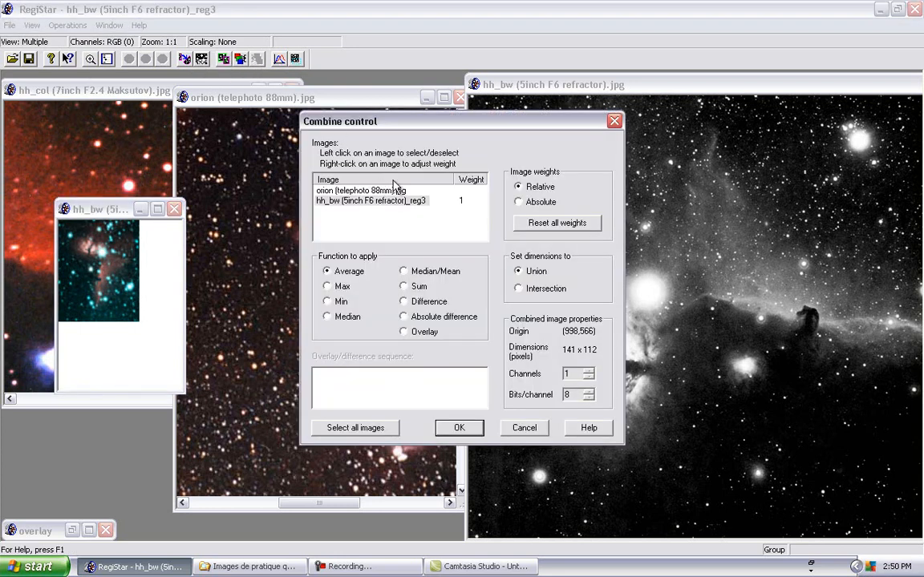
pyautogui.moveTo(417, 126); pyautogui.dragTo(608, 113)
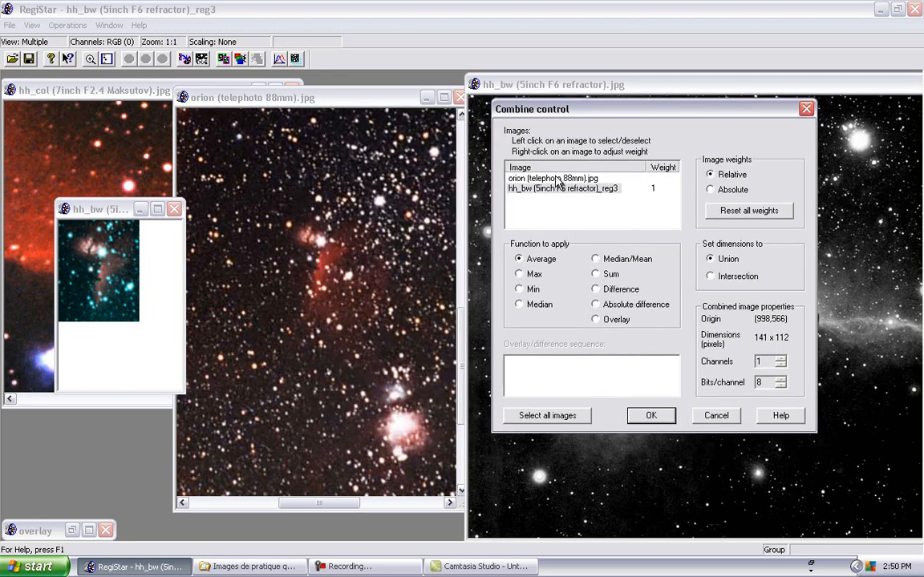
pyautogui.click(556, 180)
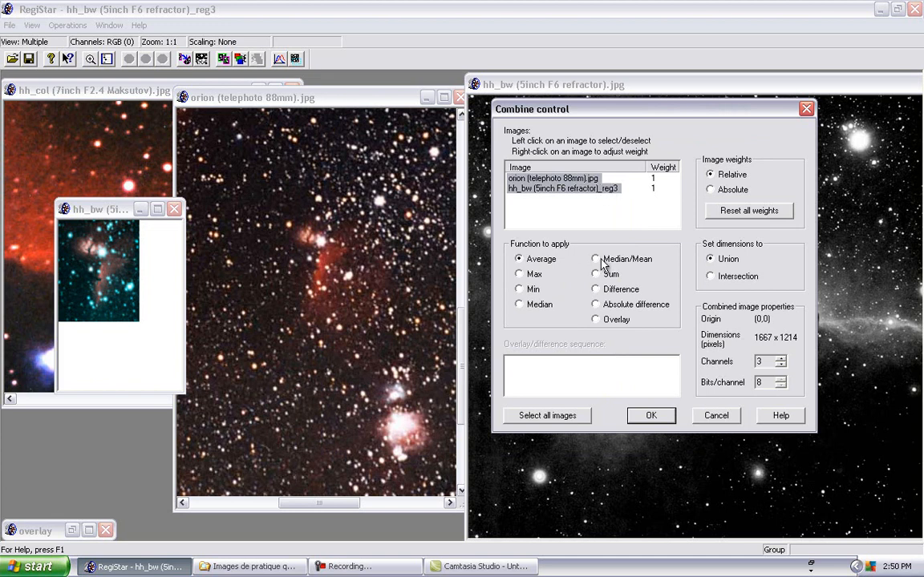
pyautogui.click(597, 321)
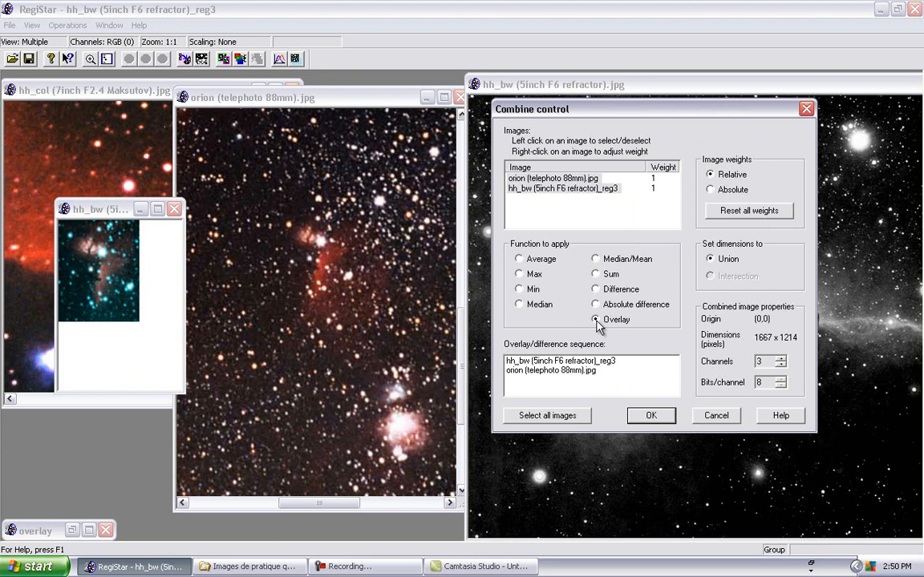
pyautogui.click(654, 417)
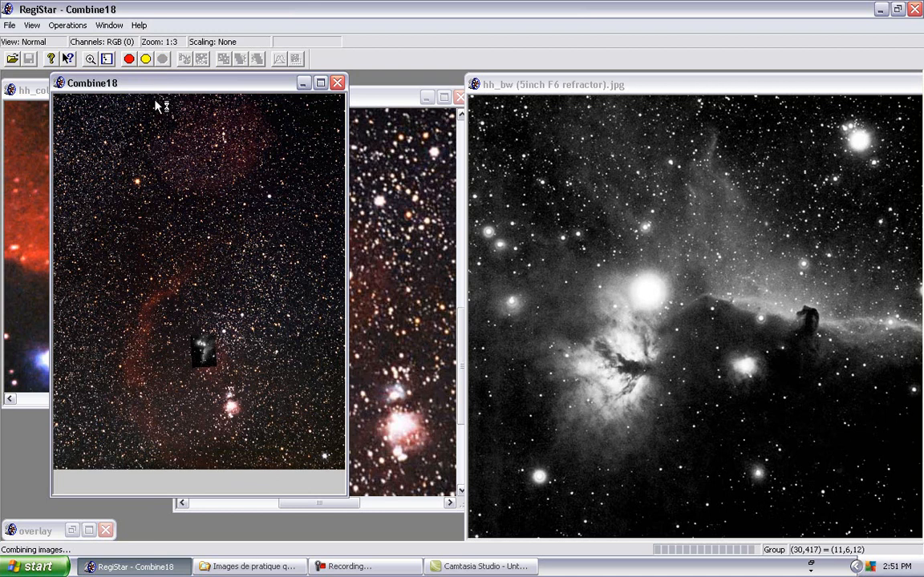
# - Move the combined image and the registered hh_bw image apart, leaving the combined image active
pyautogui.moveTo(177, 87); pyautogui.dragTo(264, 93)
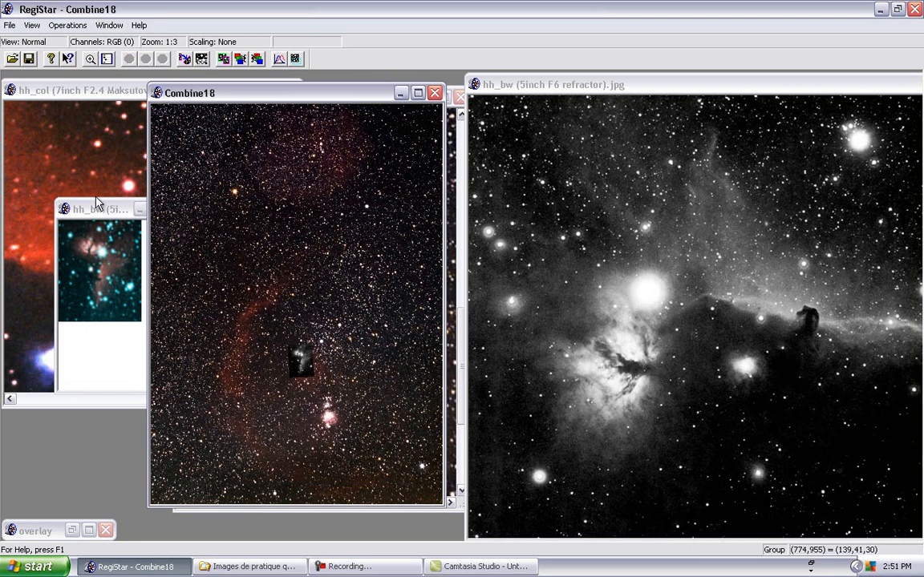
pyautogui.moveTo(94, 211); pyautogui.dragTo(29, 405)
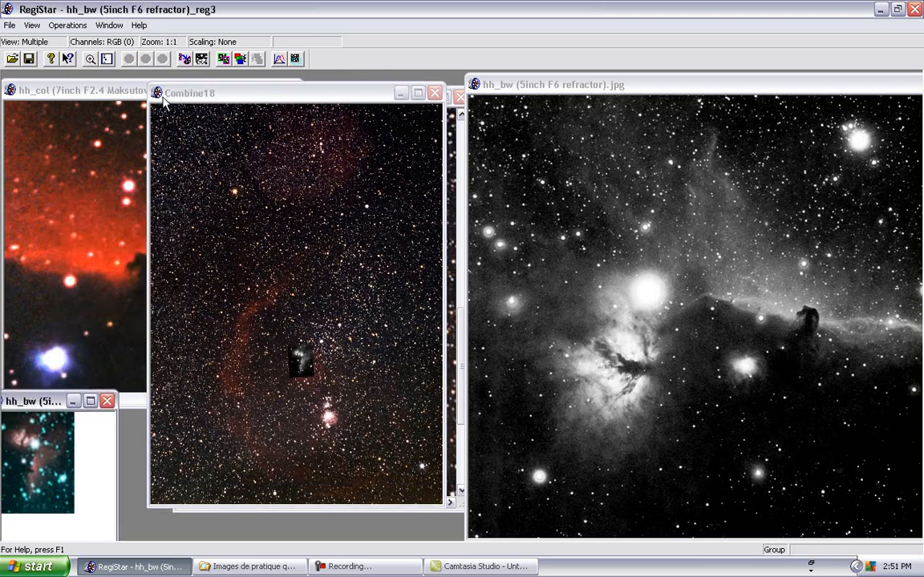
pyautogui.click(215, 94)
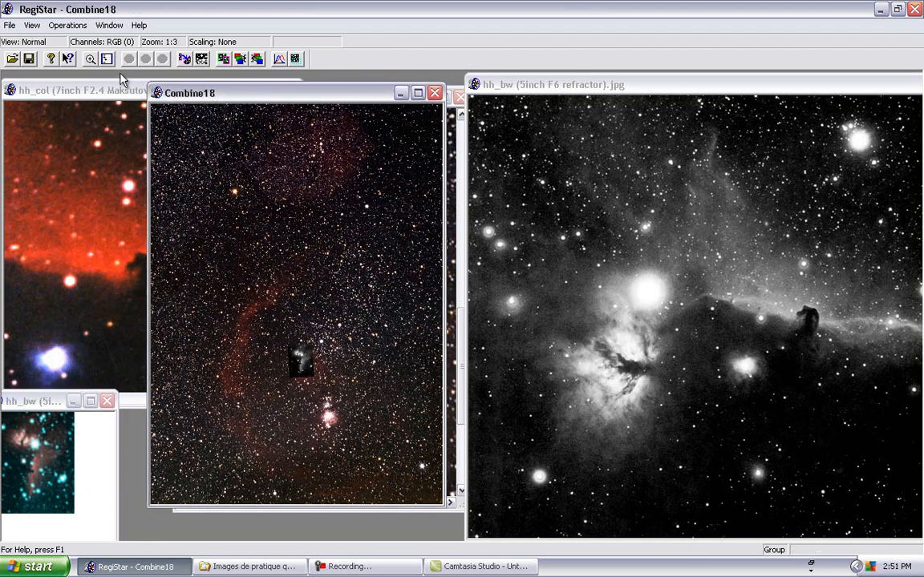
# - Zoom the combined image to 1:1 on the overlaid hh_bw area and move its window beside the orion nebula region
pyautogui.click(86, 56)
pyautogui.click(213, 188)
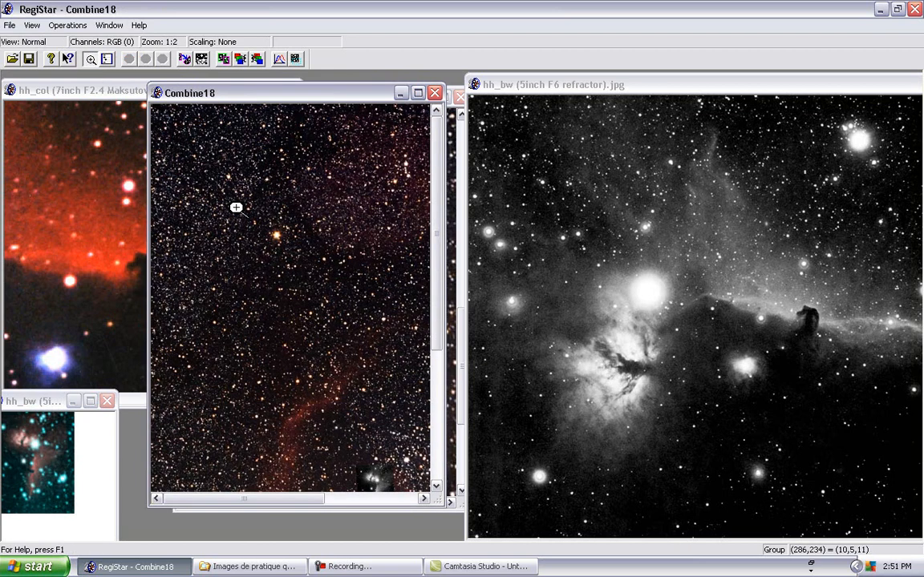
pyautogui.click(215, 189)
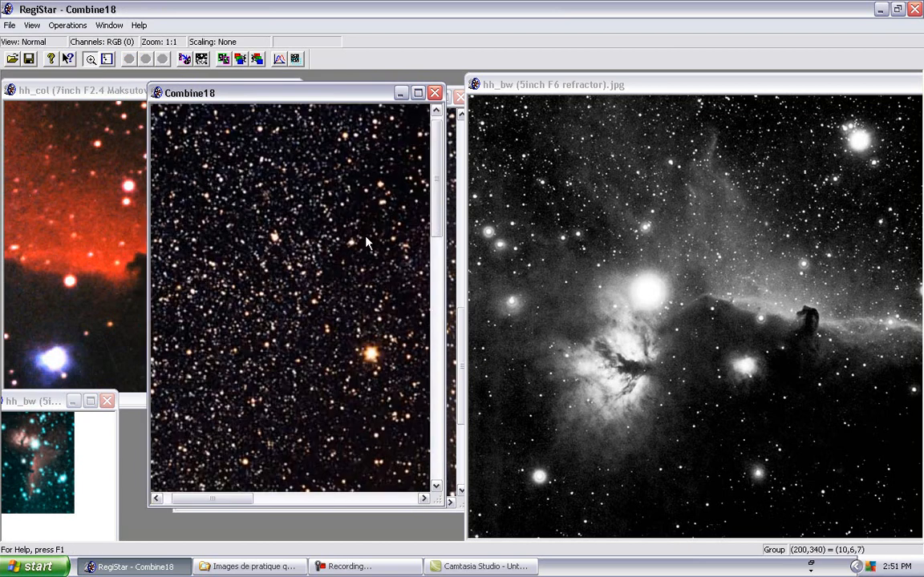
pyautogui.moveTo(440, 234); pyautogui.dragTo(434, 405)
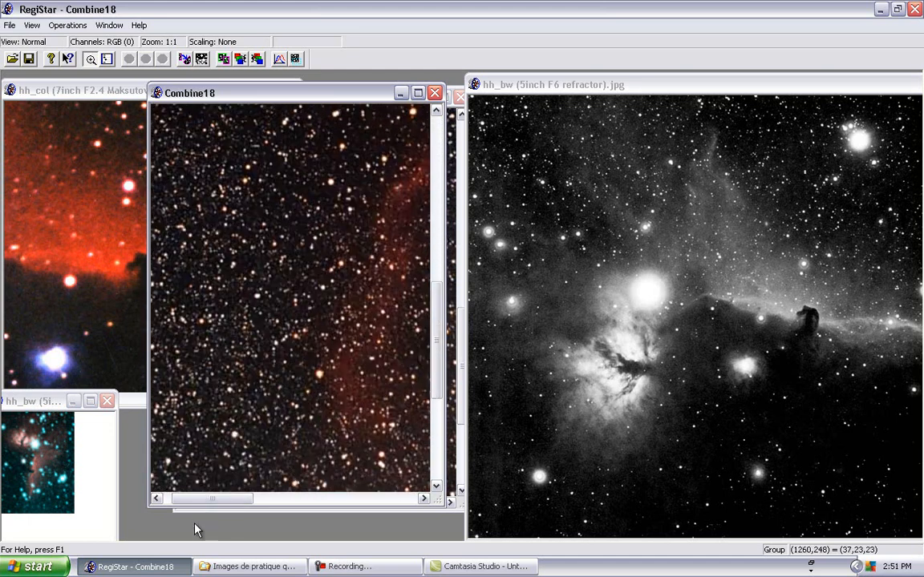
pyautogui.moveTo(183, 499); pyautogui.dragTo(295, 498)
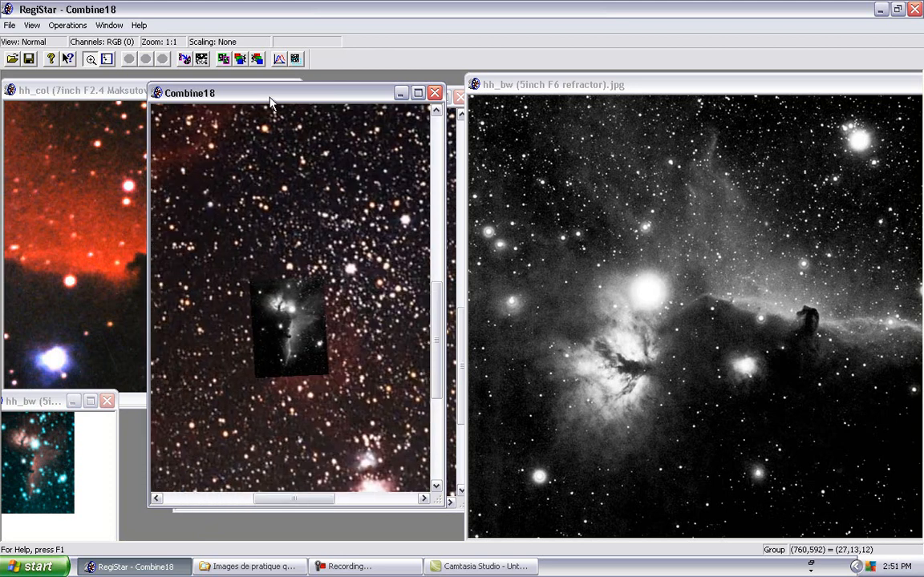
pyautogui.moveTo(271, 100); pyautogui.dragTo(502, 176)
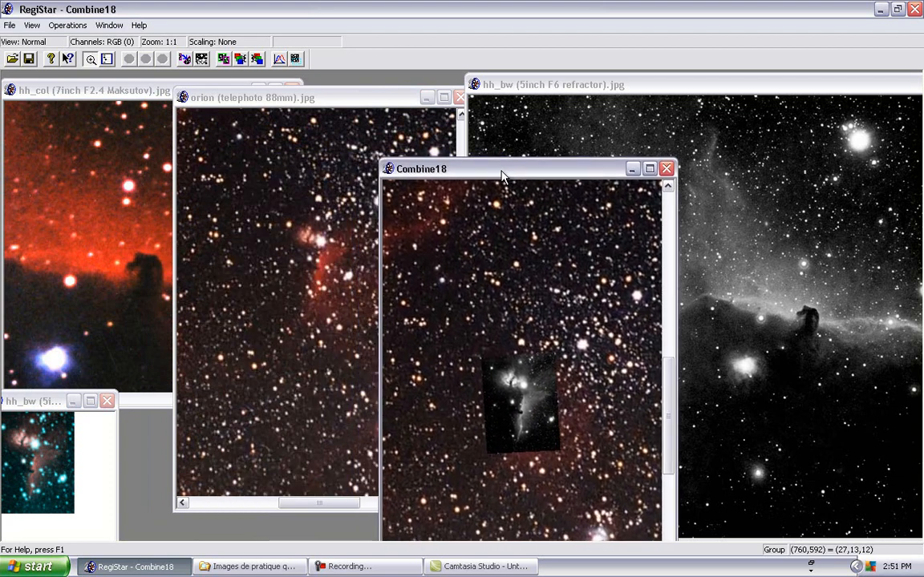
# - Bring the hh_col and orion images forward in turn, and move the overlaid combined image beside the orion nebula region for comparison
pyautogui.click(84, 90)
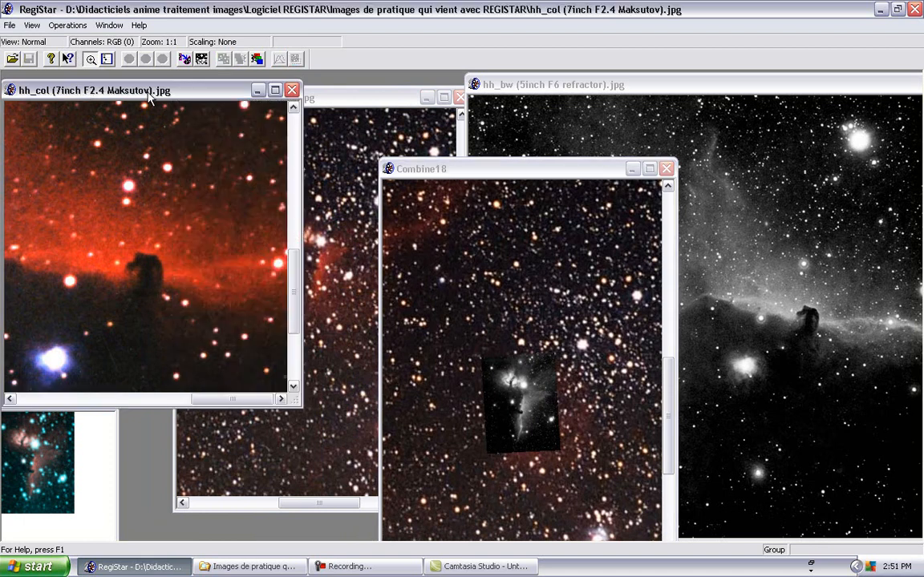
pyautogui.click(341, 101)
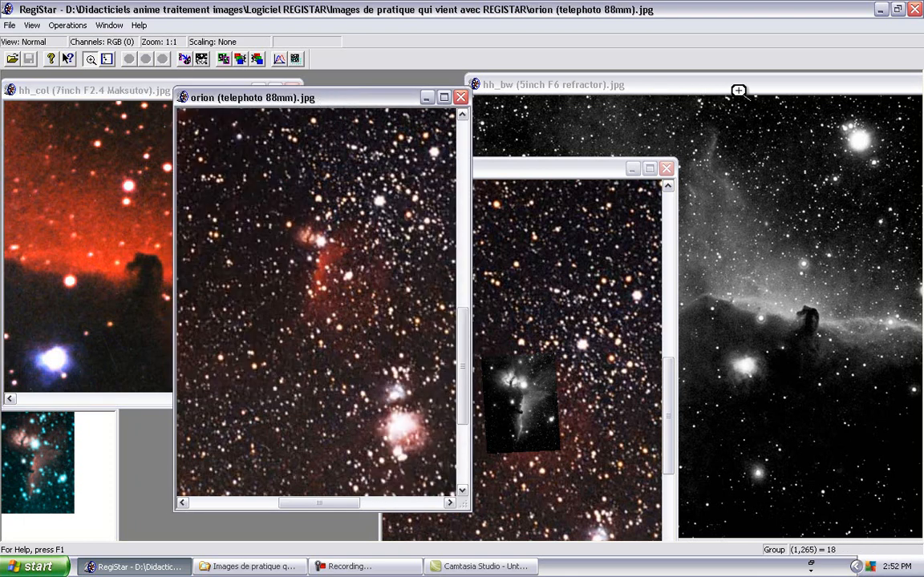
pyautogui.click(664, 87)
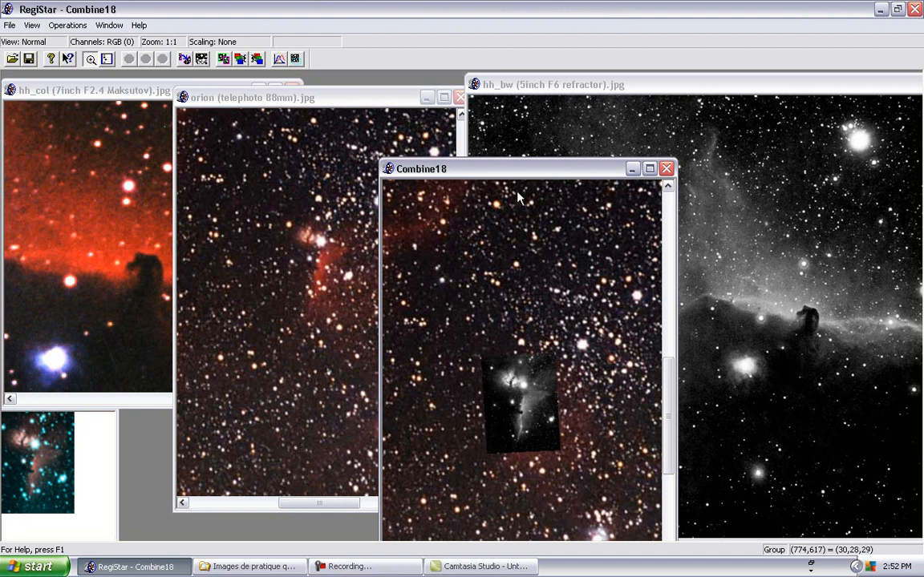
pyautogui.moveTo(527, 170); pyautogui.dragTo(561, 108)
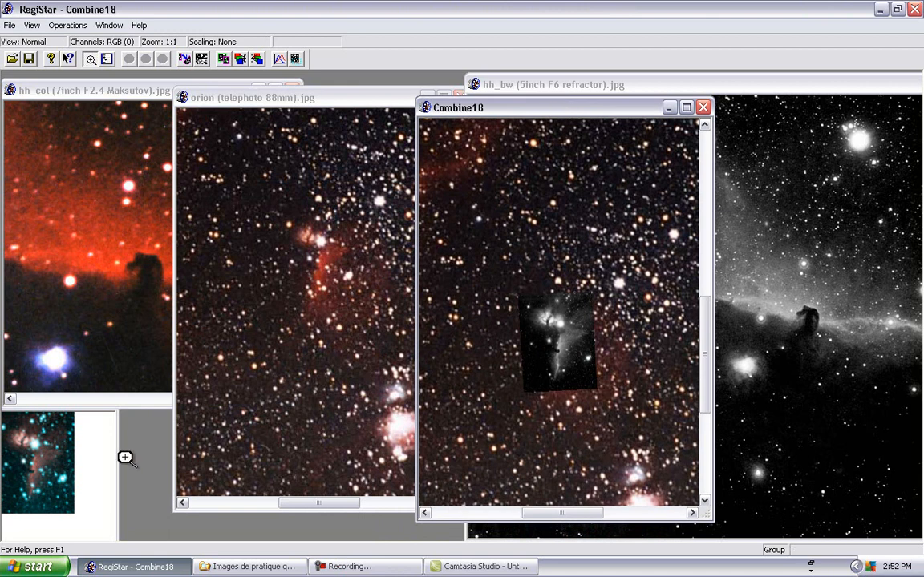
# - Move the registered hh_bw window into view and combine that image with orion (telephoto 88mm).jpg using the Average function
pyautogui.click(80, 493)
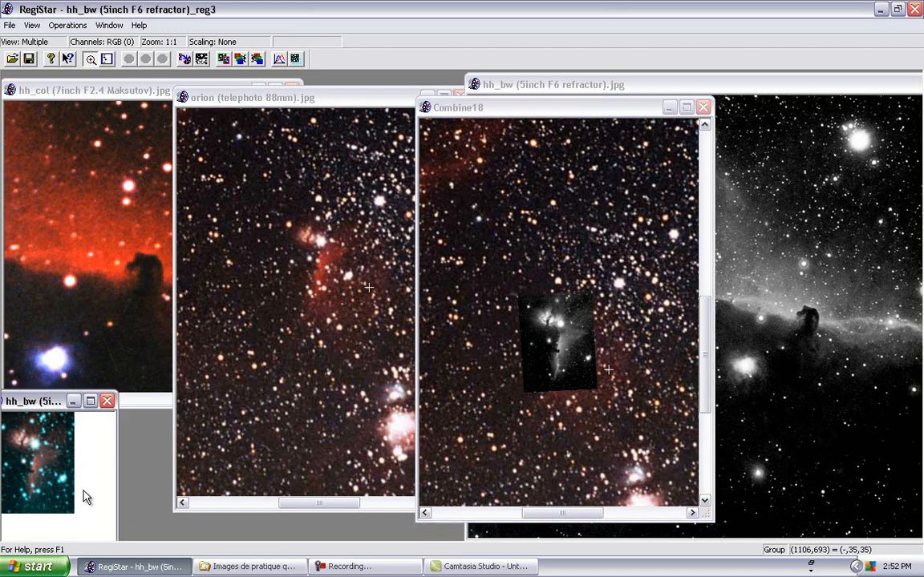
pyautogui.moveTo(35, 406); pyautogui.dragTo(143, 299)
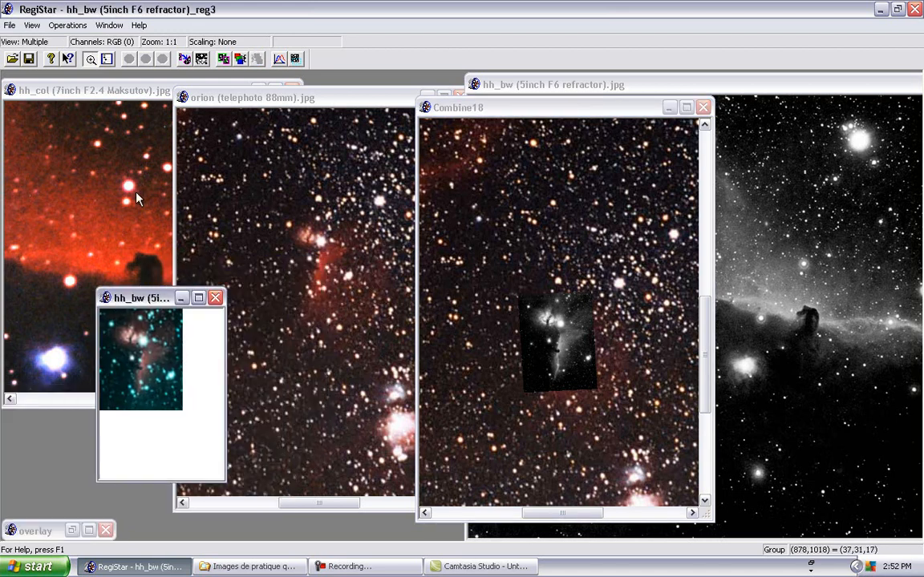
pyautogui.click(224, 59)
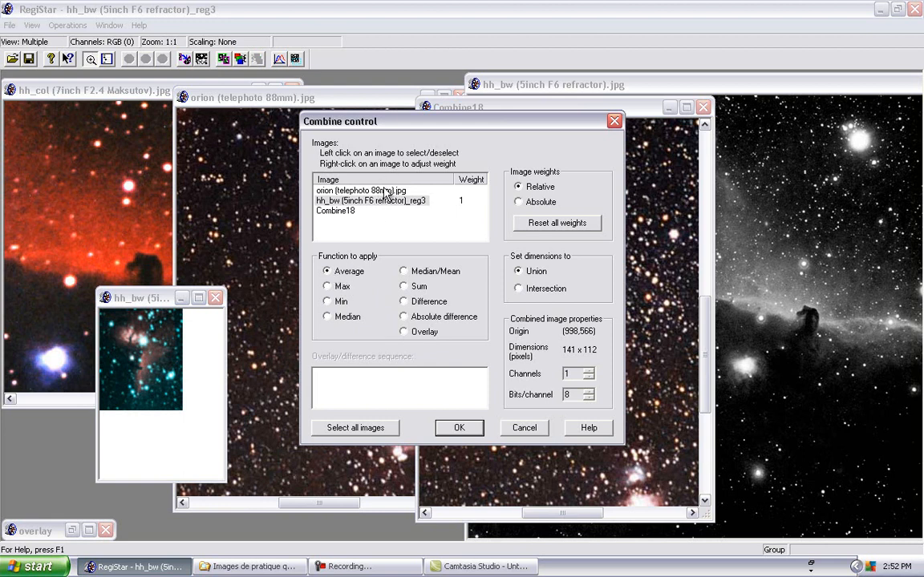
pyautogui.click(384, 192)
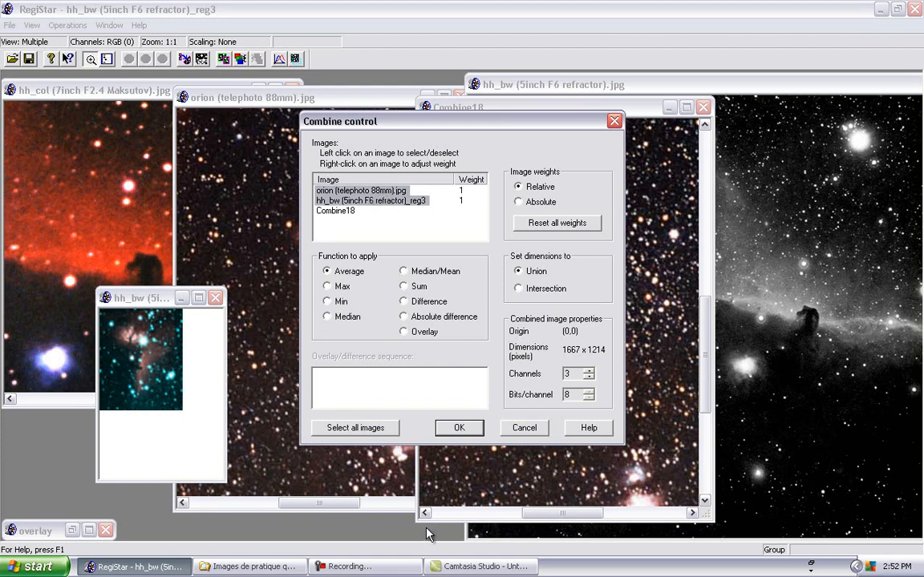
pyautogui.click(458, 428)
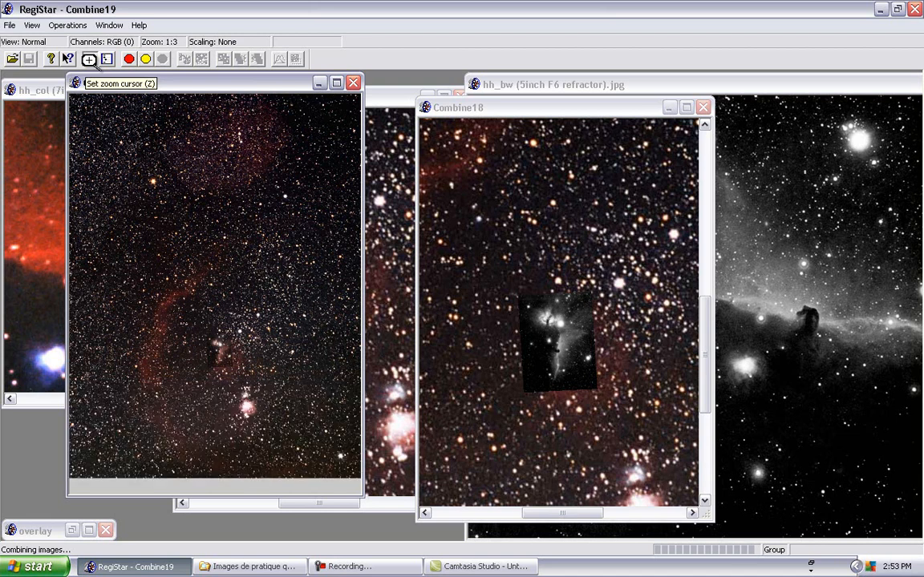
# - Zoom the averaged image to 1:1 on the blended nebula area and move its window clear of the original orion nebula
pyautogui.click(89, 59)
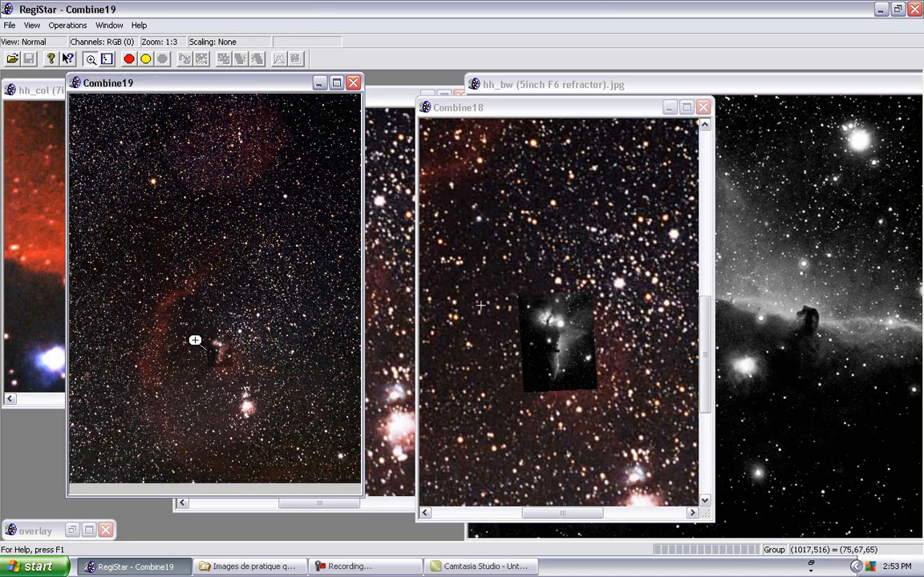
pyautogui.click(231, 394)
pyautogui.click(235, 348)
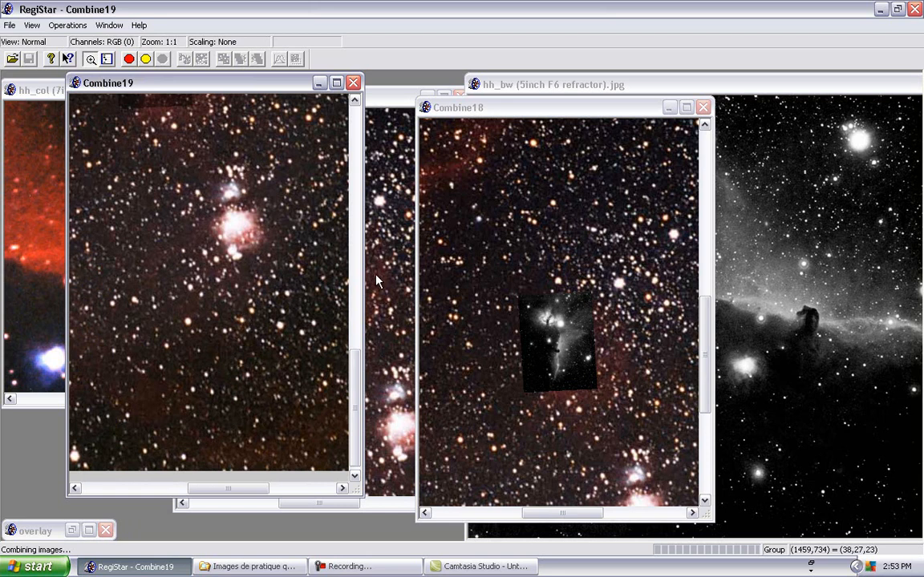
pyautogui.moveTo(359, 369); pyautogui.dragTo(358, 306)
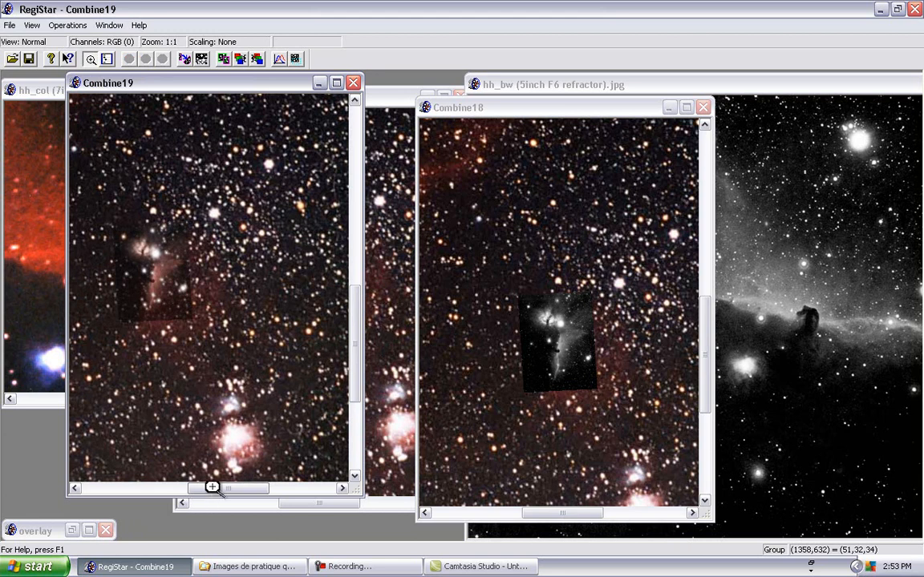
pyautogui.moveTo(213, 490); pyautogui.dragTo(190, 486)
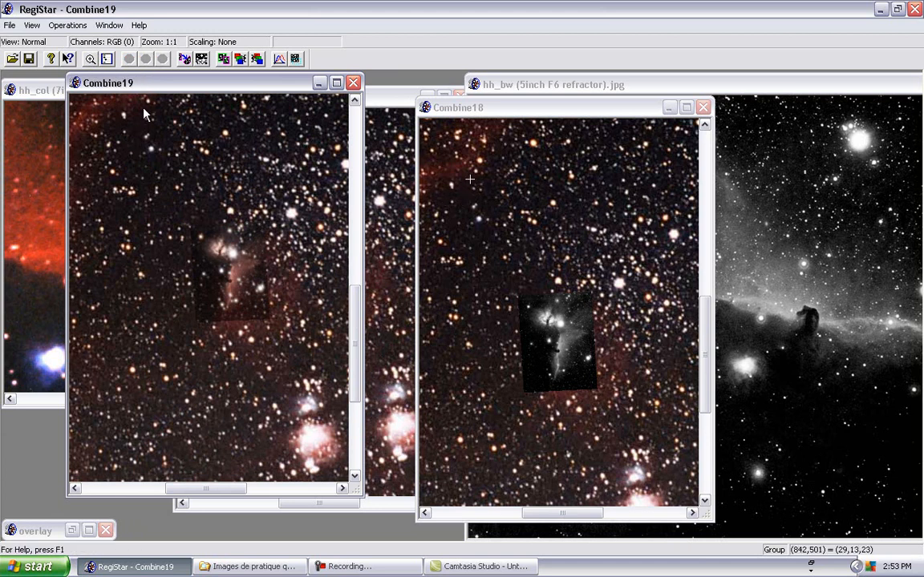
pyautogui.moveTo(158, 91); pyautogui.dragTo(69, 97)
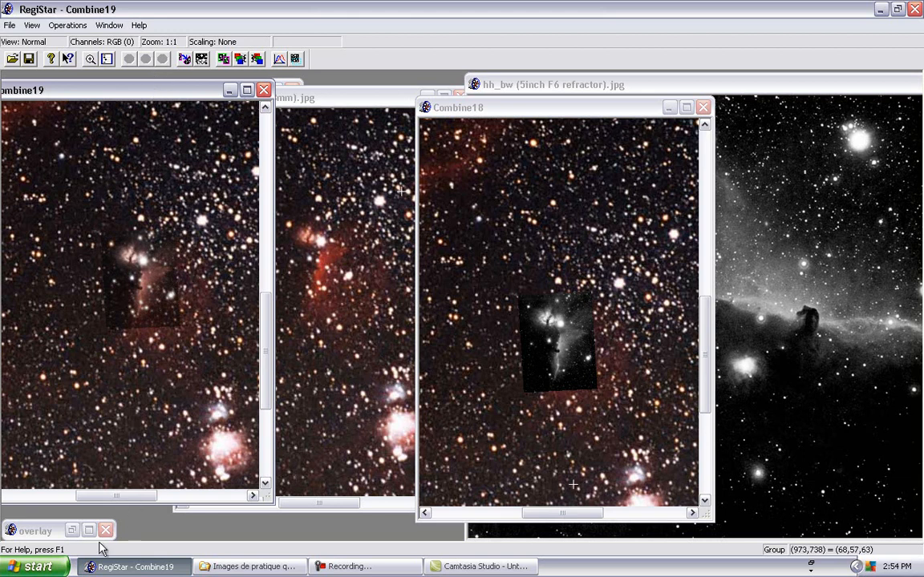
# - Restore the minimized overlay image and position its window beside the orion image
pyautogui.click(72, 531)
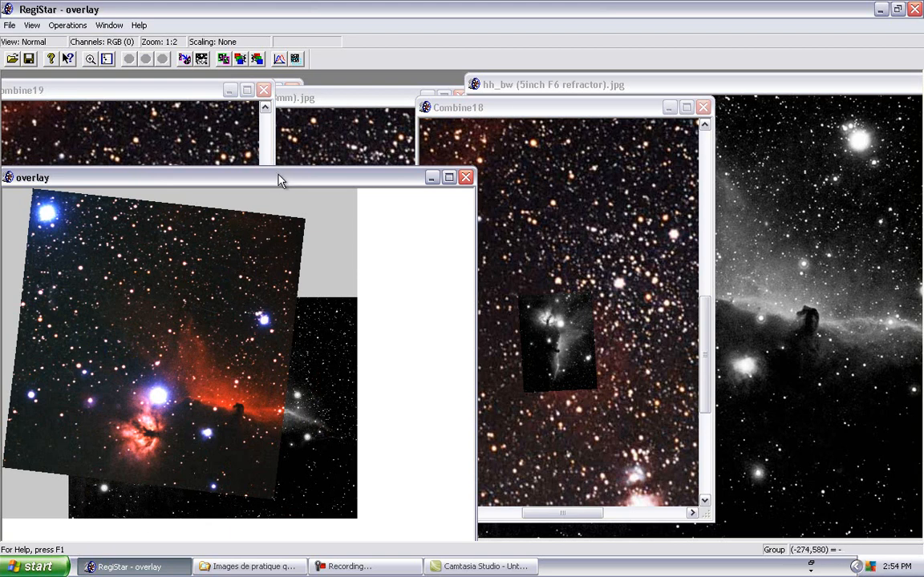
pyautogui.moveTo(277, 190); pyautogui.dragTo(286, 231)
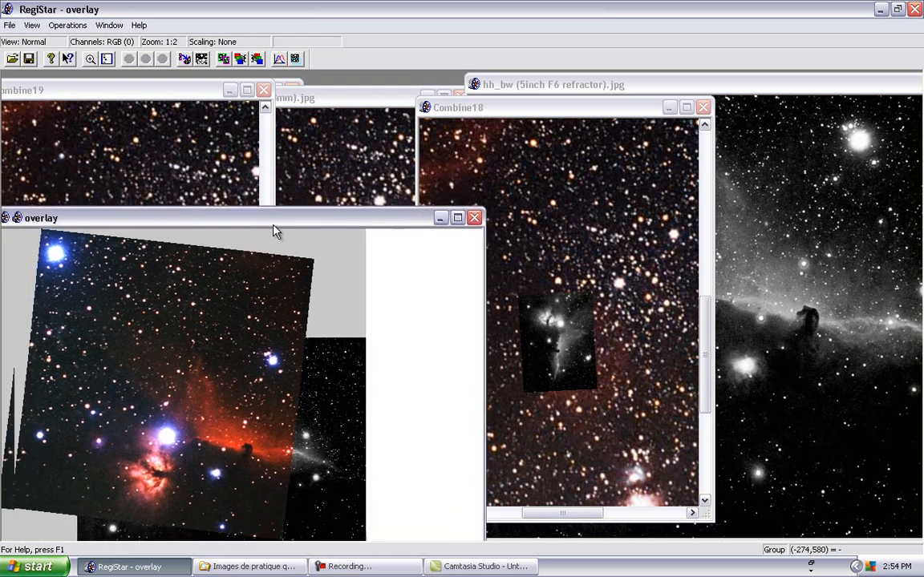
pyautogui.click(351, 111)
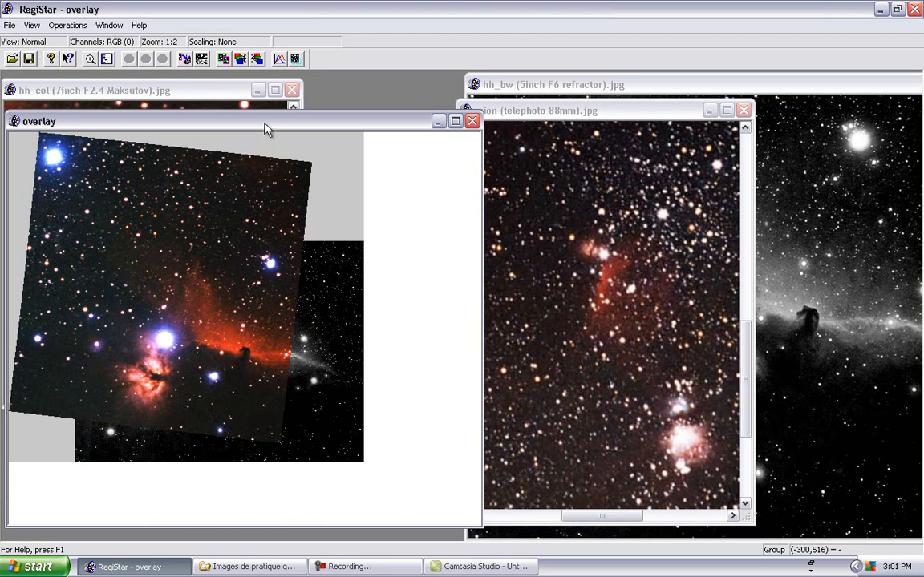
pyautogui.moveTo(267, 129); pyautogui.dragTo(279, 134)
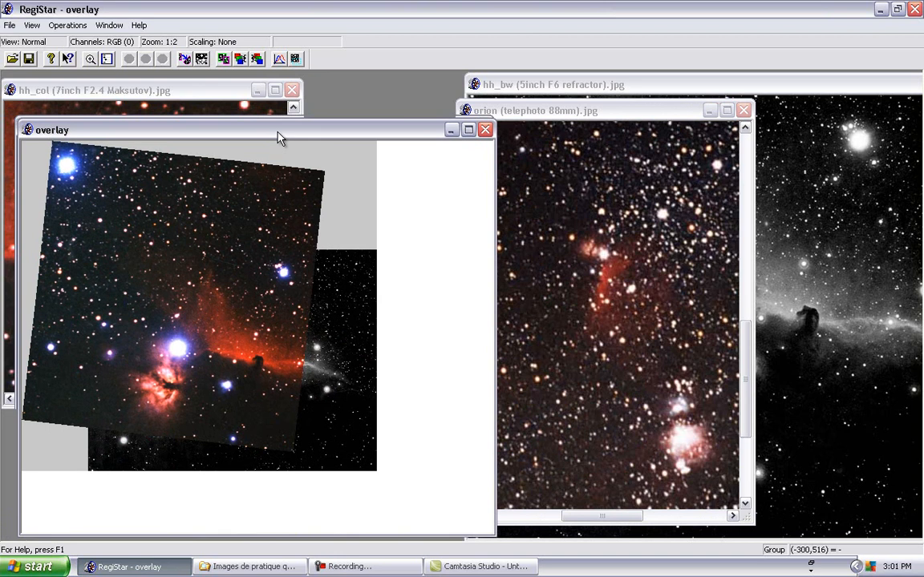
# - Register the overlay image to the orion (telephoto 88mm) reference group with the default registration settings
pyautogui.click(186, 60)
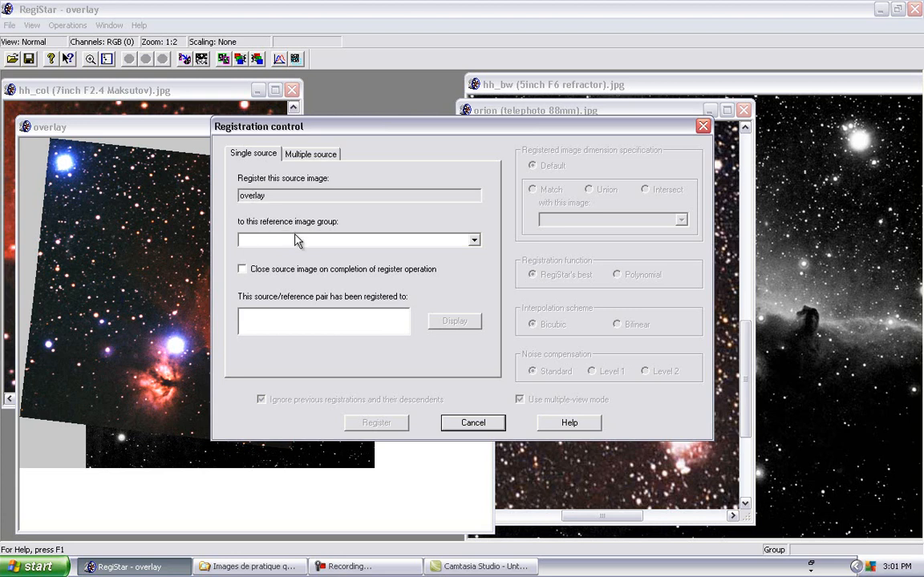
pyautogui.click(474, 241)
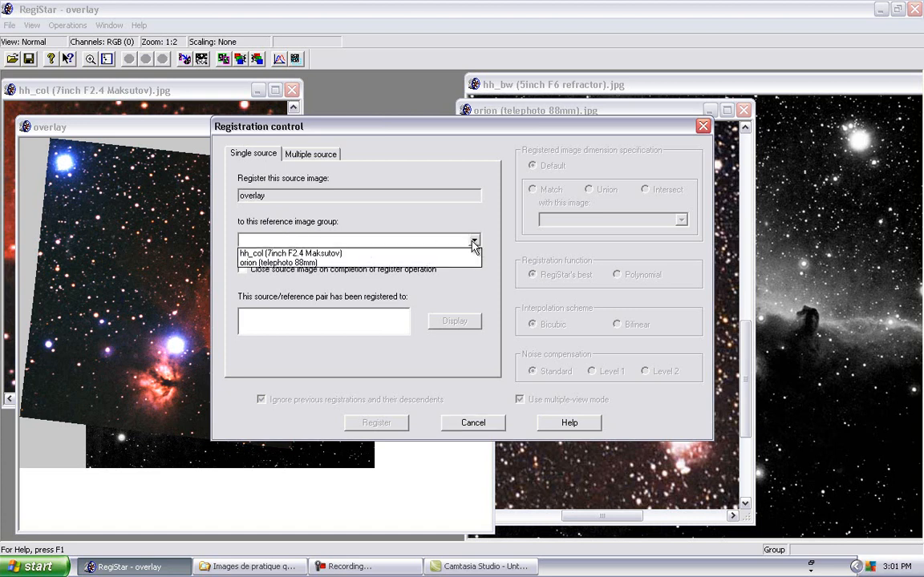
pyautogui.click(308, 264)
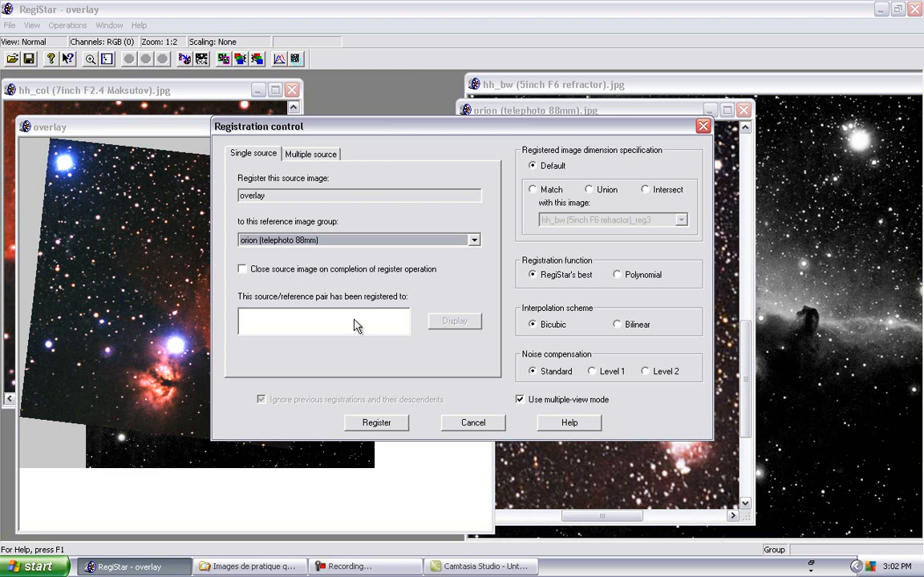
pyautogui.click(375, 423)
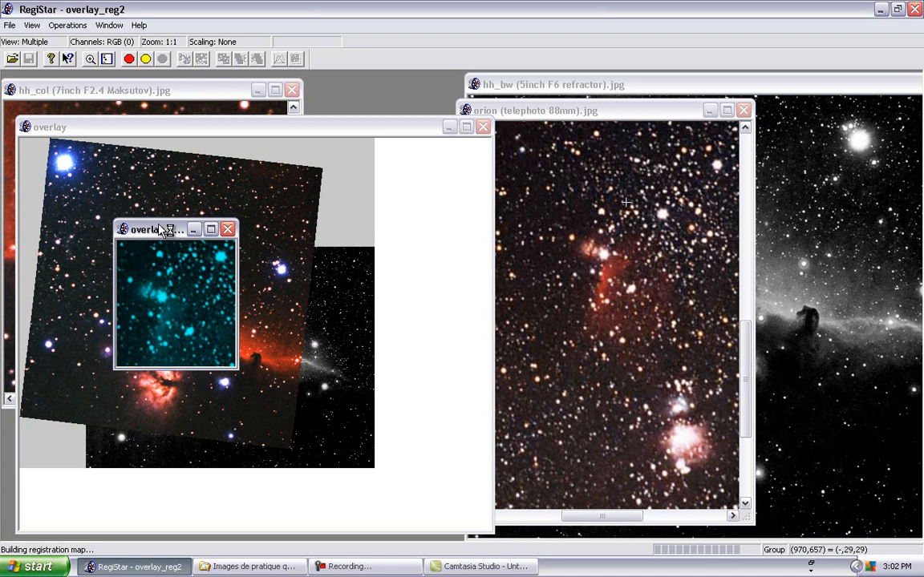
# - Reposition the registered overlay image's window over the source overlay image and widen it
pyautogui.moveTo(182, 232); pyautogui.dragTo(306, 253)
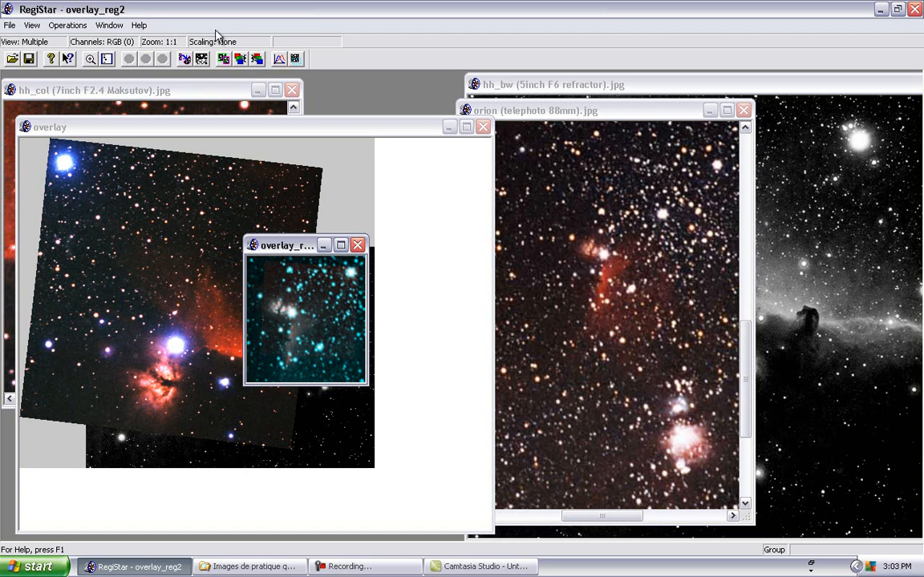
pyautogui.click(226, 61)
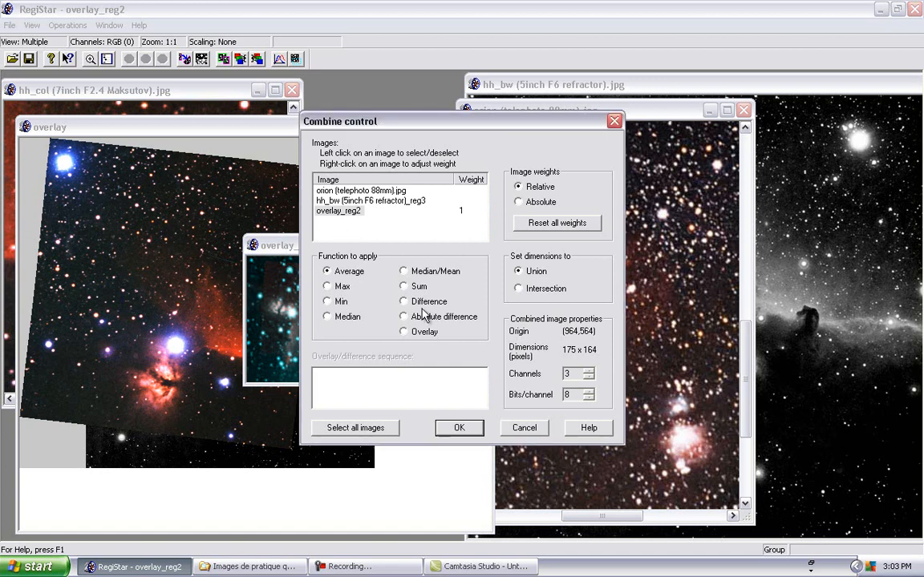
pyautogui.click(517, 428)
pyautogui.moveTo(275, 245); pyautogui.dragTo(203, 226)
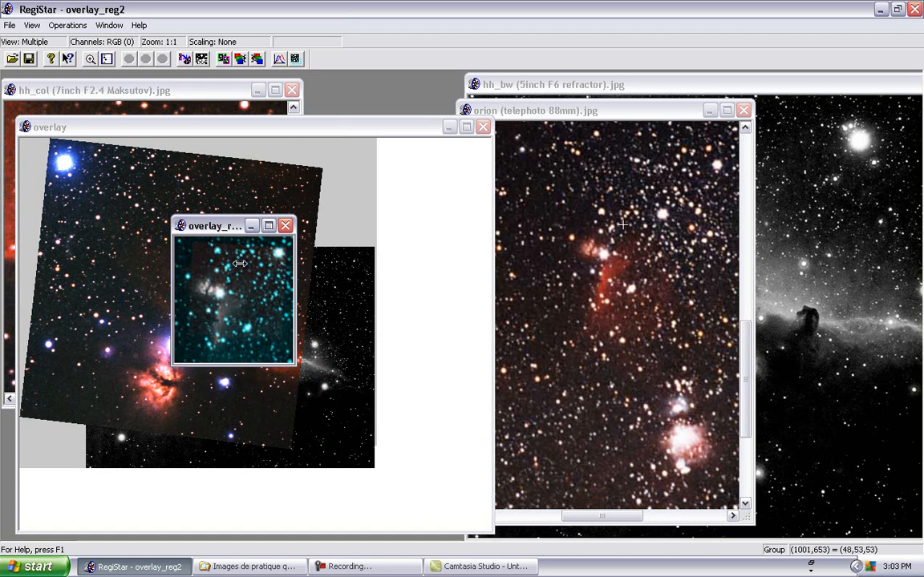
pyautogui.moveTo(296, 273); pyautogui.dragTo(360, 283)
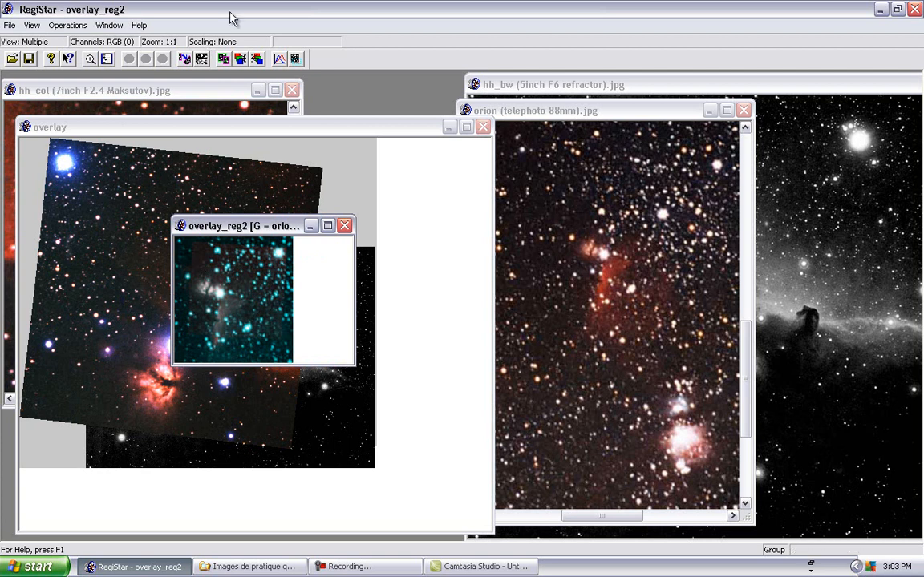
# - Combine orion (telephoto 88mm).jpg with the registered overlay image using the Overlay function
pyautogui.click(223, 61)
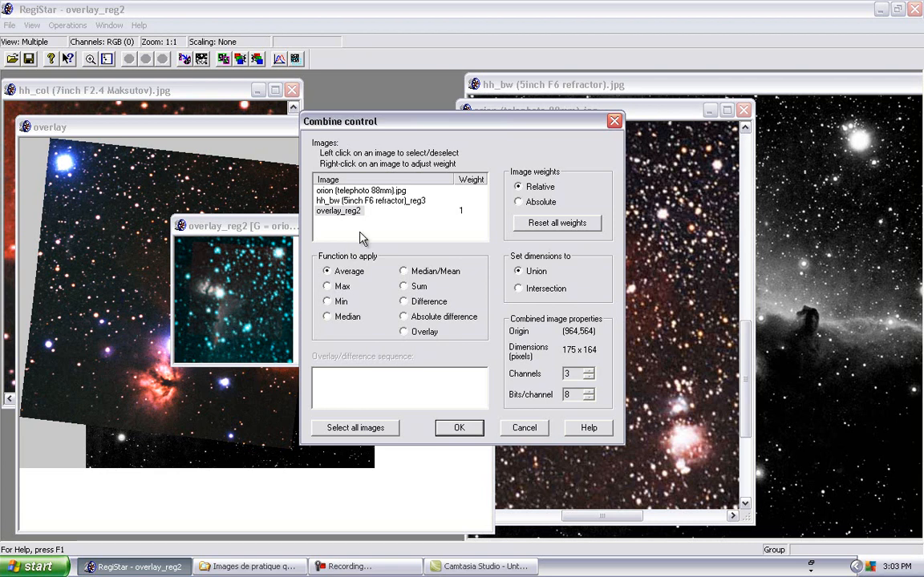
pyautogui.click(388, 192)
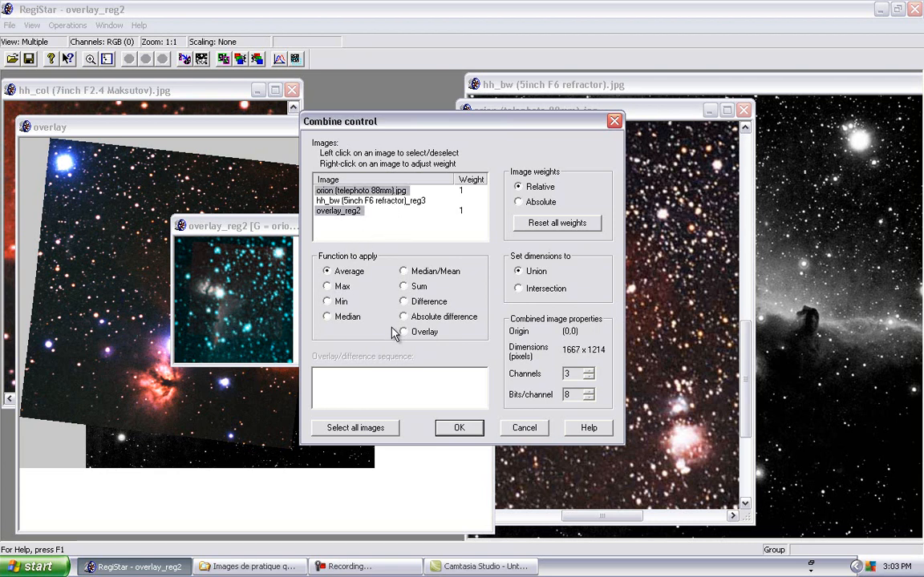
pyautogui.click(404, 332)
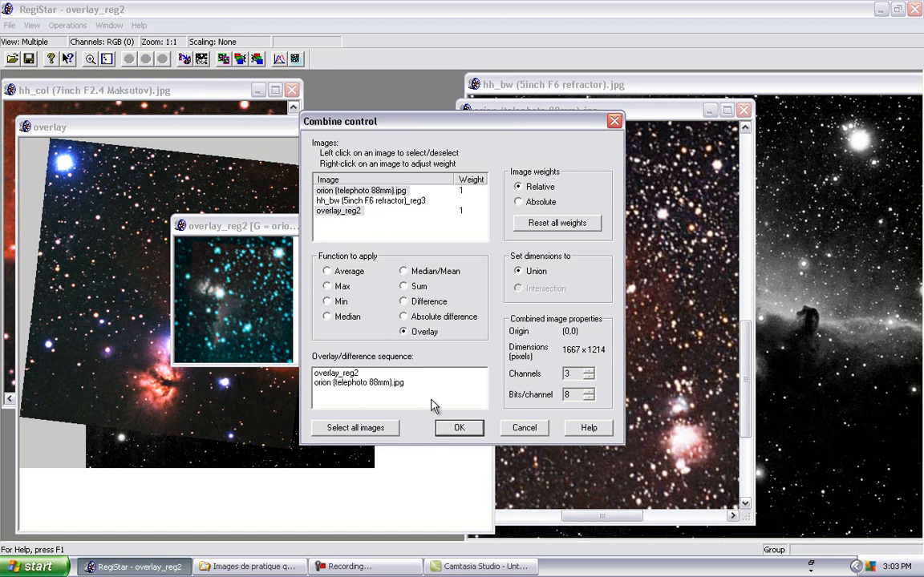
pyautogui.click(472, 440)
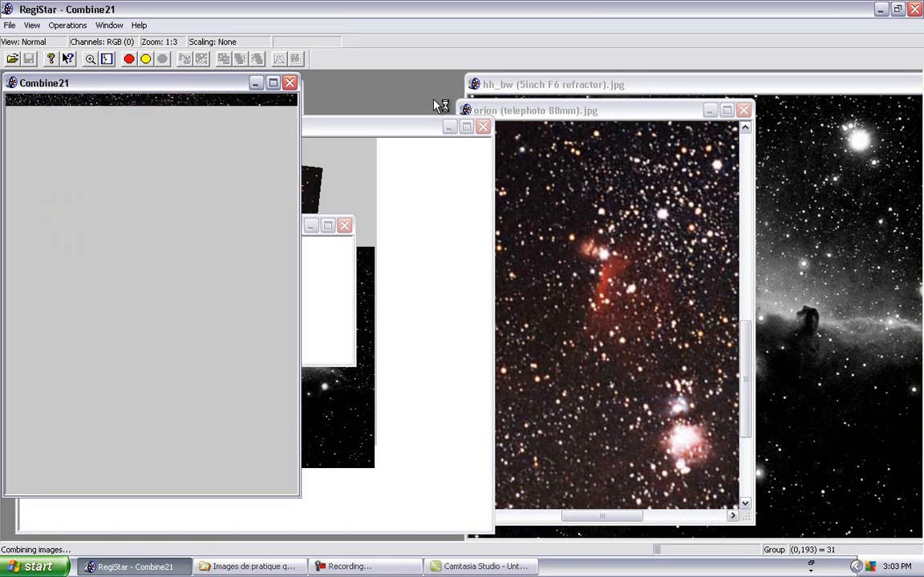
# - Move the new combined image beside the orion image and zoom it to 1:1 on the overlaid nebula
pyautogui.moveTo(212, 91); pyautogui.dragTo(386, 105)
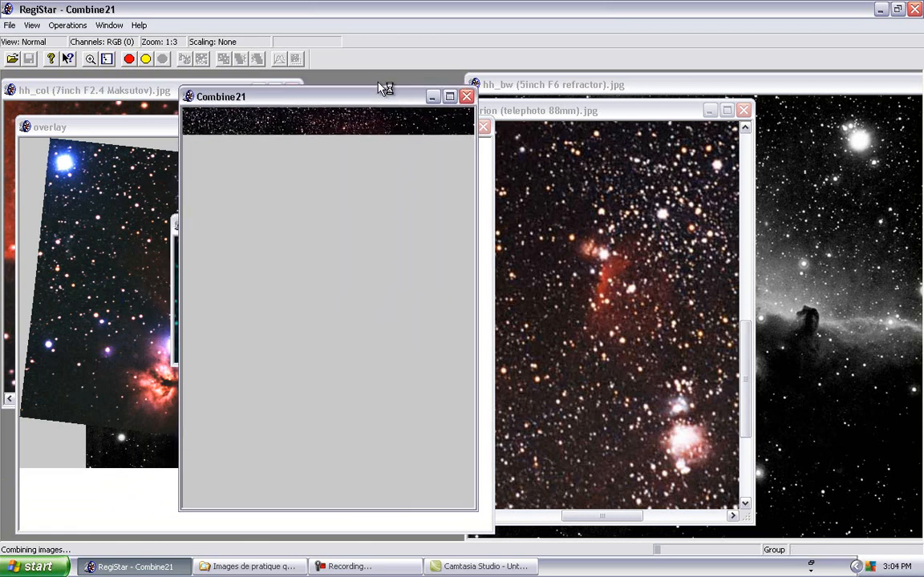
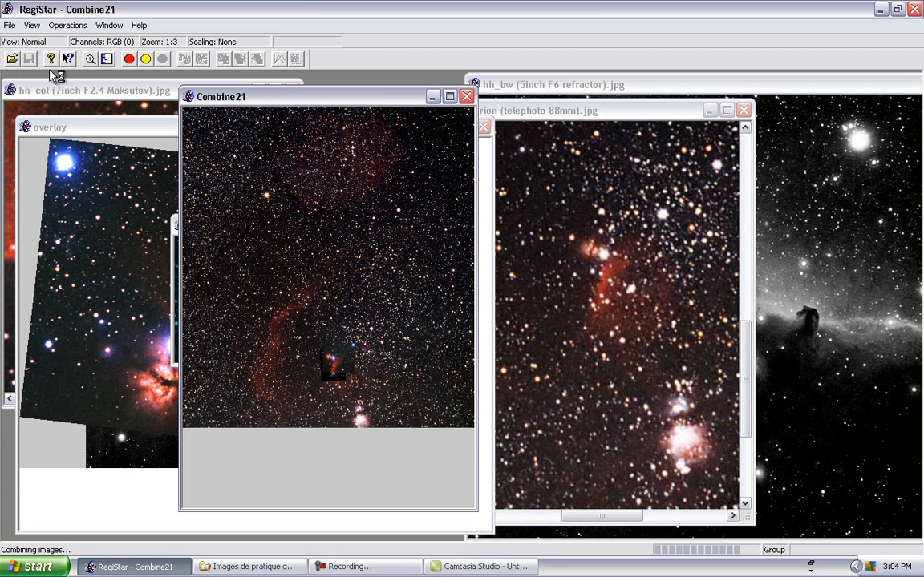
pyautogui.click(93, 63)
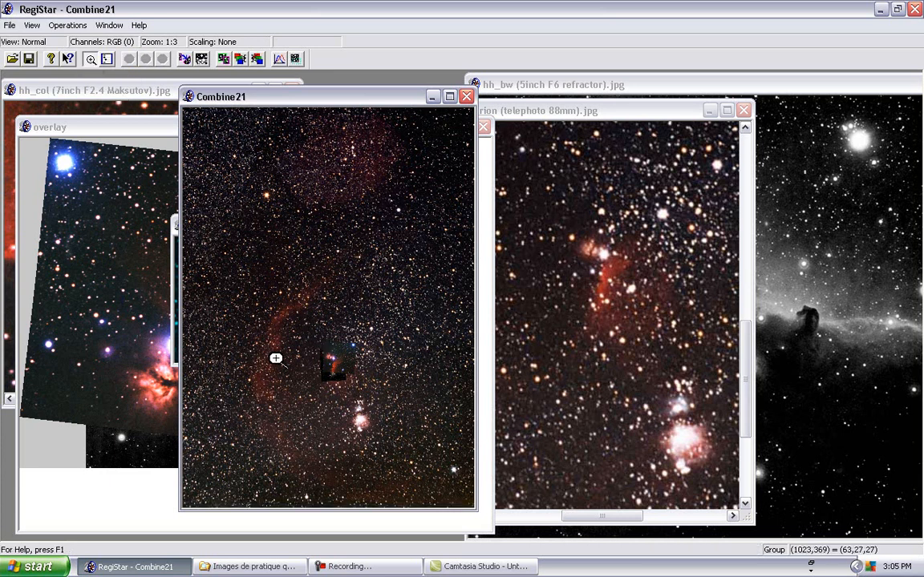
pyautogui.click(325, 358)
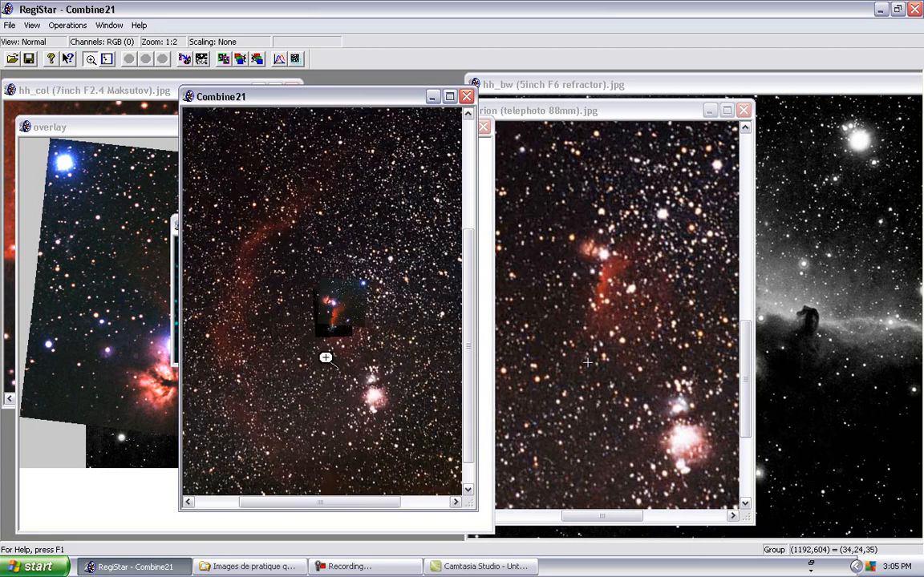
pyautogui.click(342, 315)
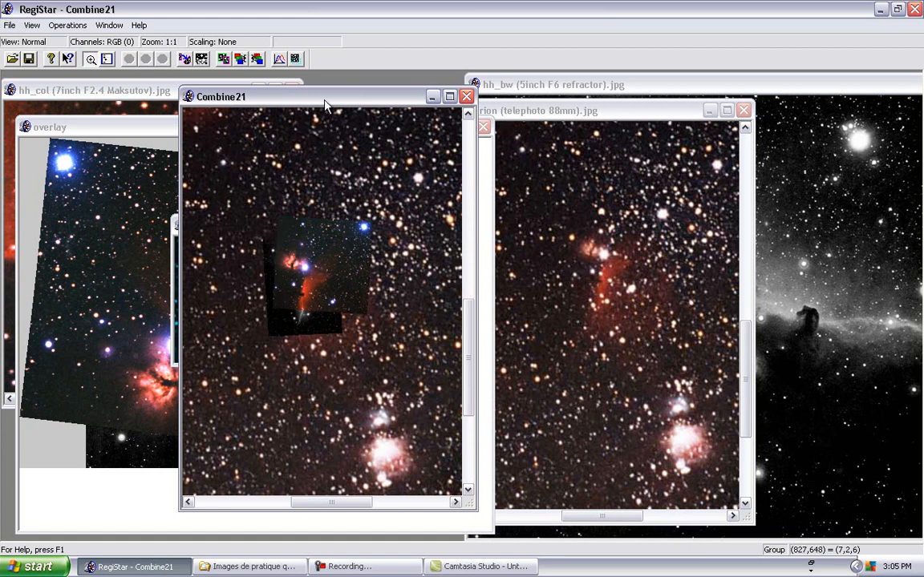
pyautogui.moveTo(313, 98)
pyautogui.mouseDown()
pyautogui.moveTo(323, 84)
pyautogui.moveTo(302, 90)
pyautogui.mouseUp()
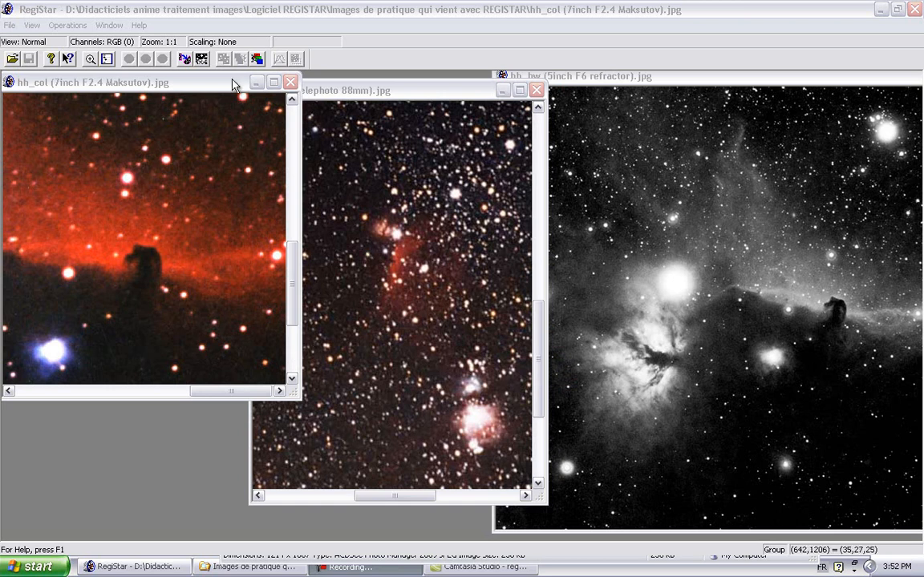
pyautogui.click(200, 101)
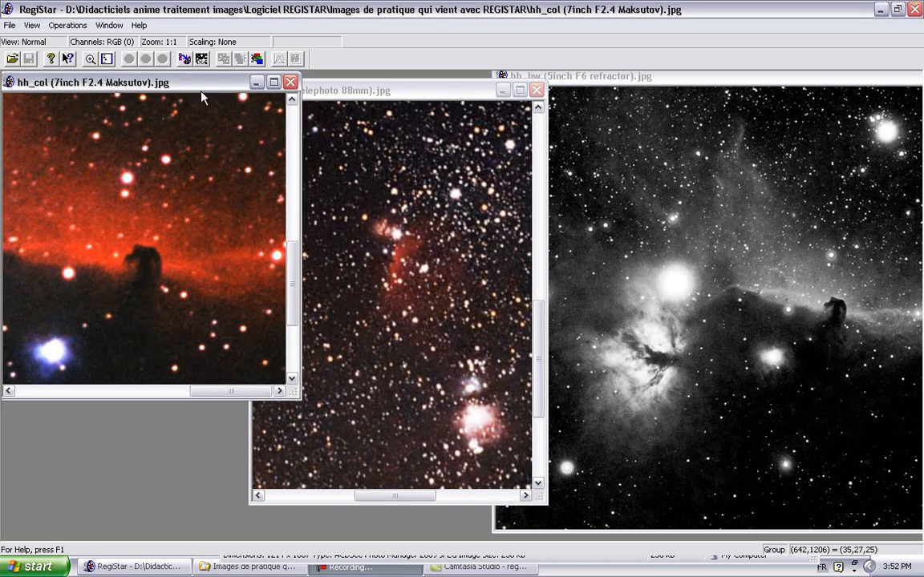
pyautogui.moveTo(193, 91); pyautogui.dragTo(200, 90)
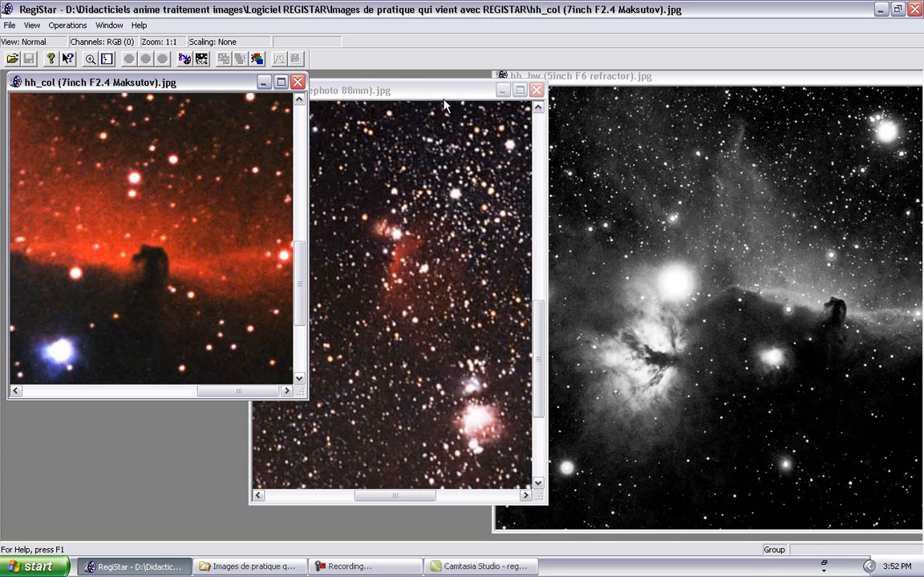
pyautogui.moveTo(413, 93); pyautogui.dragTo(428, 86)
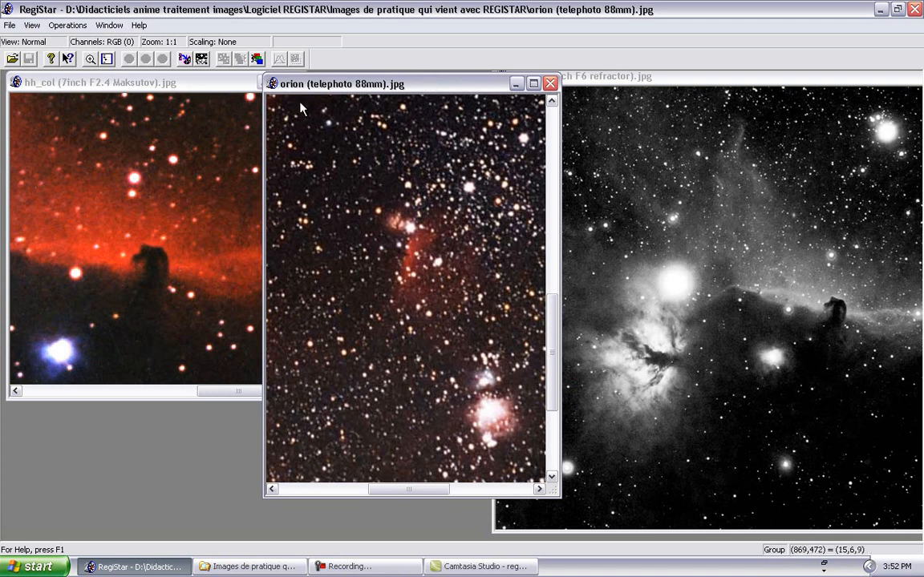
# - Register hh_col (7inch F2.4 Maksutov).jpg to the orion (telephoto 88mm) reference group with the default registration settings
pyautogui.click(180, 83)
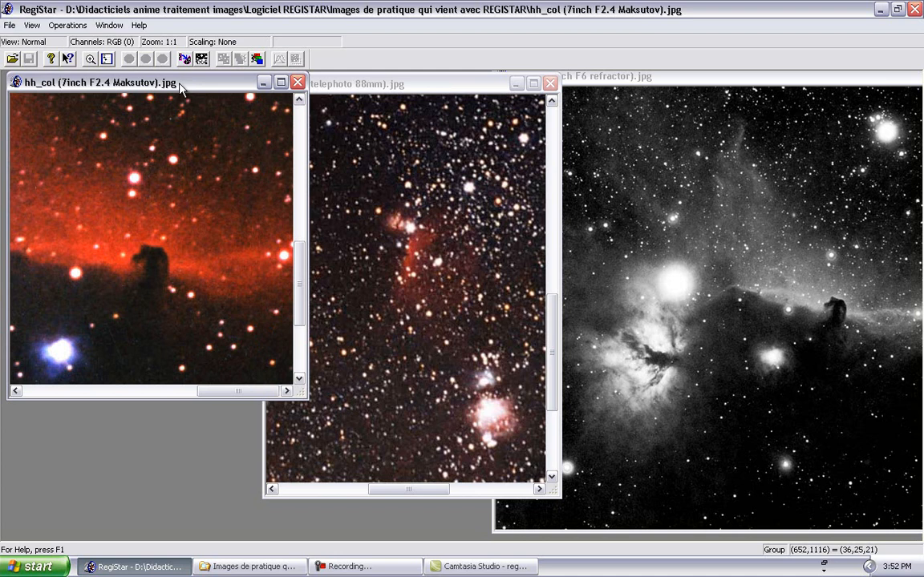
pyautogui.click(183, 59)
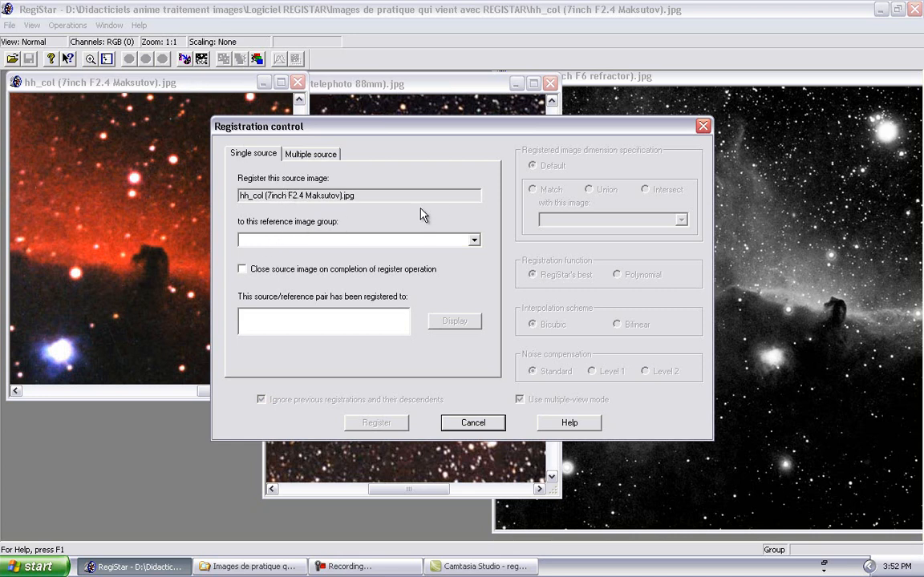
pyautogui.click(473, 240)
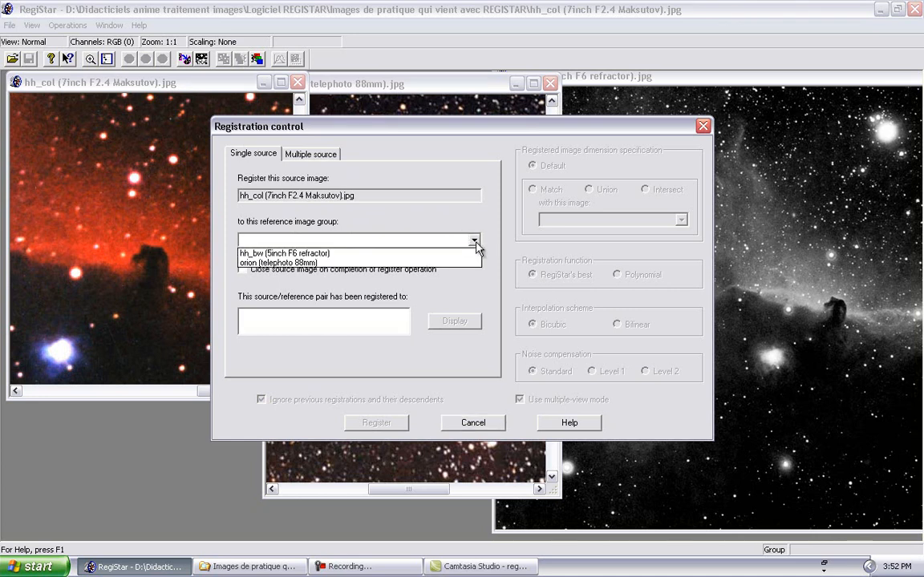
pyautogui.click(401, 265)
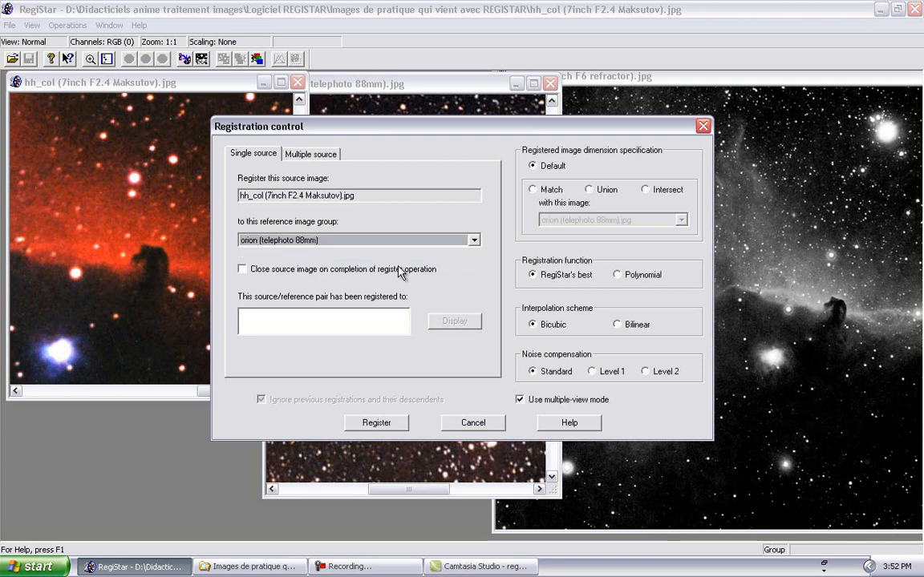
pyautogui.click(373, 420)
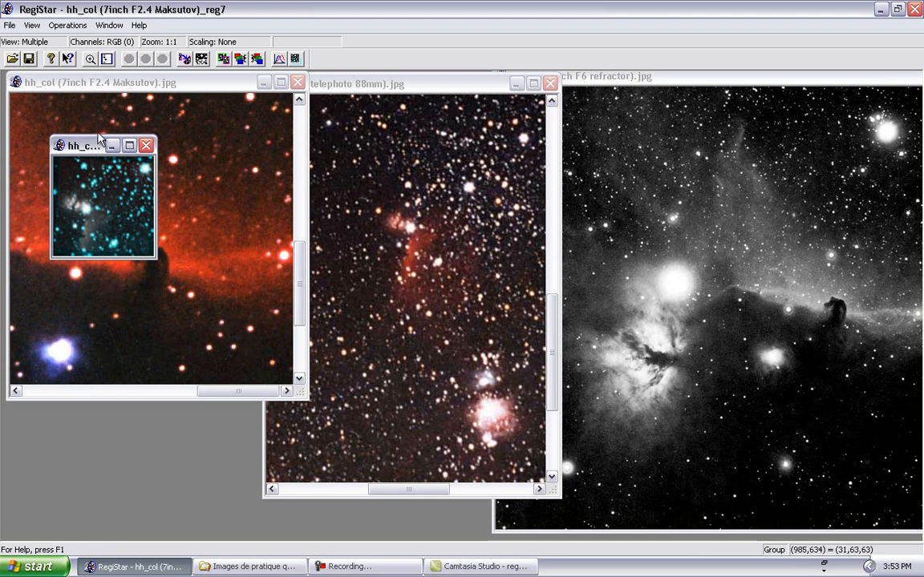
# - Compare the registered hh_col image with the matching orion area by alternating between the two views in the small registered window
pyautogui.moveTo(91, 148); pyautogui.dragTo(90, 153)
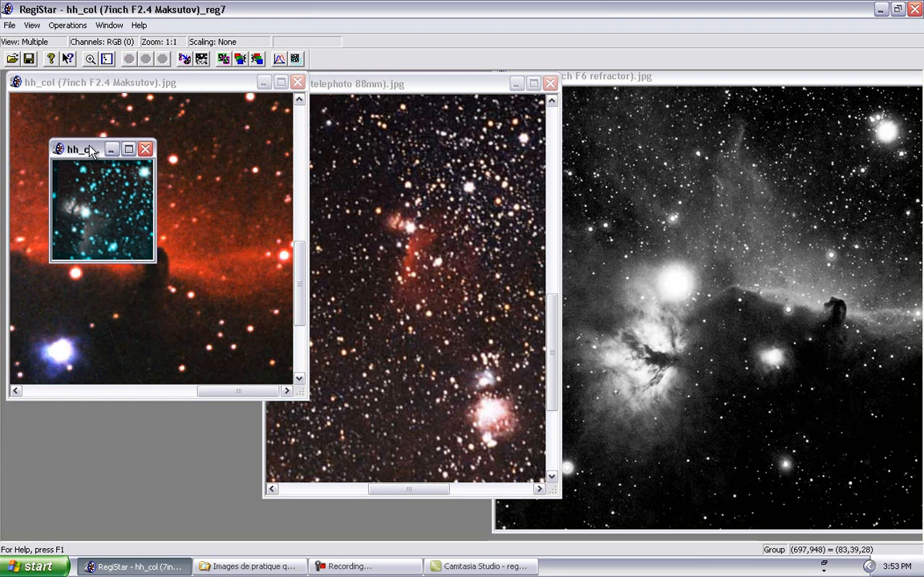
pyautogui.press('1')
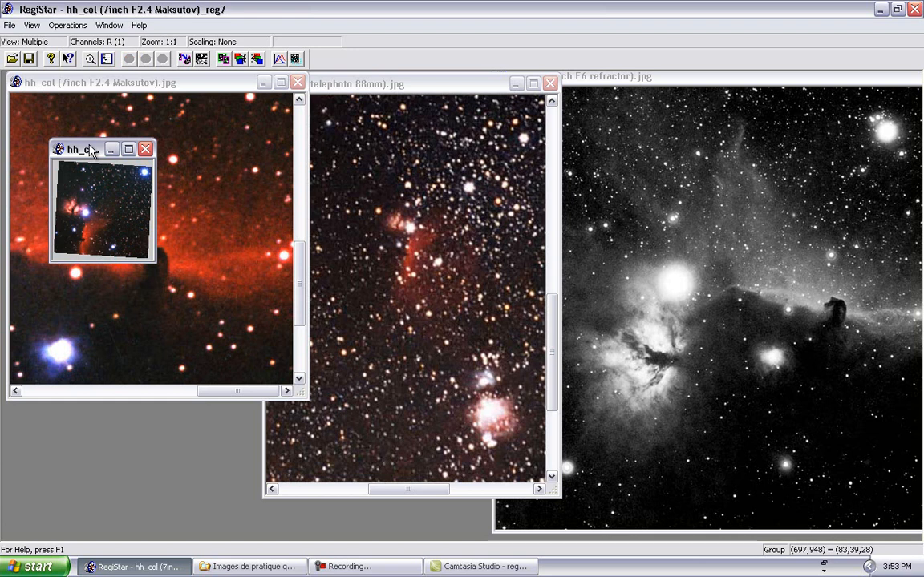
pyautogui.press('2')
pyautogui.press('1')
pyautogui.press('2')
pyautogui.press('1')
pyautogui.press('2')
pyautogui.press('1')
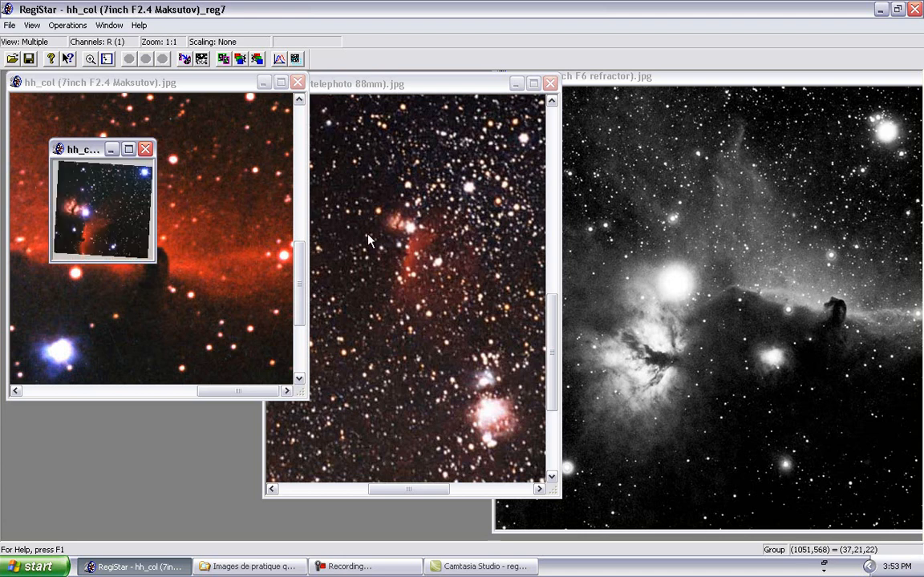
pyautogui.press('2')
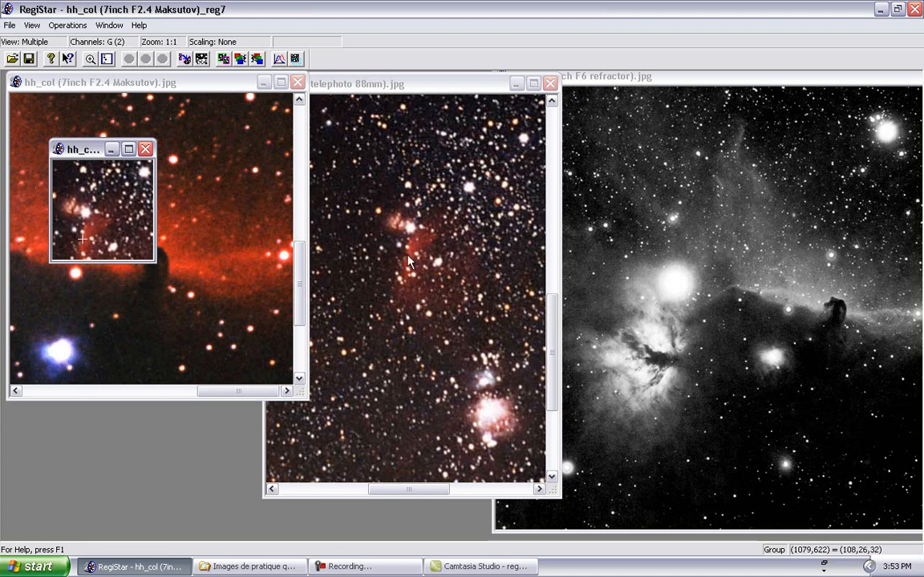
pyautogui.press('pageup')
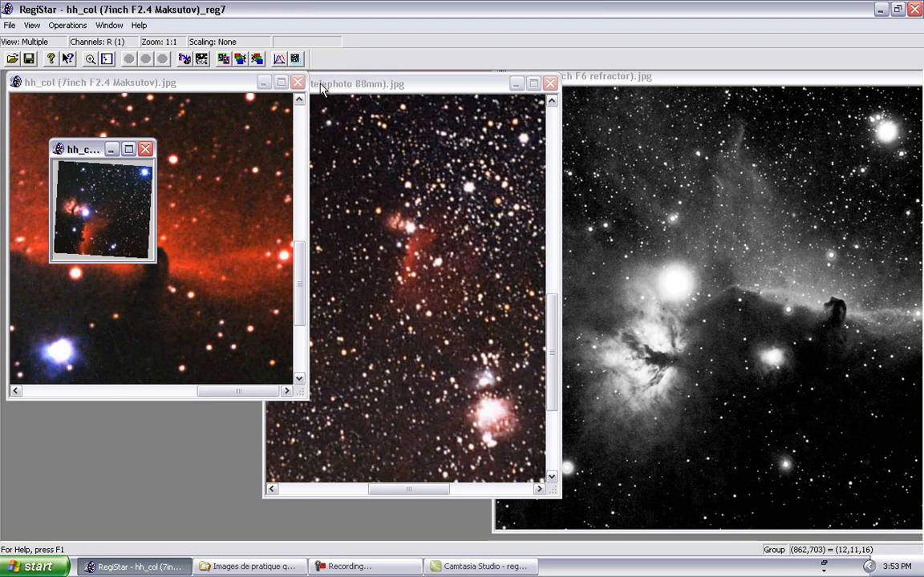
# - Combine orion (telephoto 88mm).jpg with the registered hh_col image using the Overlay function
pyautogui.click(223, 60)
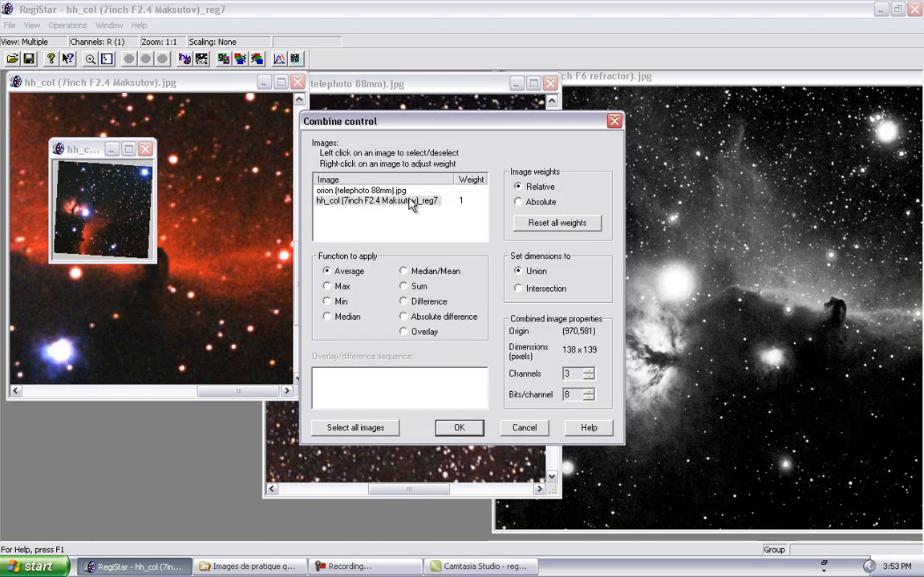
pyautogui.click(401, 191)
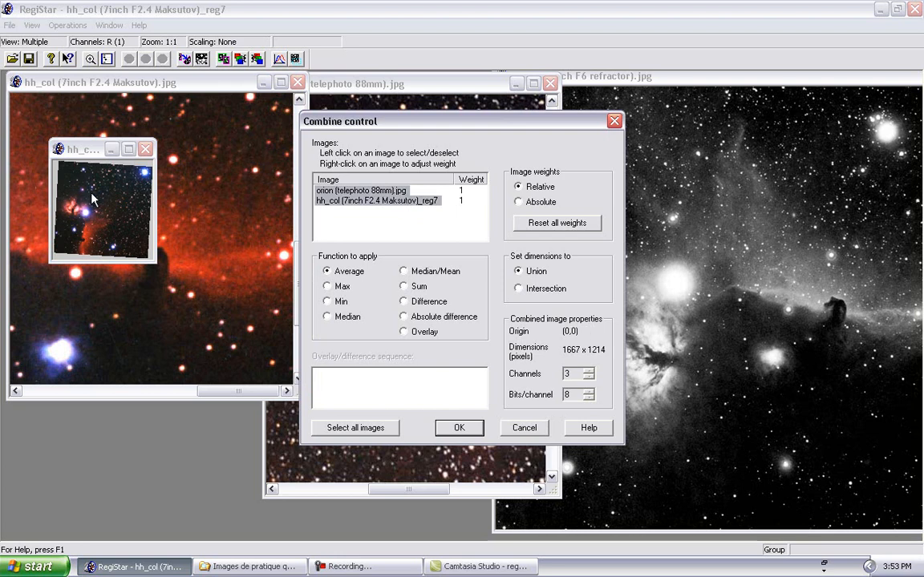
pyautogui.click(403, 333)
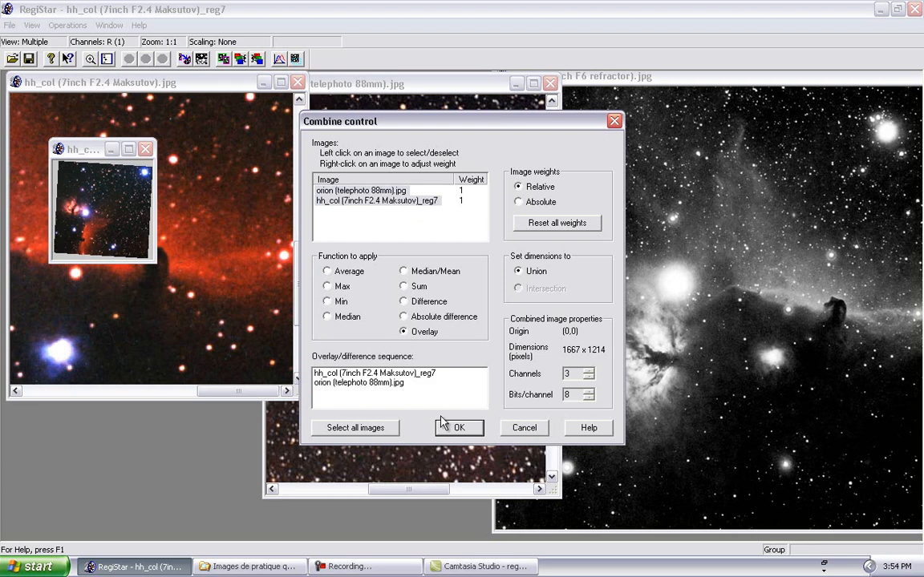
pyautogui.click(465, 428)
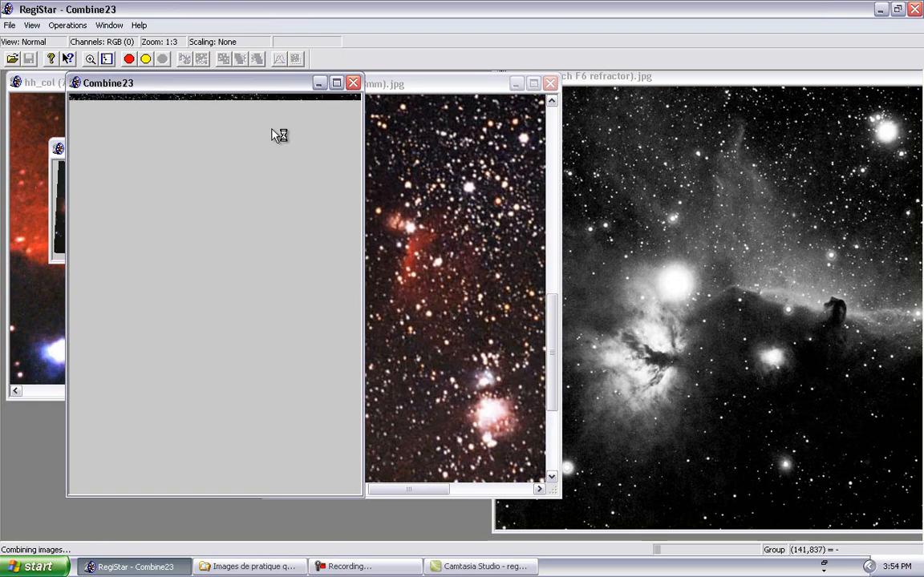
# - Move the new combined image beside the orion image, zoom it to 1:1 on the overlaid nebula and compare it with hh_col
pyautogui.moveTo(258, 82); pyautogui.dragTo(213, 87)
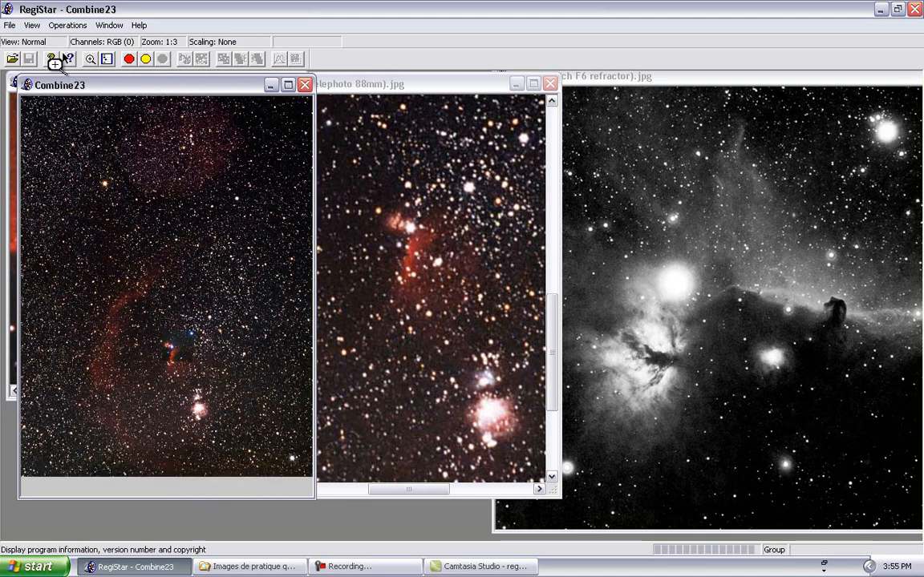
pyautogui.click(89, 58)
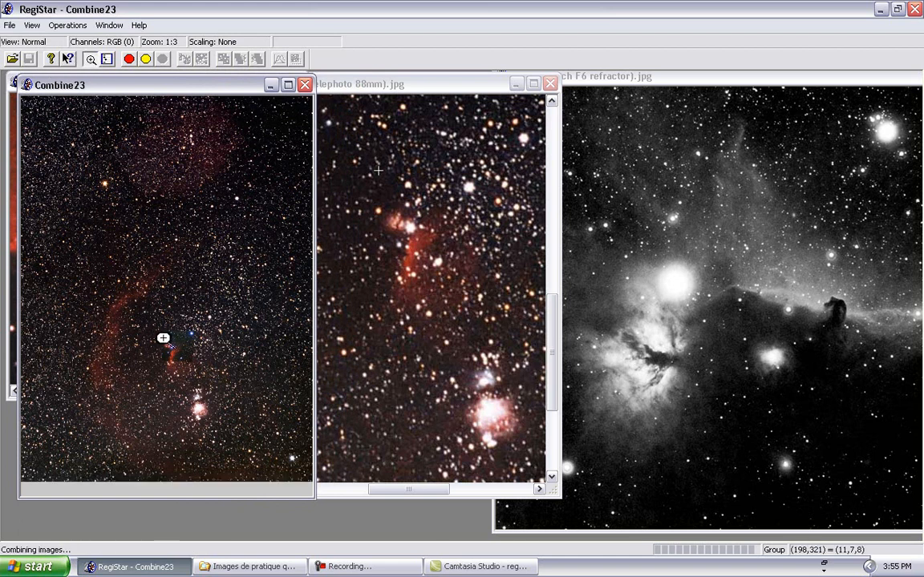
pyautogui.click(166, 345)
pyautogui.click(181, 316)
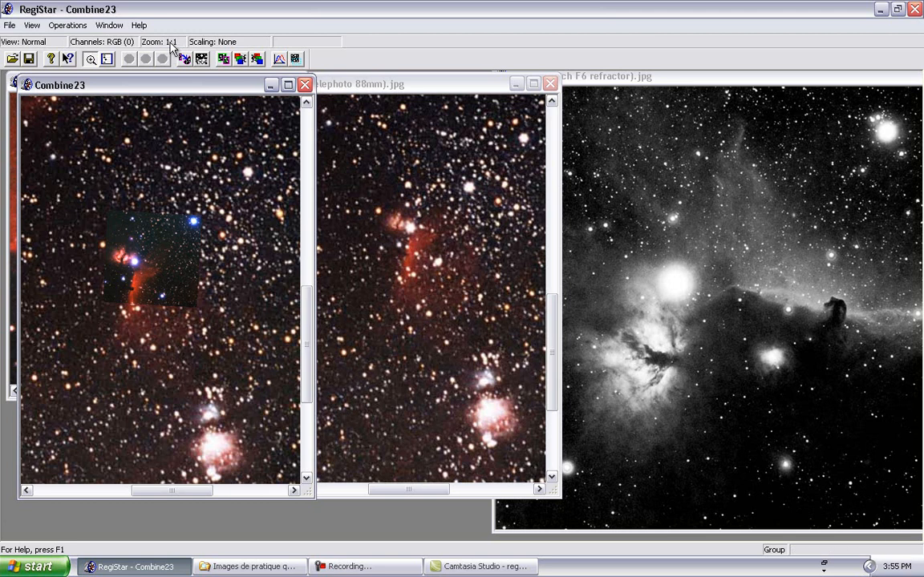
pyautogui.moveTo(151, 85); pyautogui.dragTo(158, 75)
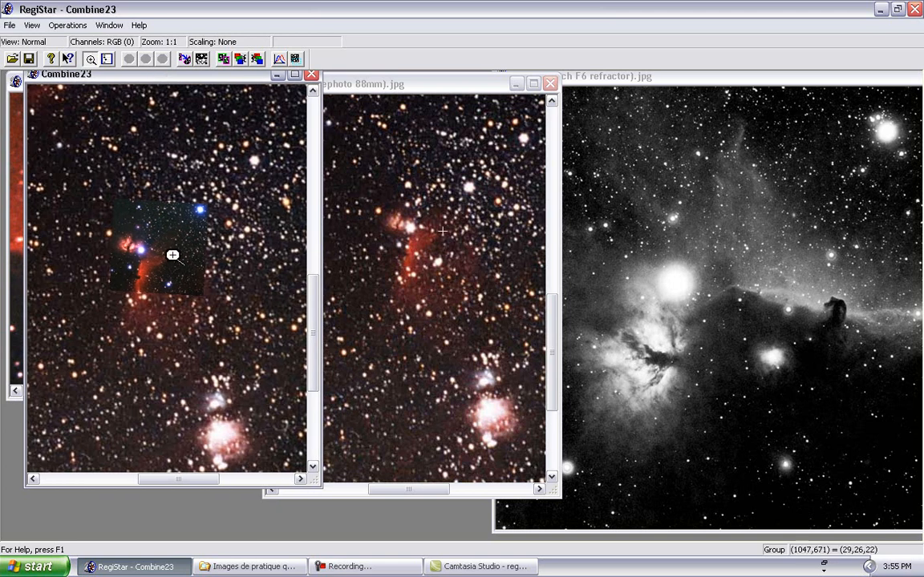
pyautogui.click(15, 286)
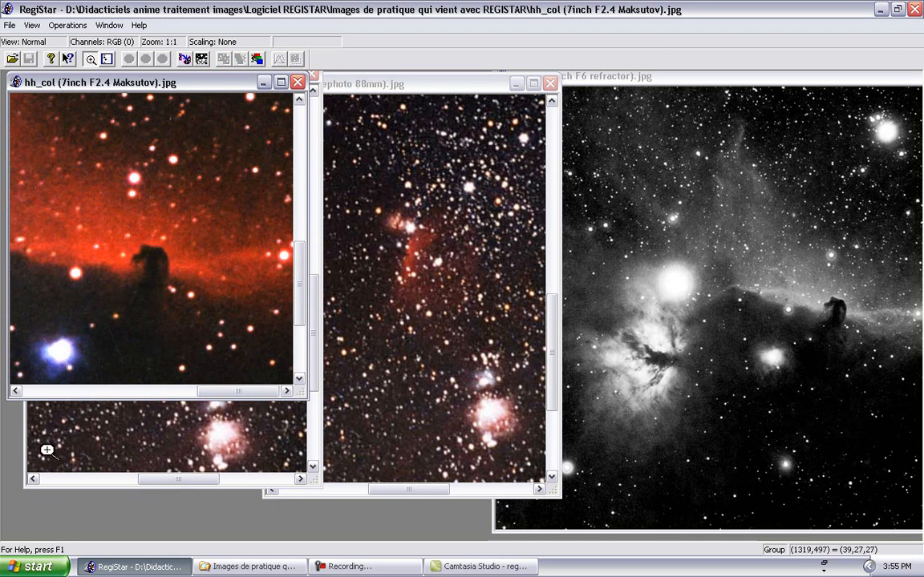
pyautogui.click(70, 444)
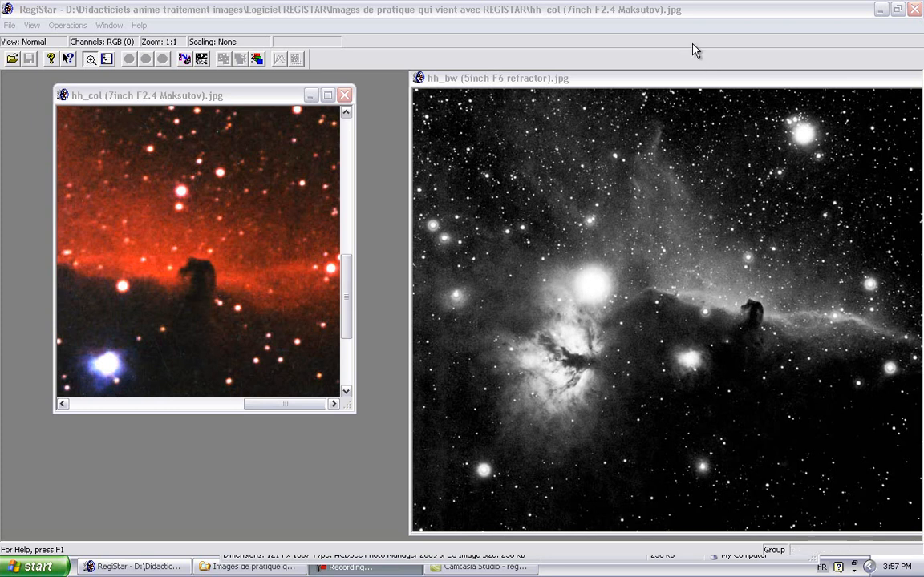
# - Register hh_bw (5inch F6 refractor).jpg to the hh_col (7inch F2.4 Maksutov) reference group with the default registration settings
pyautogui.click(666, 79)
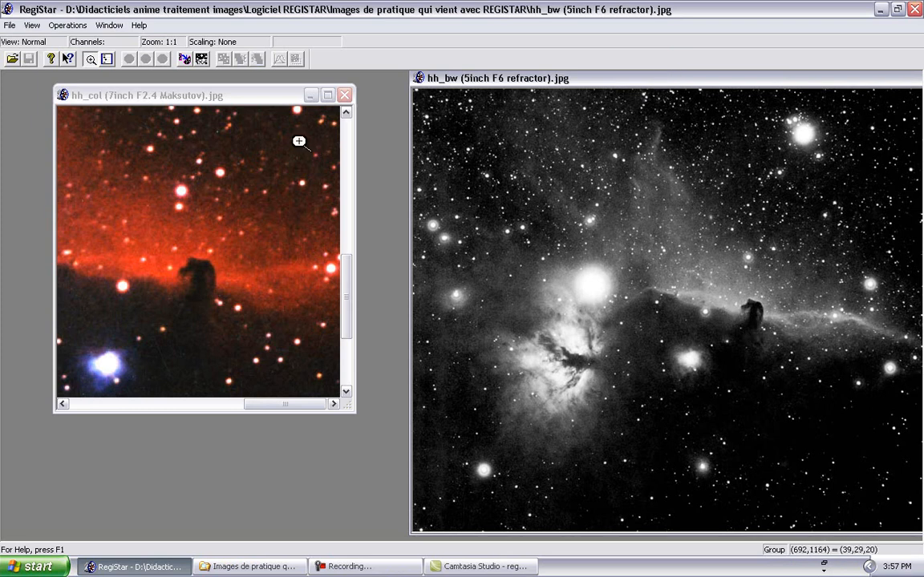
pyautogui.click(267, 106)
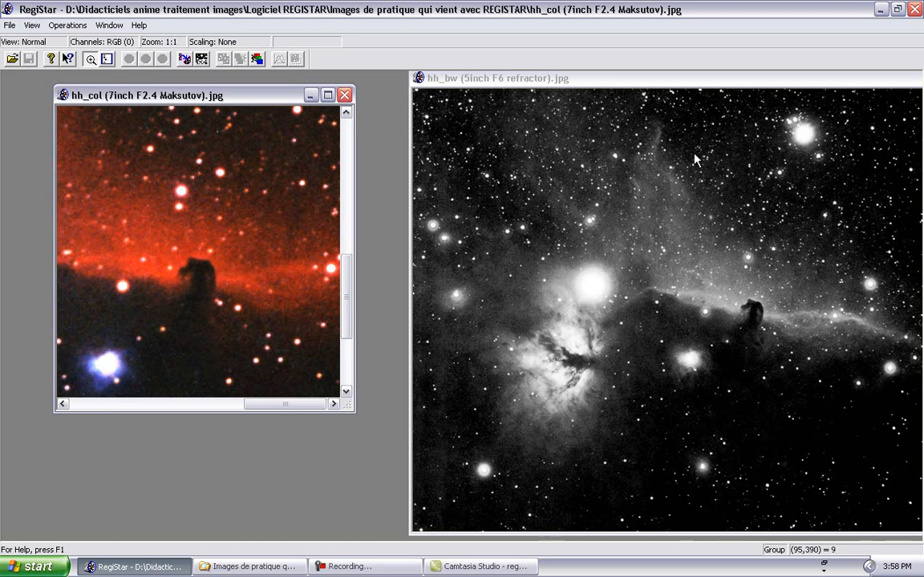
pyautogui.click(654, 81)
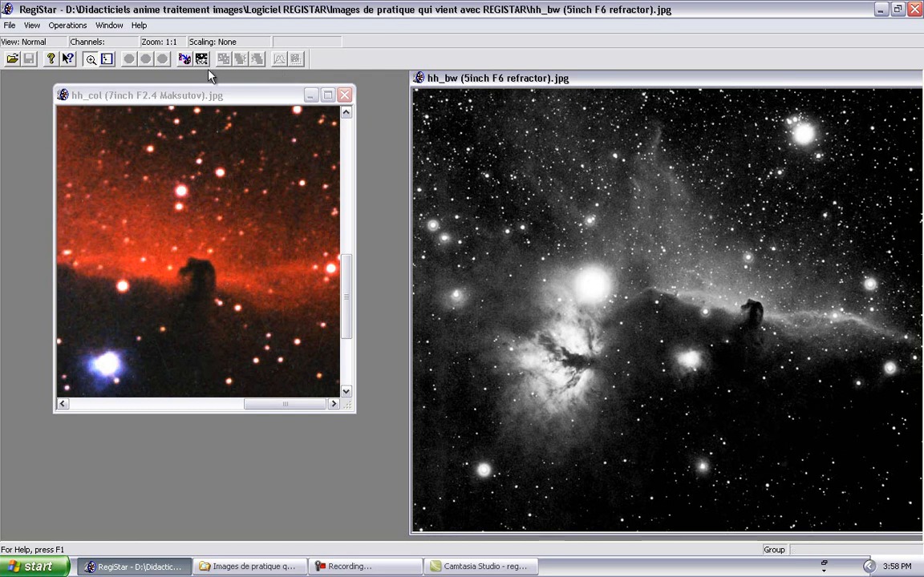
pyautogui.click(185, 60)
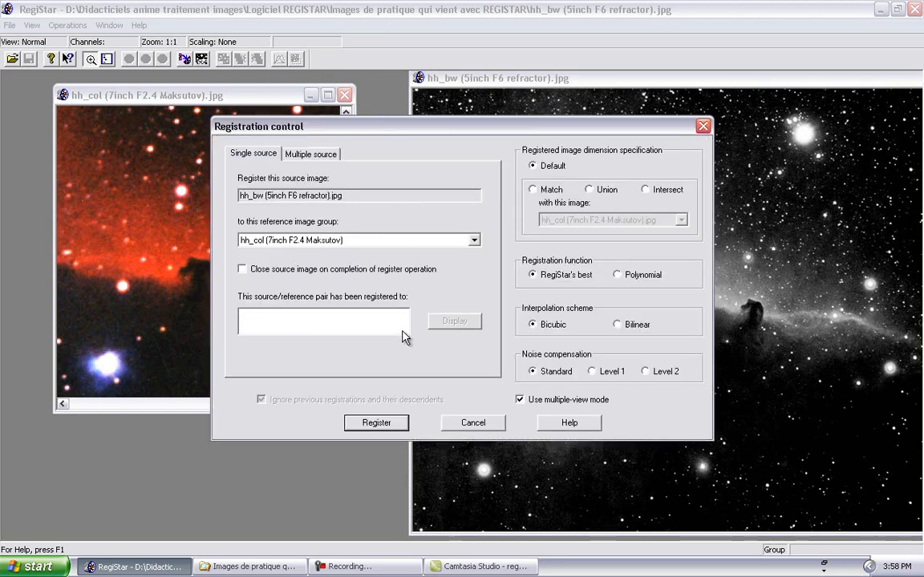
pyautogui.click(376, 422)
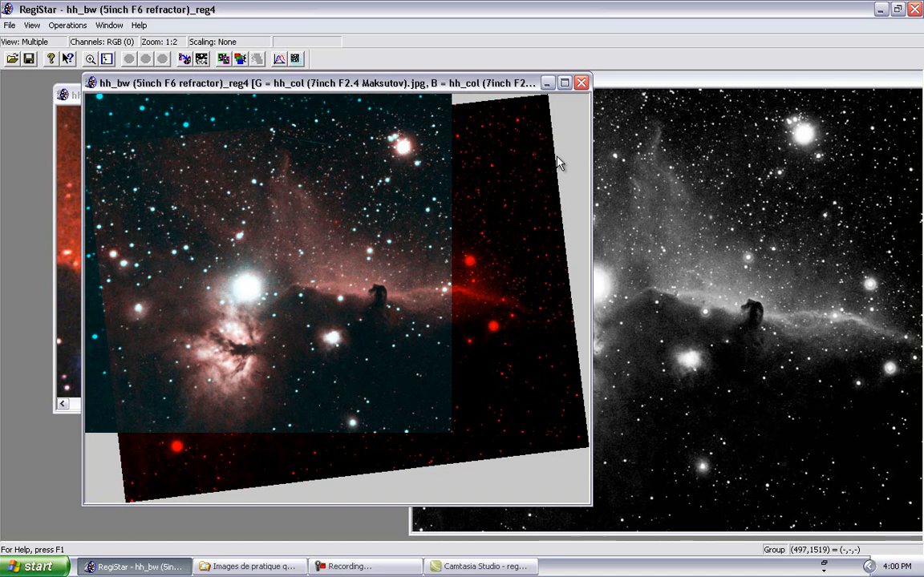
# - Show the registered hh_bw image on its own and zoom to 2:1 on the Horsehead to check its alignment with hh_col
pyautogui.press('1')
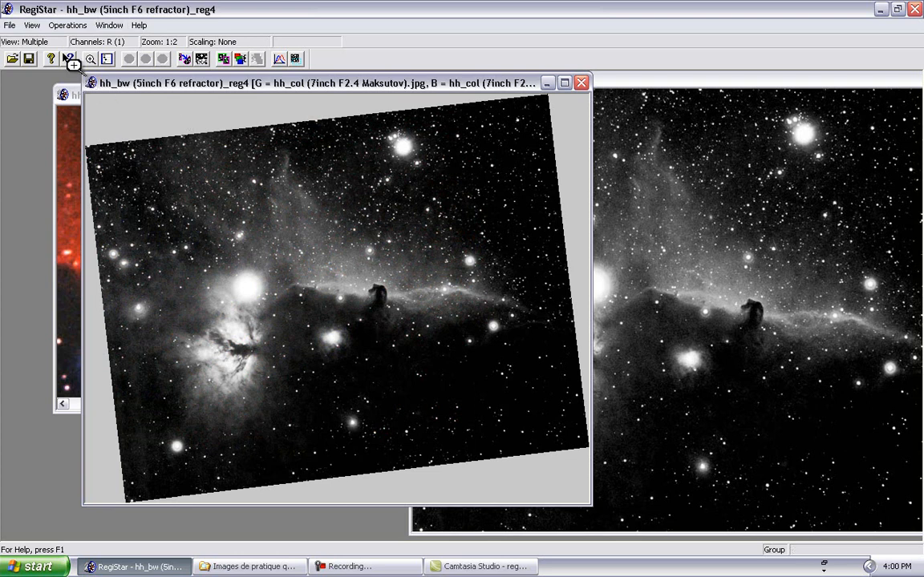
pyautogui.click(88, 60)
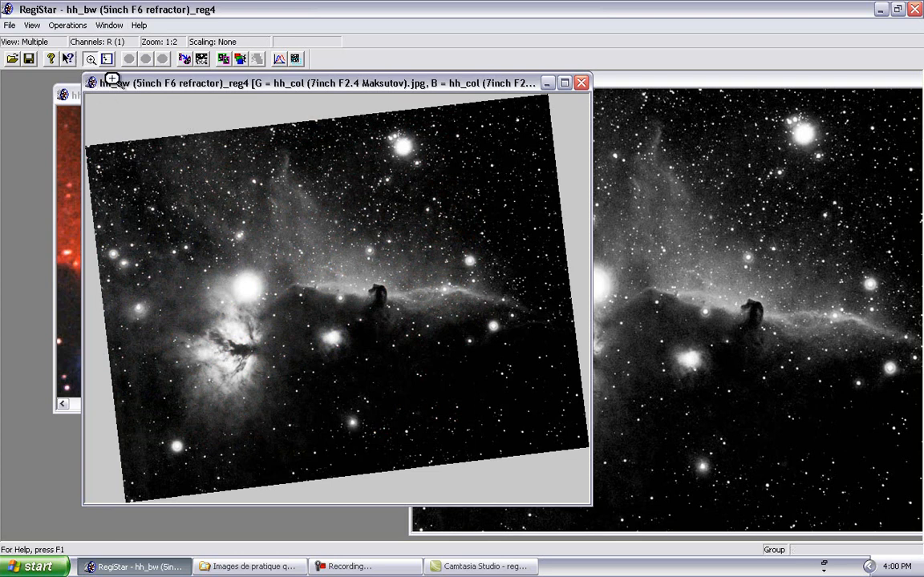
pyautogui.click(300, 236)
pyautogui.click(470, 434)
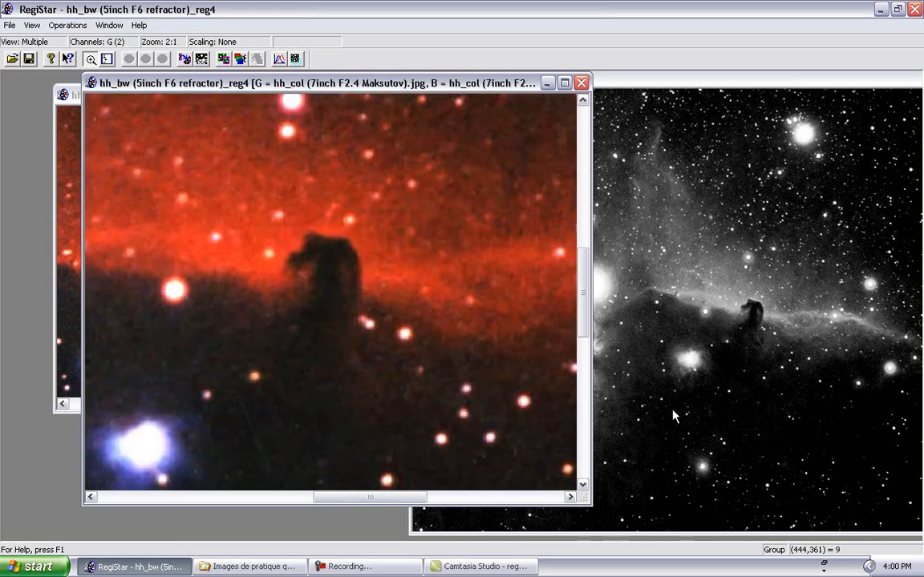
# - Combine hh_col (7inch F2.4 Maksutov).jpg with the registered hh_bw image using the Overlay function and move the new image window aside
pyautogui.click(225, 61)
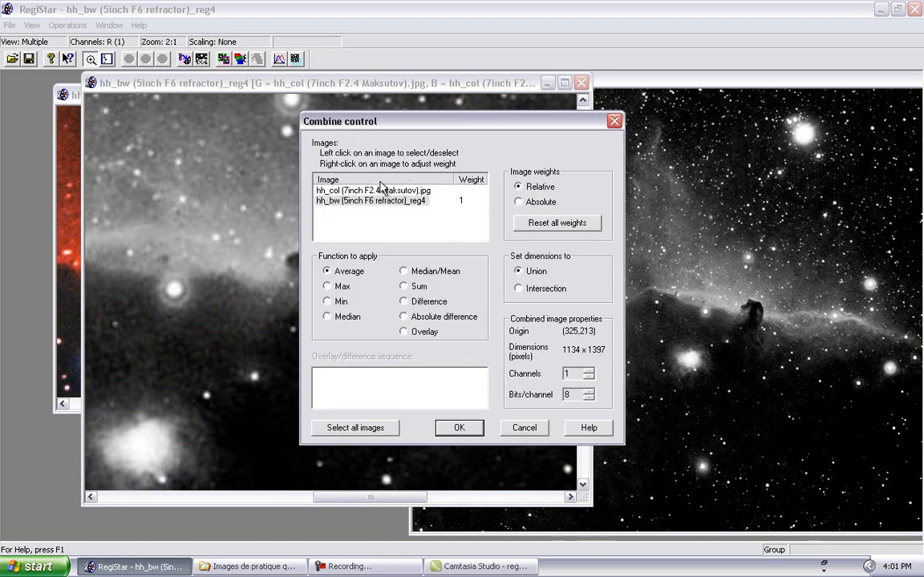
pyautogui.click(381, 192)
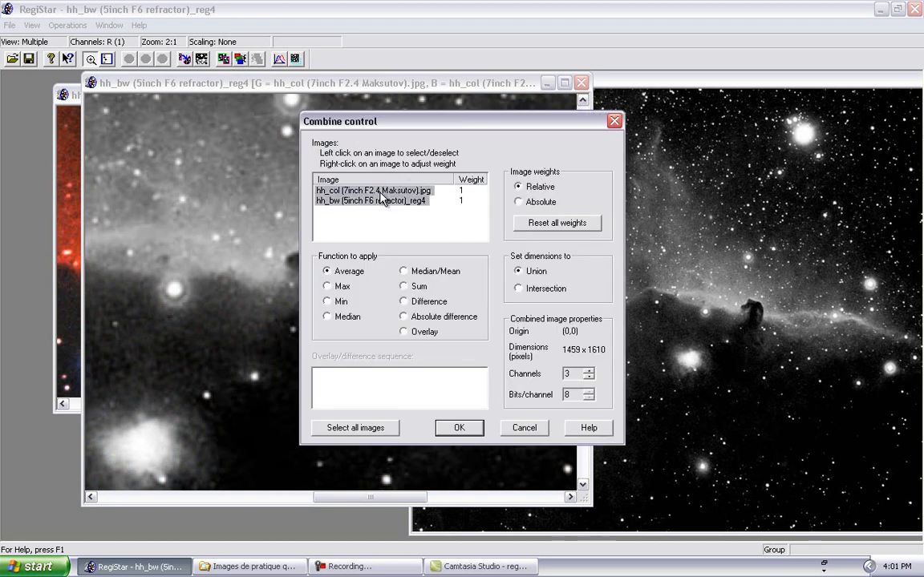
pyautogui.click(405, 336)
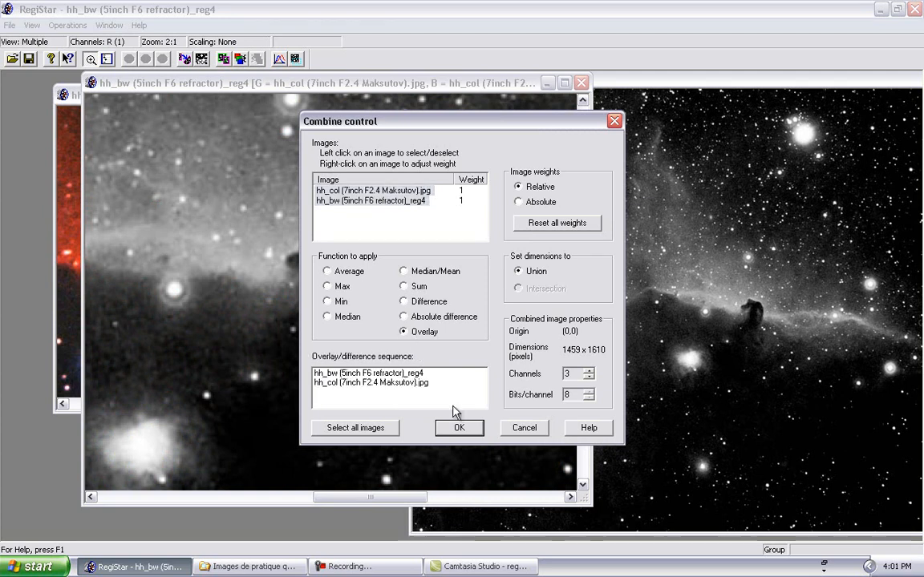
pyautogui.click(461, 429)
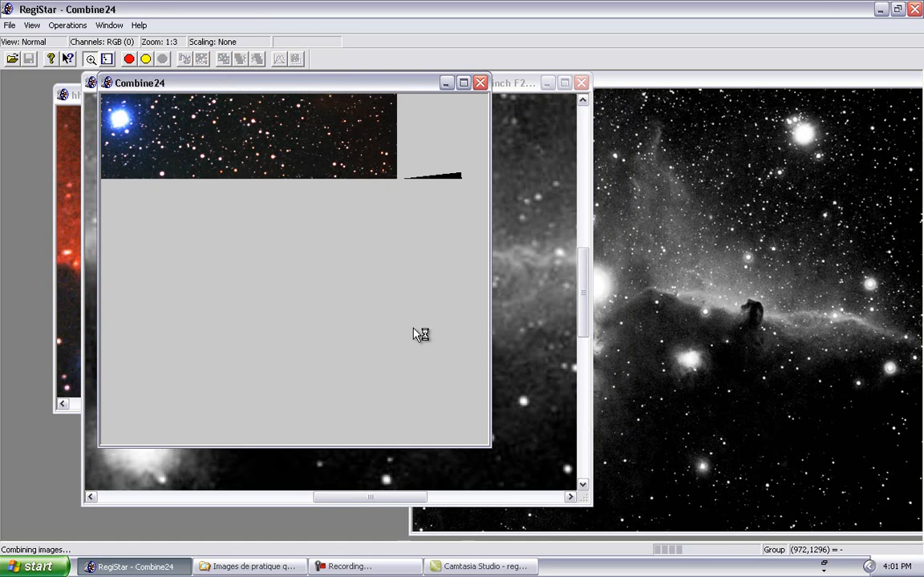
pyautogui.moveTo(359, 88); pyautogui.dragTo(577, 125)
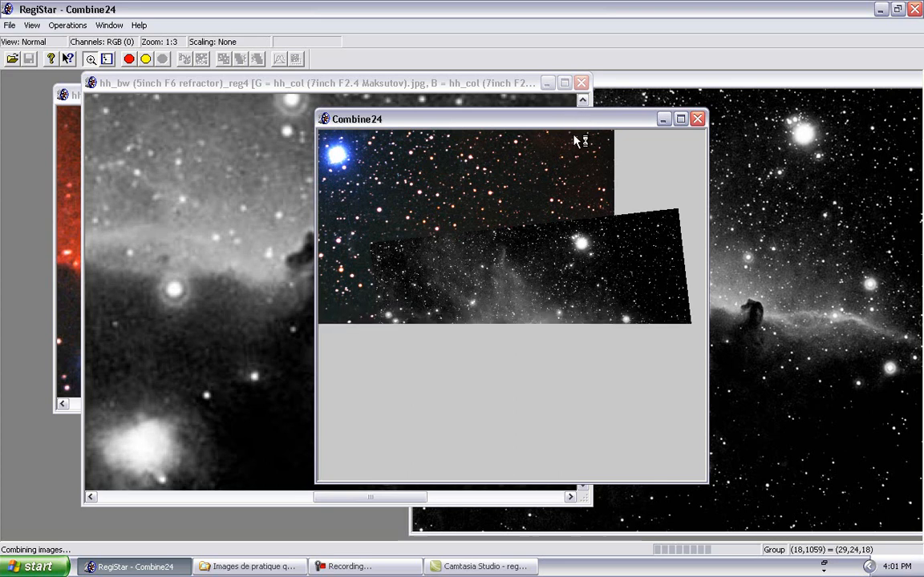
pyautogui.moveTo(678, 99); pyautogui.dragTo(739, 104)
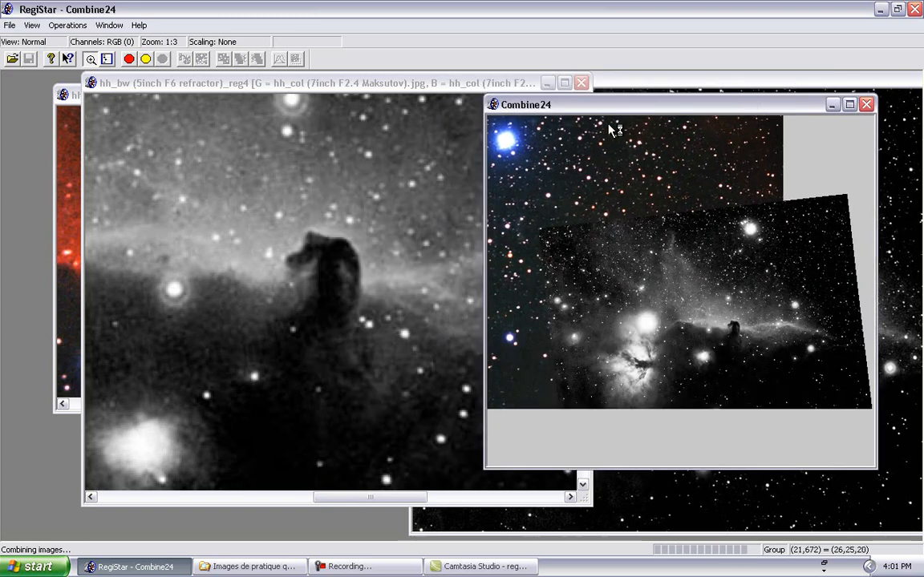
# - View the registered hh_bw image at 1:3, switch from its green channel to the RGB composite, and compare it with the overlaid combination
pyautogui.click(261, 90)
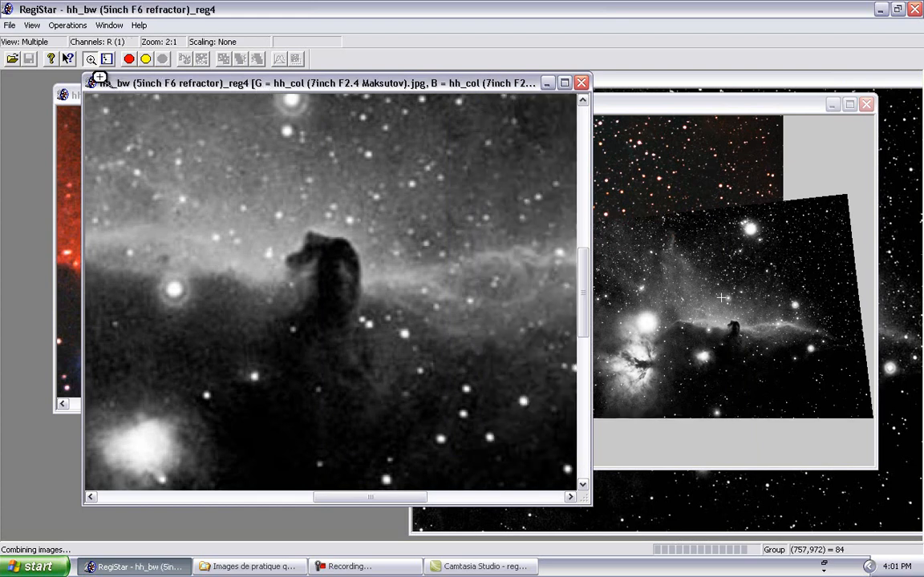
pyautogui.rightClick(177, 194)
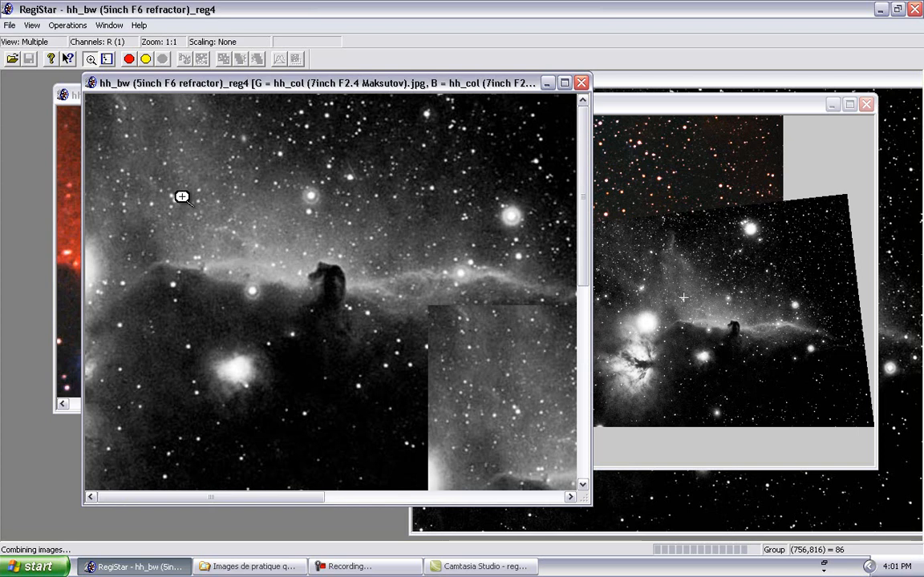
pyautogui.rightClick(182, 196)
pyautogui.rightClick(182, 196)
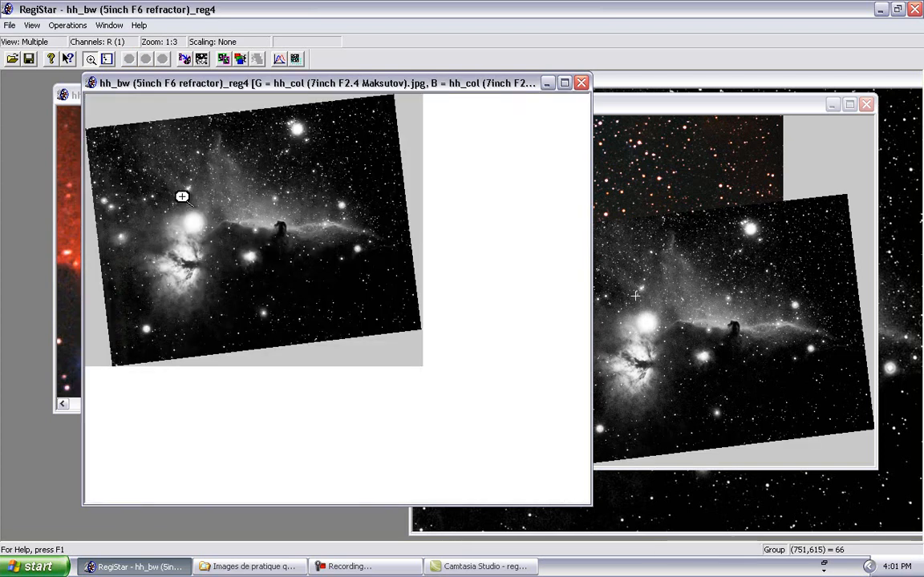
pyautogui.press('2')
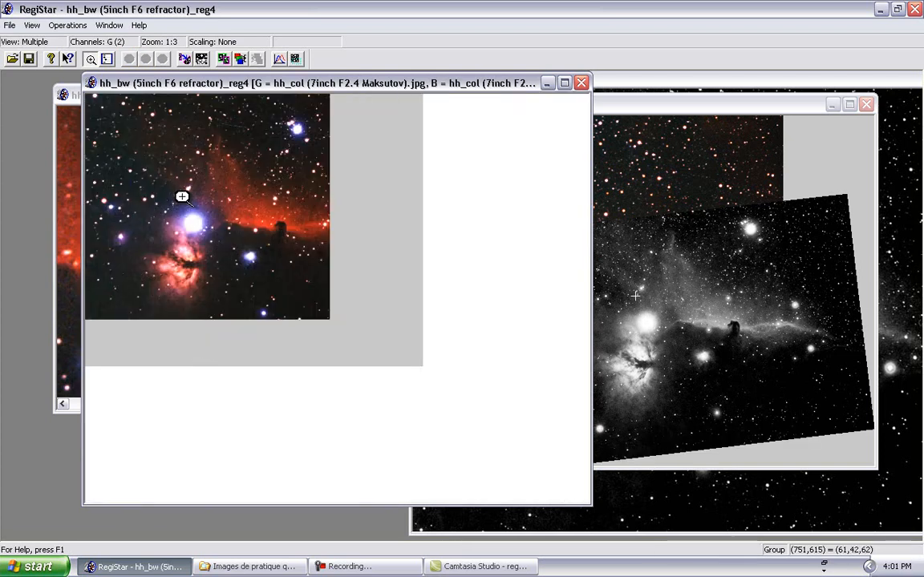
pyautogui.press('0')
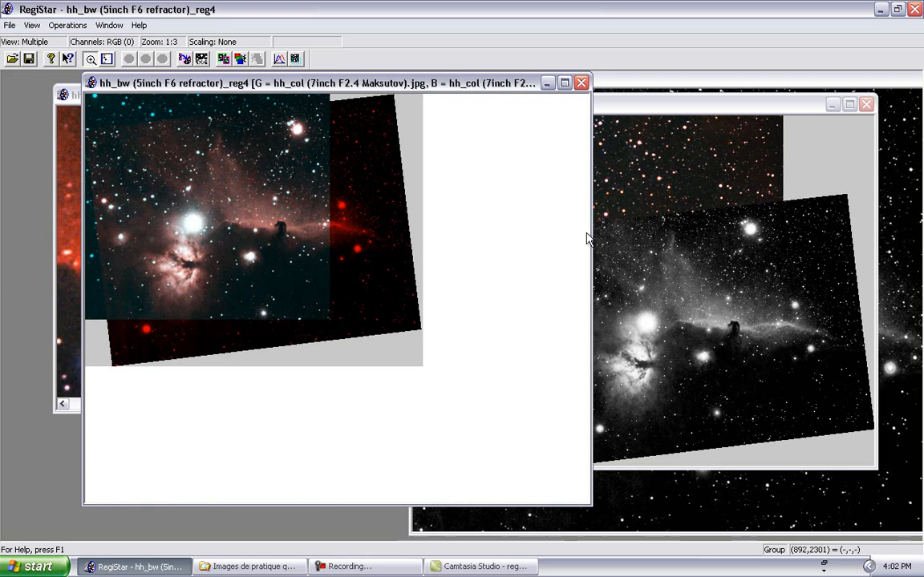
pyautogui.click(636, 107)
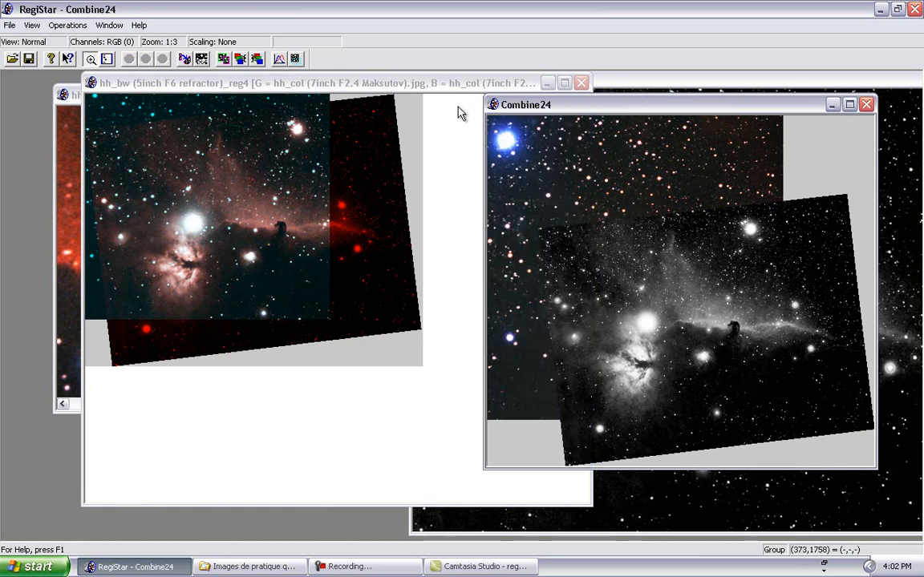
# - Rename the new combined image as overlay in the Groups Manager, then close the manager
pyautogui.click(113, 63)
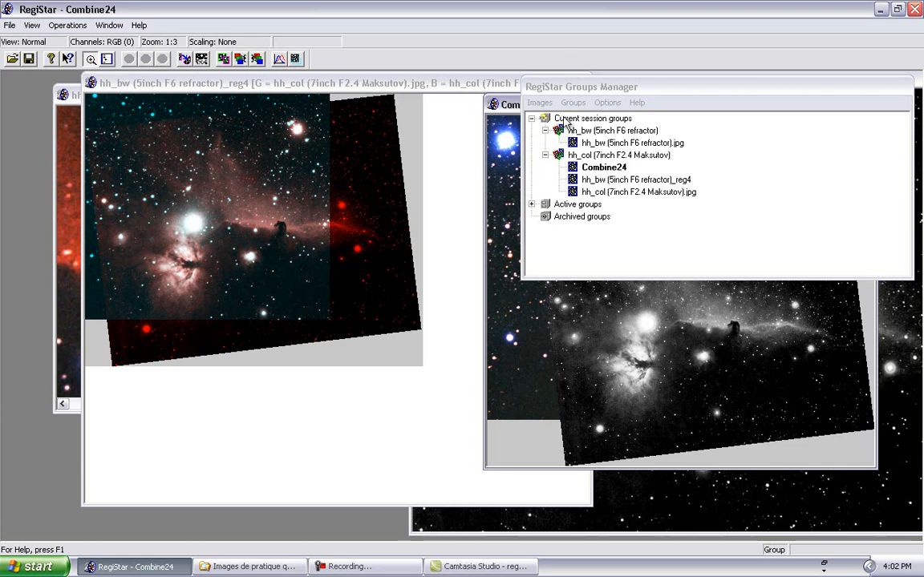
pyautogui.moveTo(514, 106); pyautogui.dragTo(386, 231)
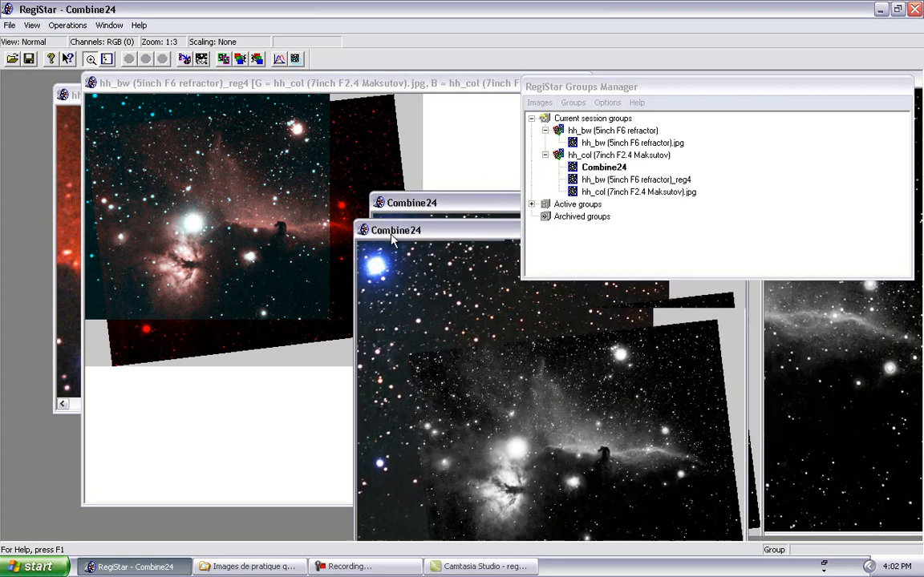
pyautogui.click(600, 167)
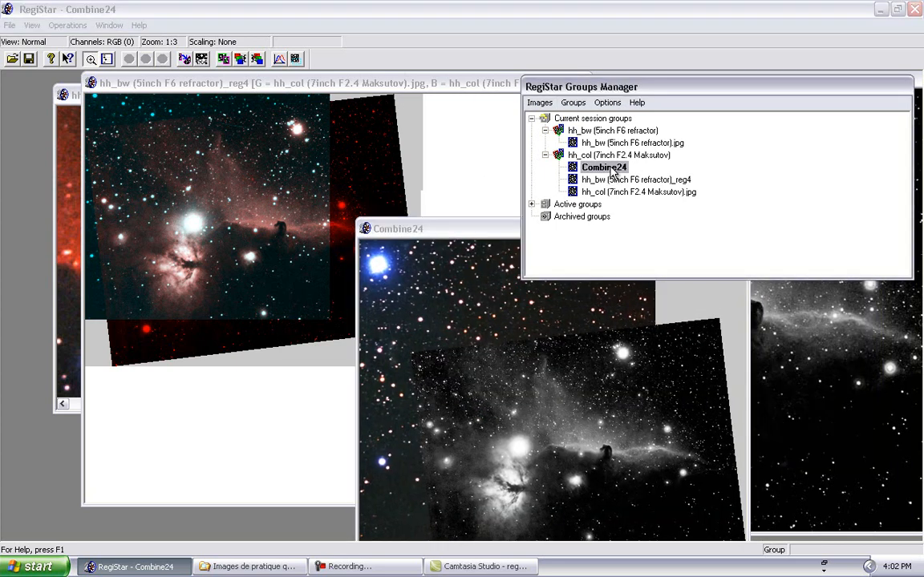
pyautogui.click(540, 104)
pyautogui.click(550, 131)
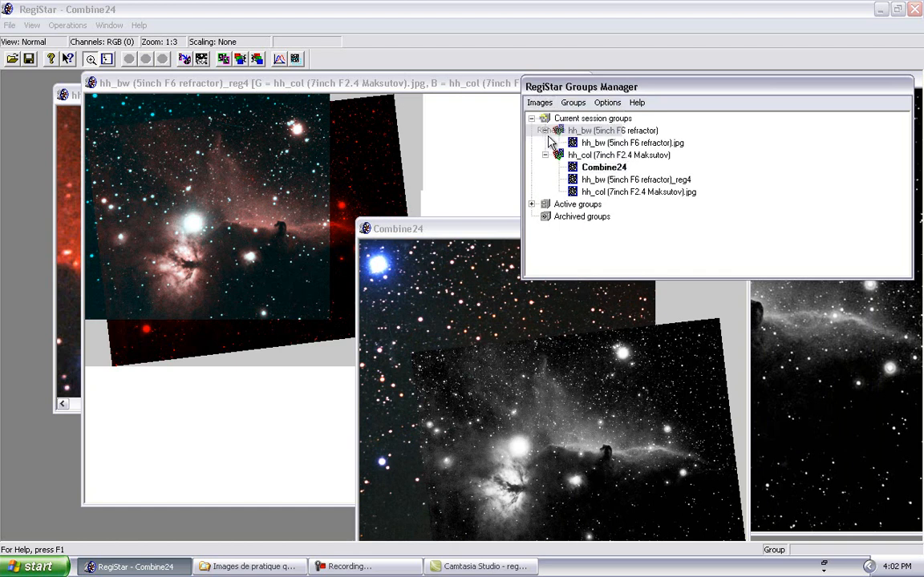
pyautogui.write('o')
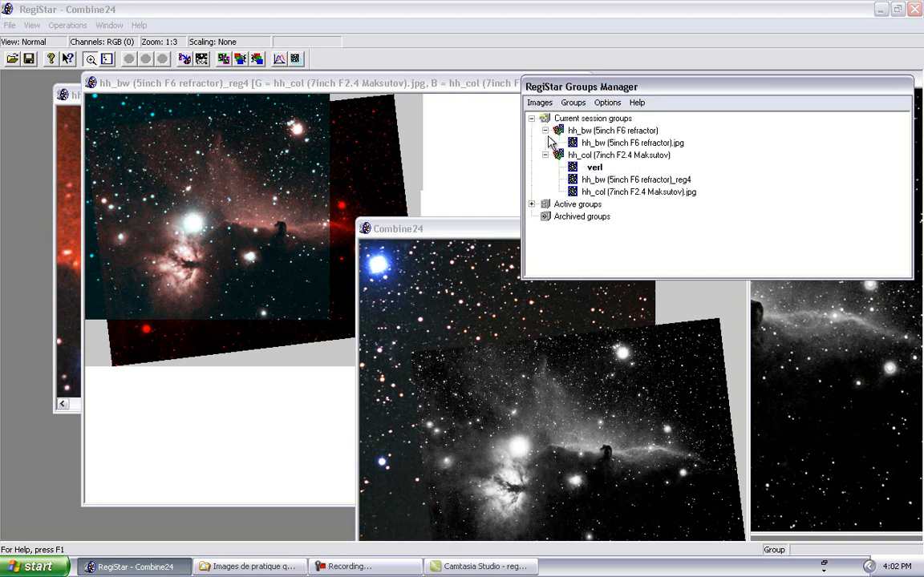
pyautogui.write('verlay')
pyautogui.press('Return')
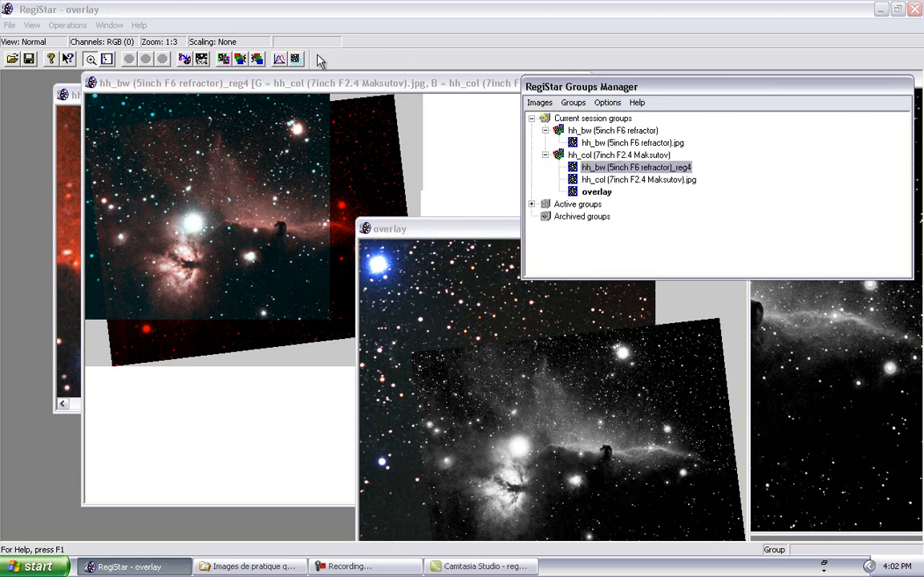
pyautogui.click(109, 61)
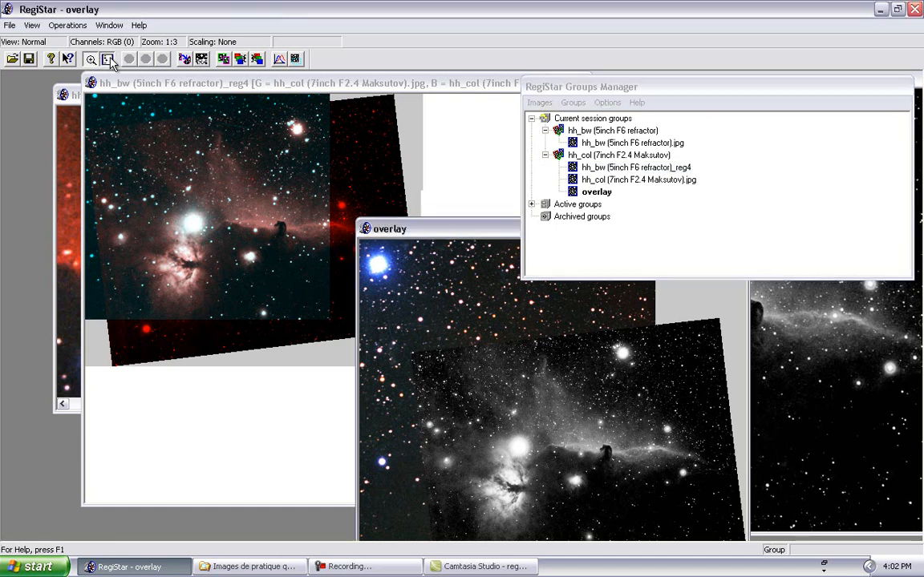
pyautogui.click(110, 61)
# - Combine the registered hh_bw image with hh_col using the Average function, placing the overlay image beside the new result
pyautogui.click(203, 98)
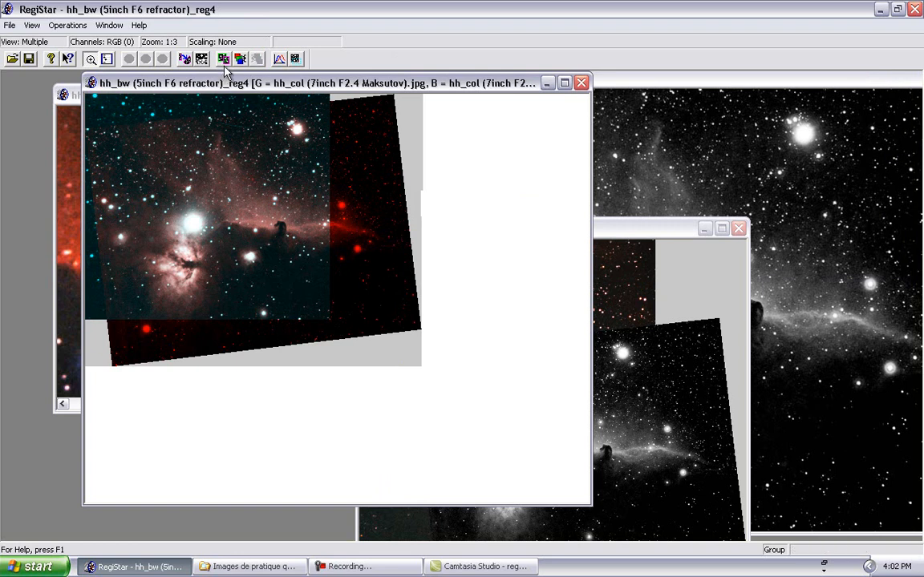
pyautogui.click(227, 65)
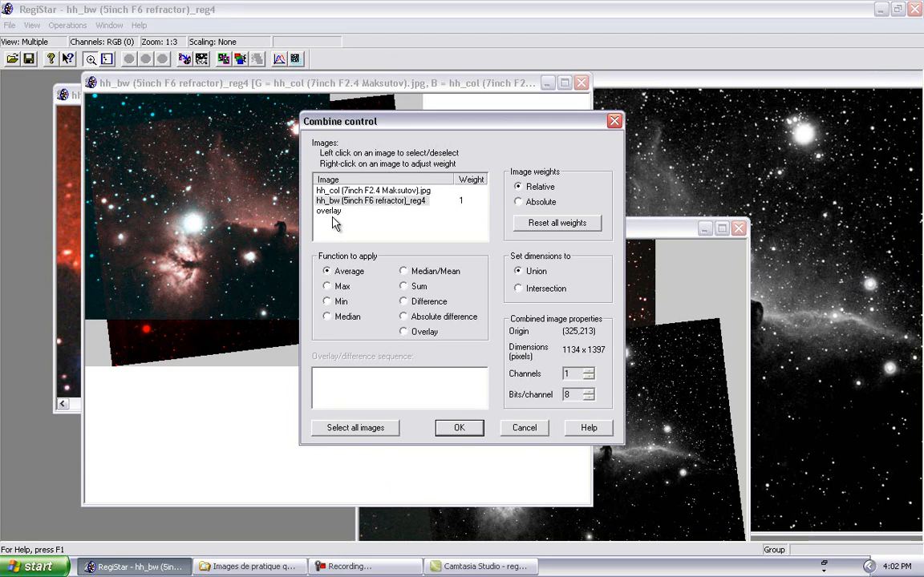
pyautogui.click(390, 194)
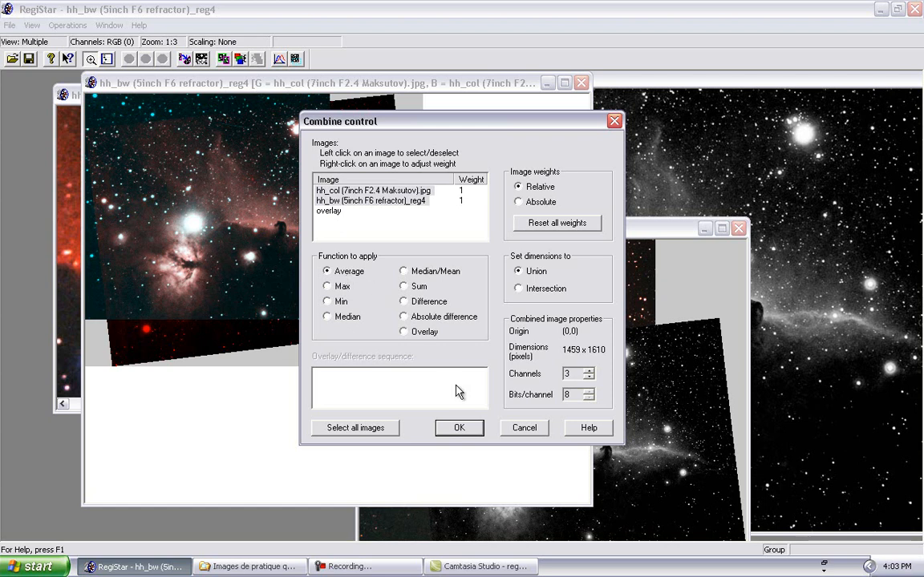
pyautogui.click(463, 433)
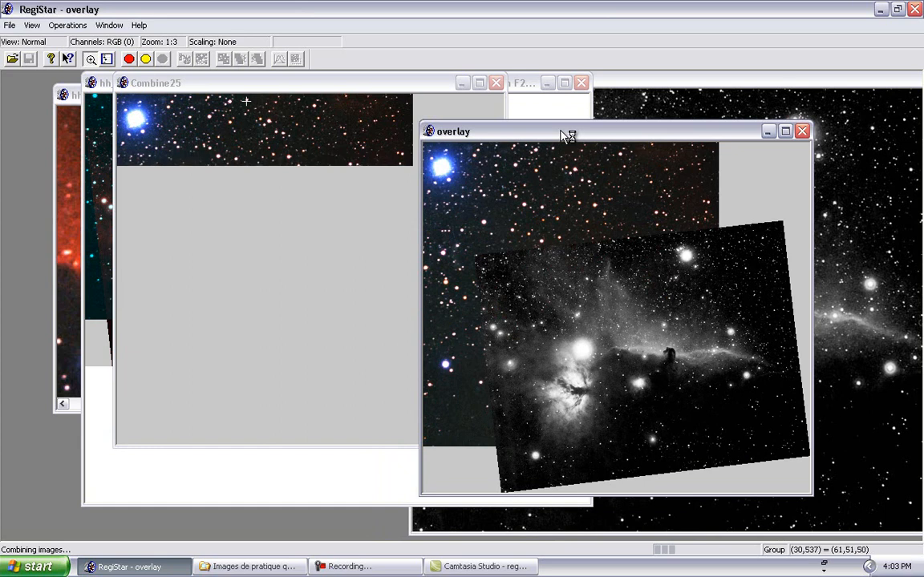
pyautogui.moveTo(569, 137); pyautogui.dragTo(647, 93)
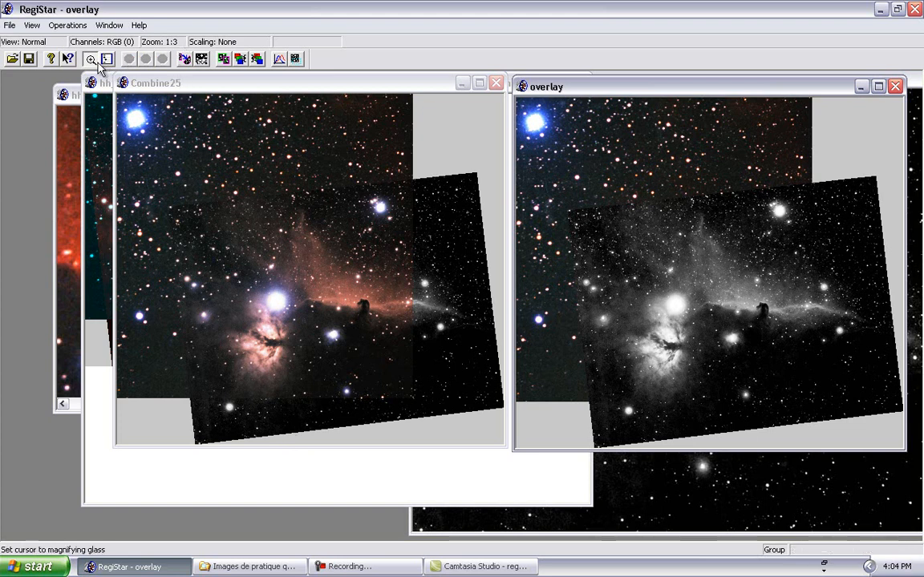
# - Rename the averaged combination as average in the Groups Manager and move its window clear of the manager
pyautogui.click(166, 87)
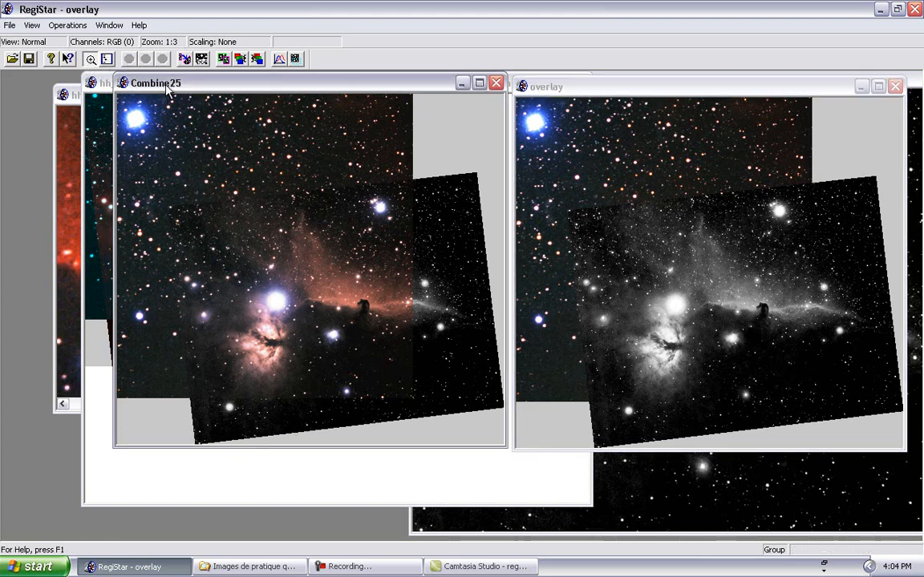
pyautogui.click(106, 59)
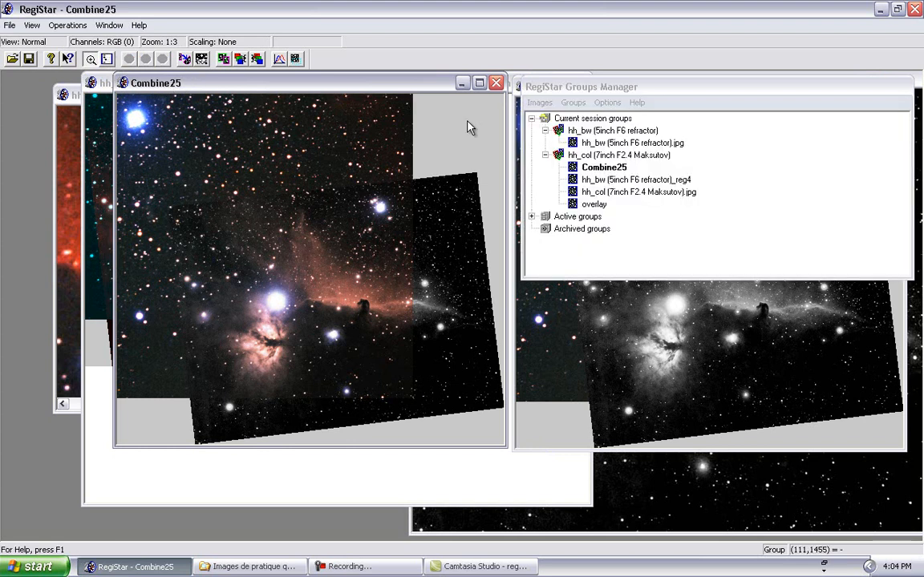
pyautogui.click(595, 166)
pyautogui.click(595, 166)
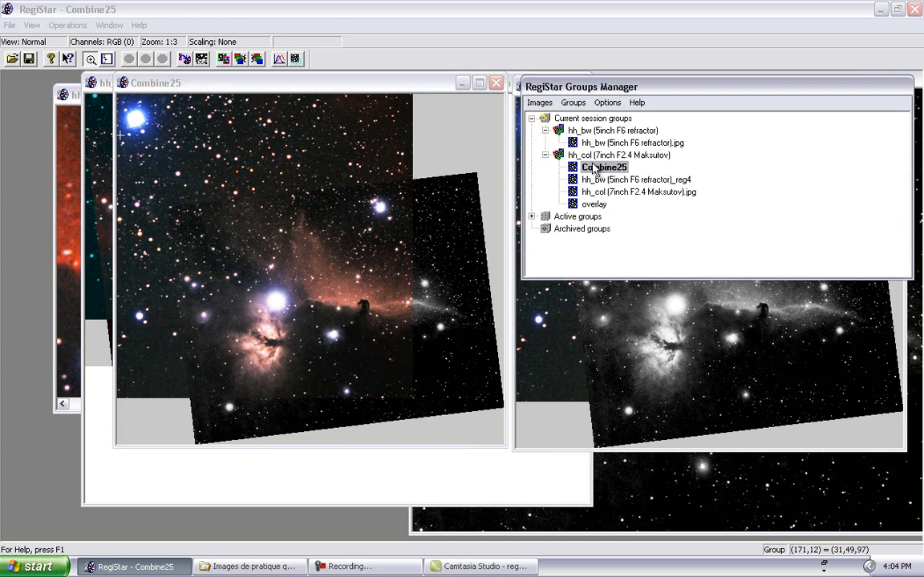
pyautogui.click(542, 104)
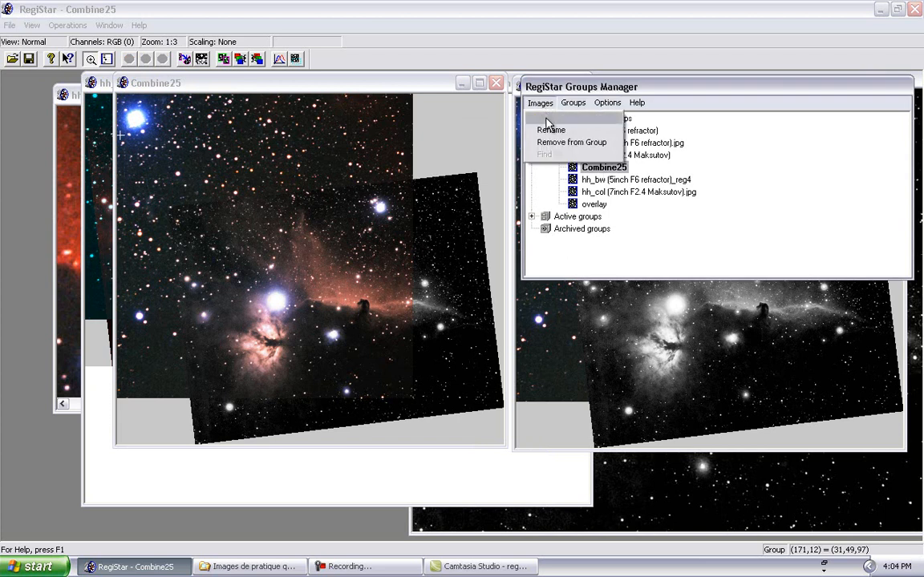
pyautogui.click(548, 130)
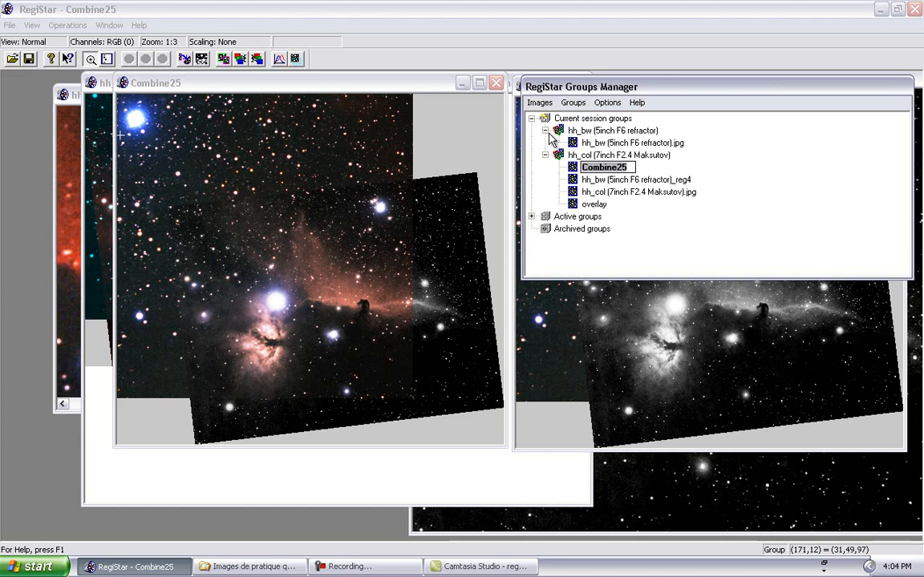
pyautogui.write('average')
pyautogui.press('Return')
pyautogui.press('Down')
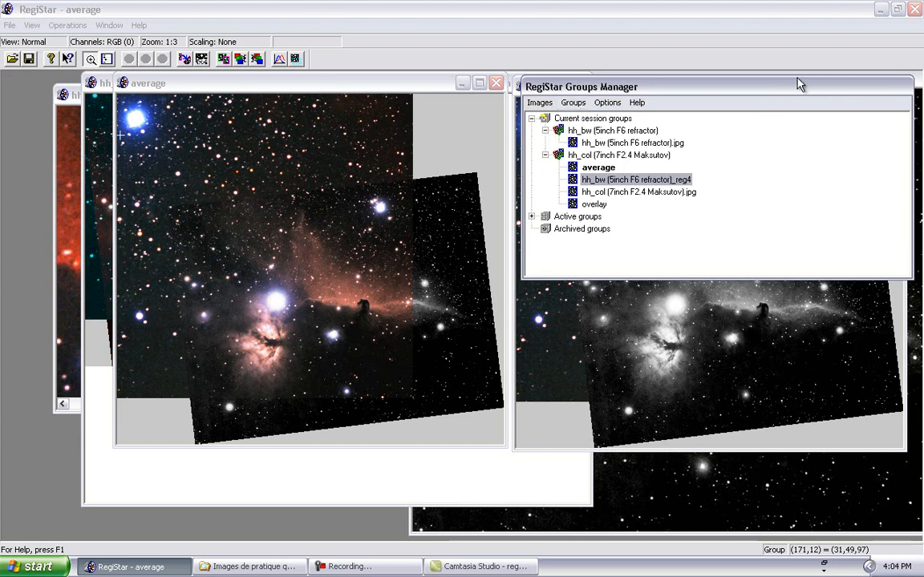
pyautogui.moveTo(800, 85); pyautogui.dragTo(773, 93)
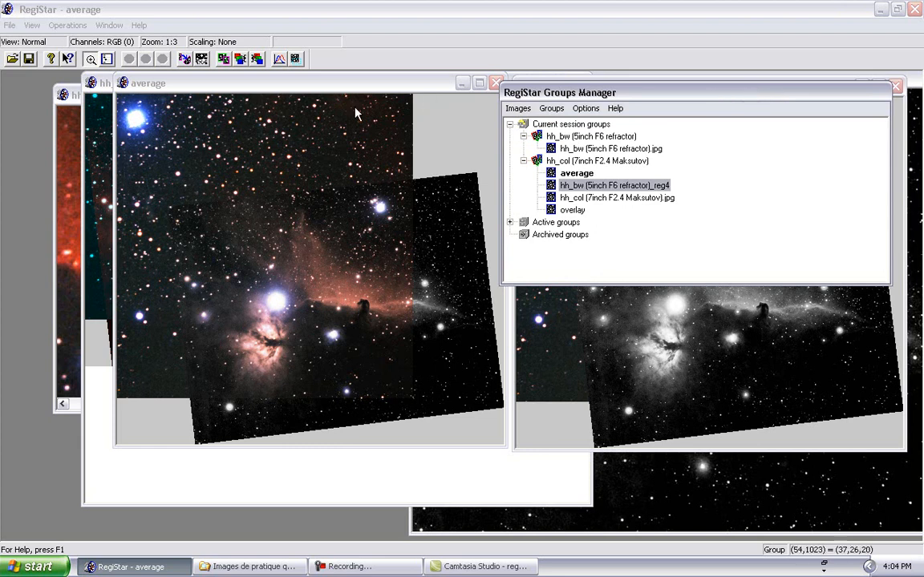
pyautogui.moveTo(244, 90); pyautogui.dragTo(170, 120)
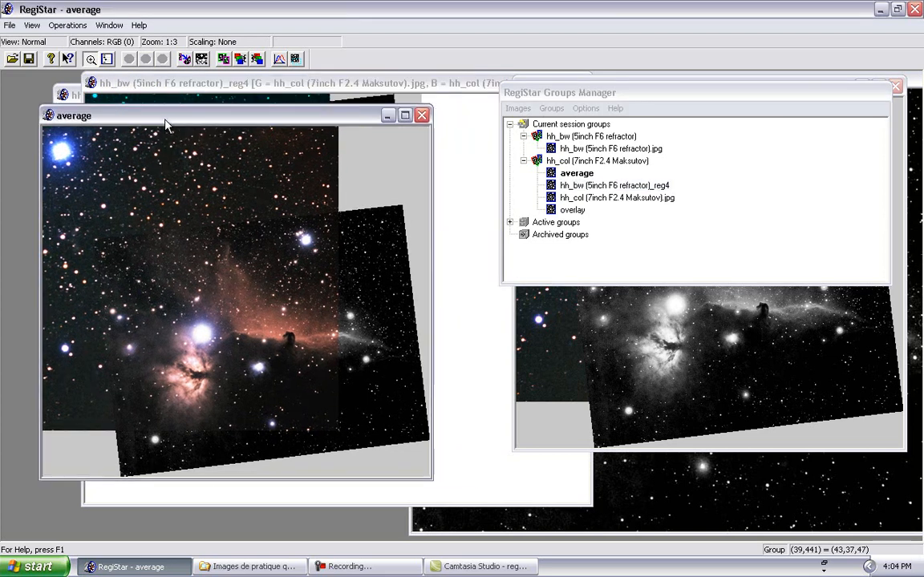
# - Check which reference image groups the average image can be registered to, and leave the registration settings without registering
pyautogui.click(182, 60)
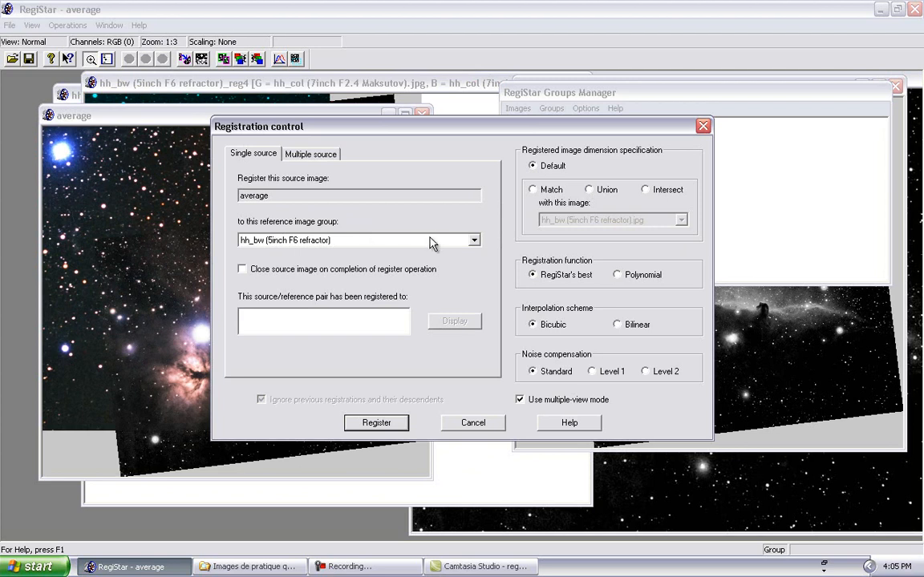
pyautogui.click(473, 242)
pyautogui.click(474, 249)
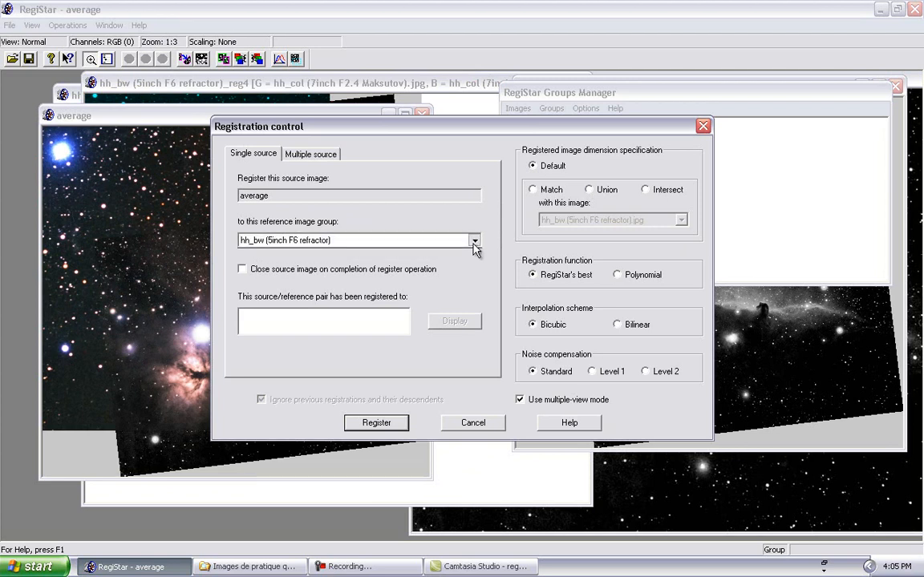
pyautogui.click(474, 243)
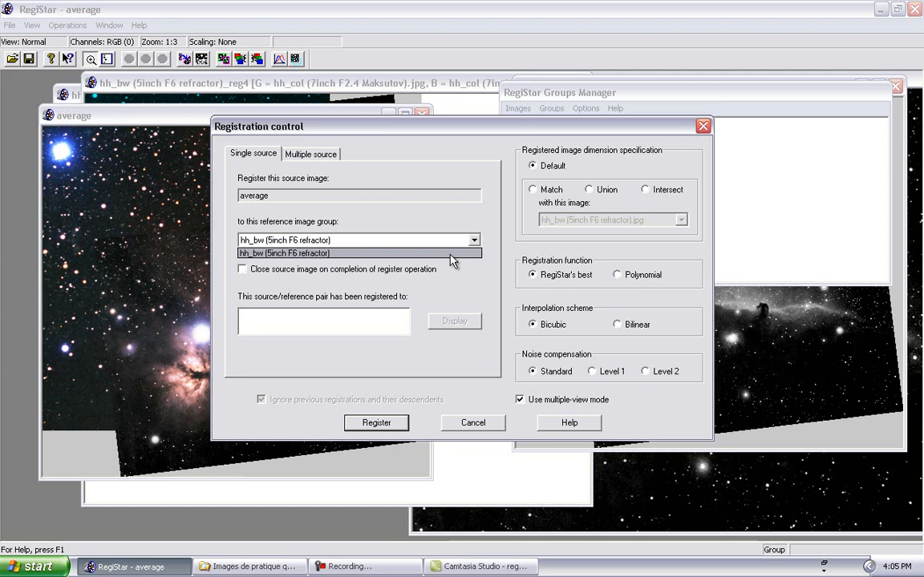
pyautogui.click(472, 421)
pyautogui.click(472, 423)
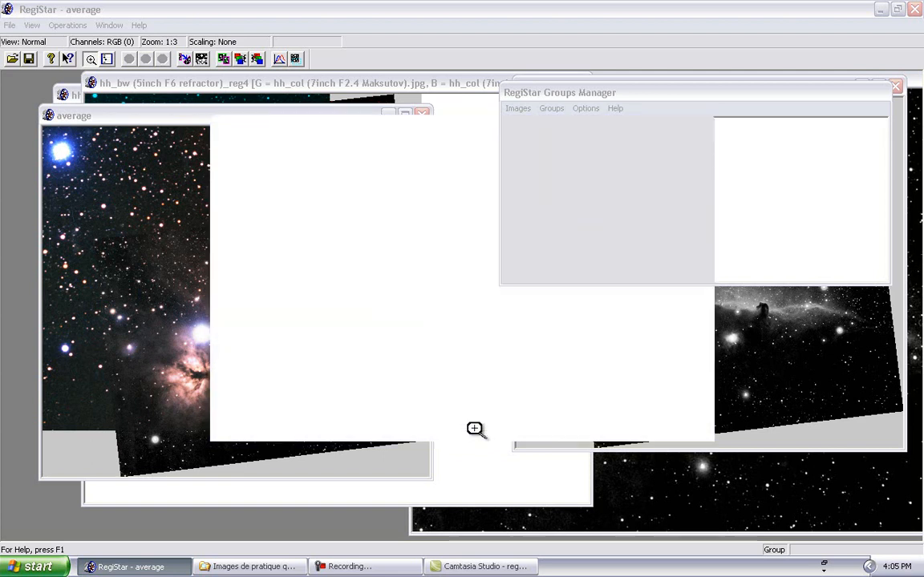